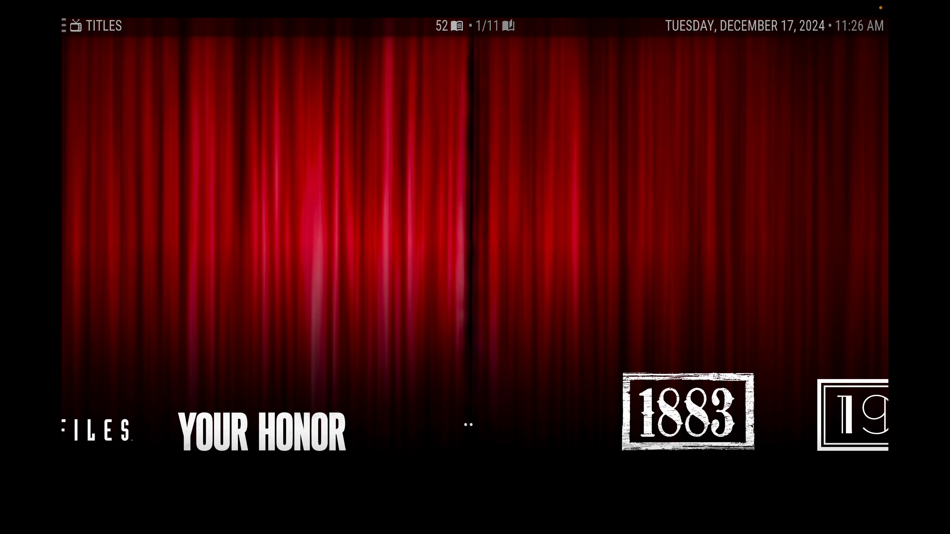
Browse the TV shows from 1883 through Breaking Bad, then leave the library.
key("Right")
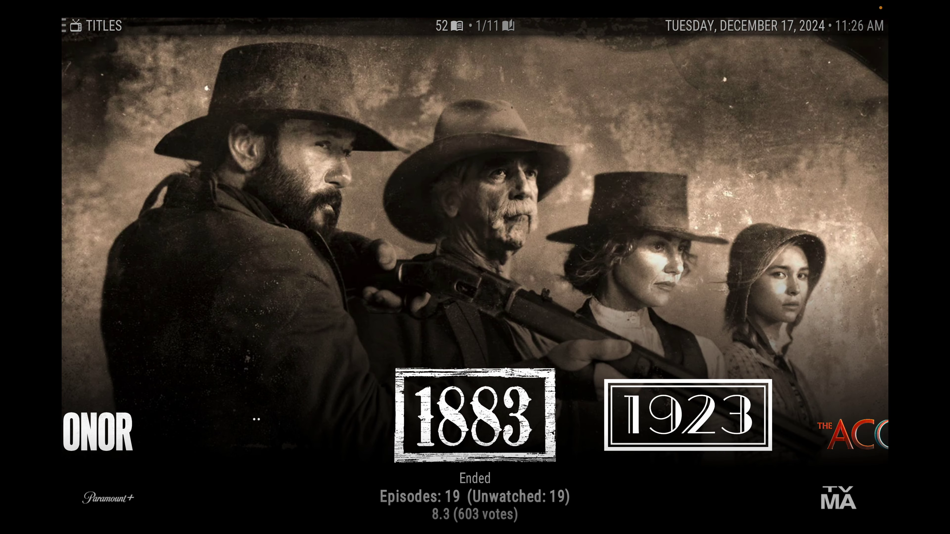
key("Right")
key("Right")
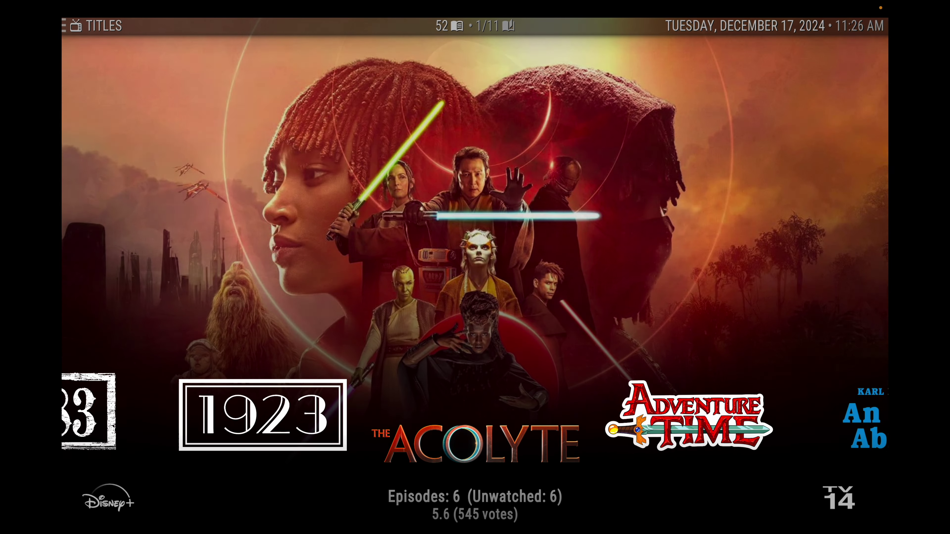
key("Right")
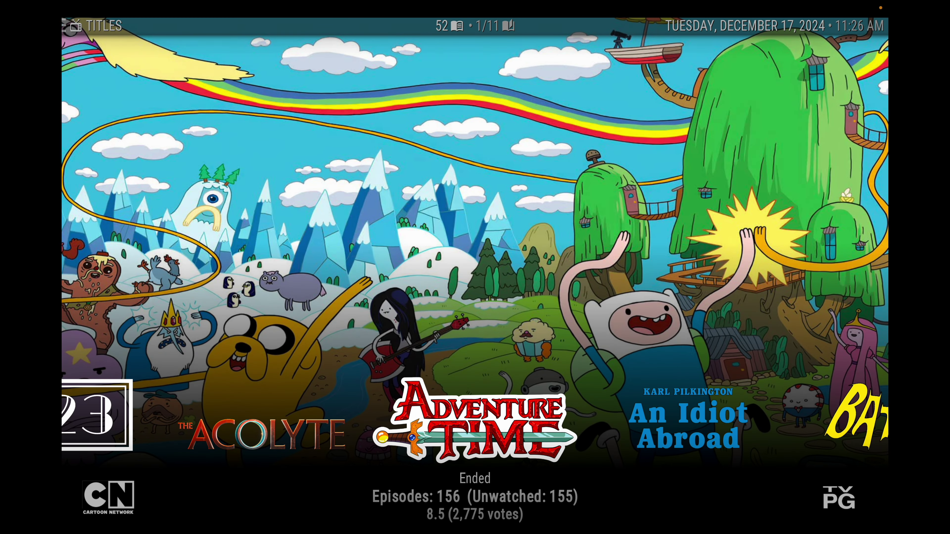
key("Right")
key("Right")
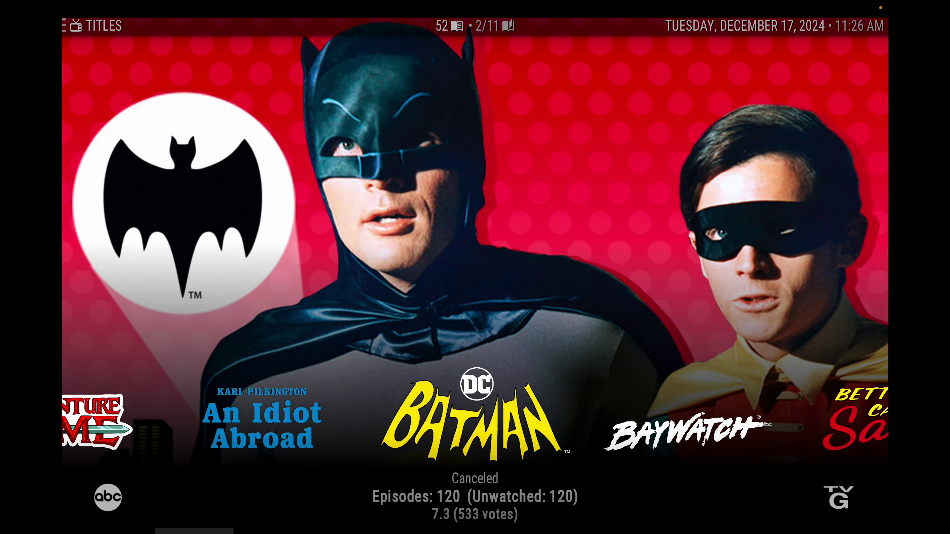
key("Right")
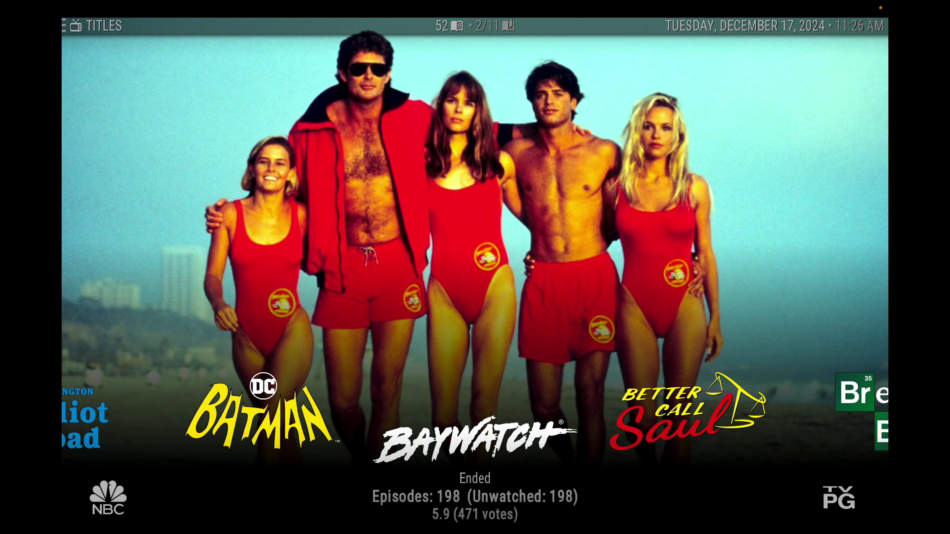
key("Right")
key("Right")
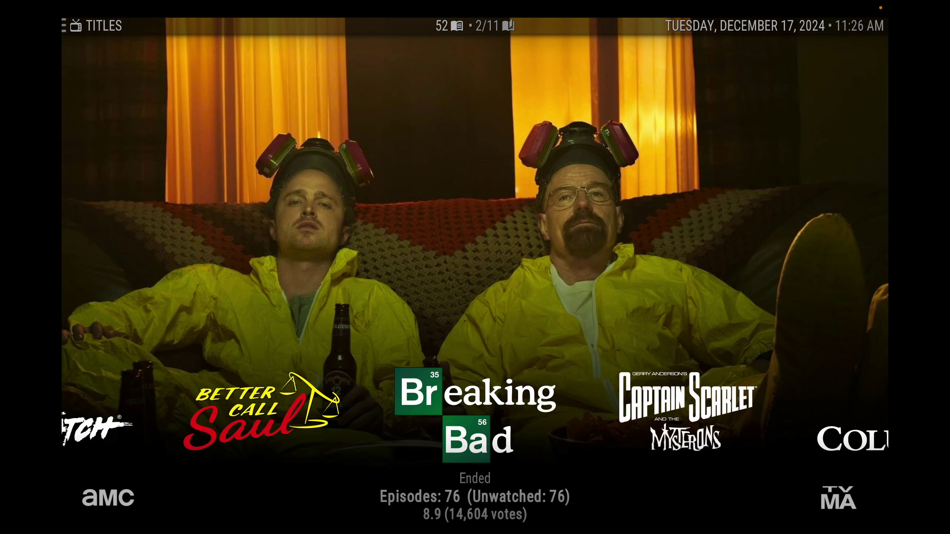
key("Right")
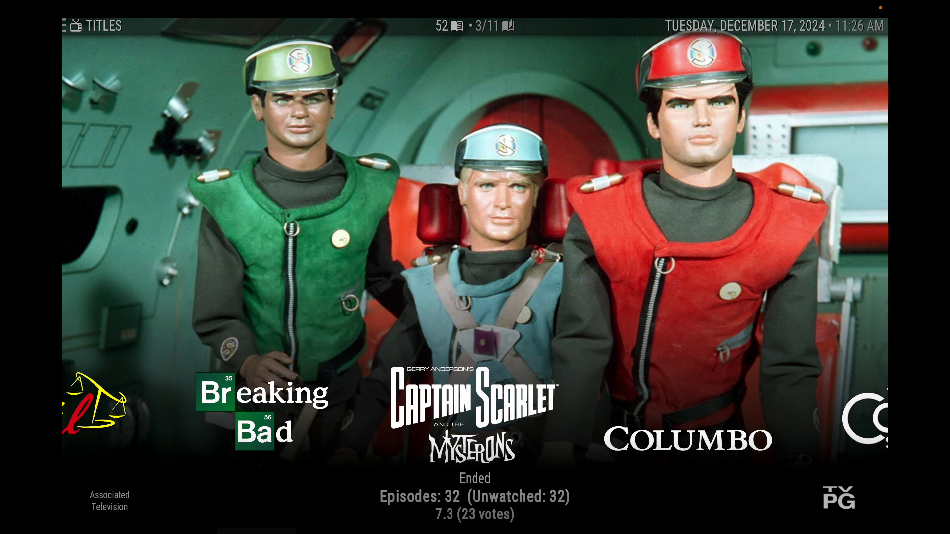
key("Escape")
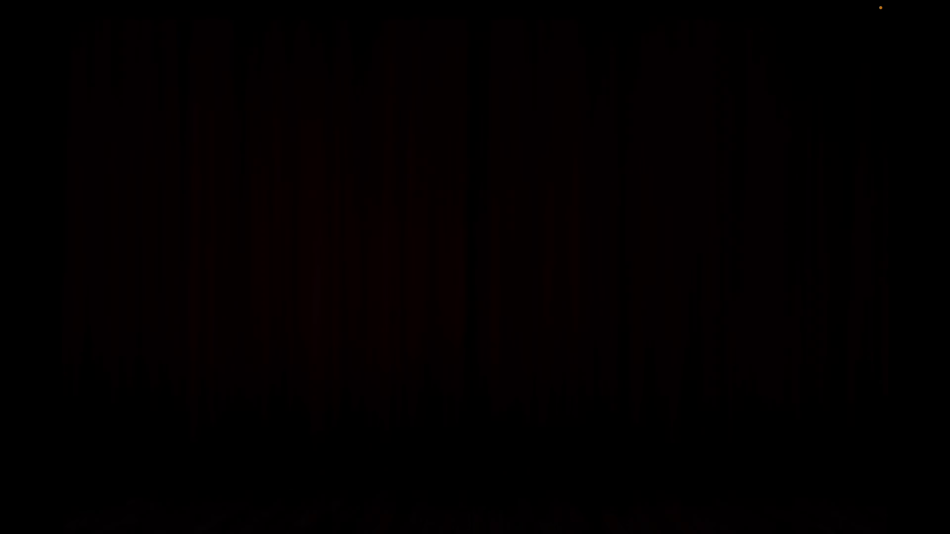
Move to Live TV and open its Guide to see the PseudoTV Live channel schedules.
key("Right")
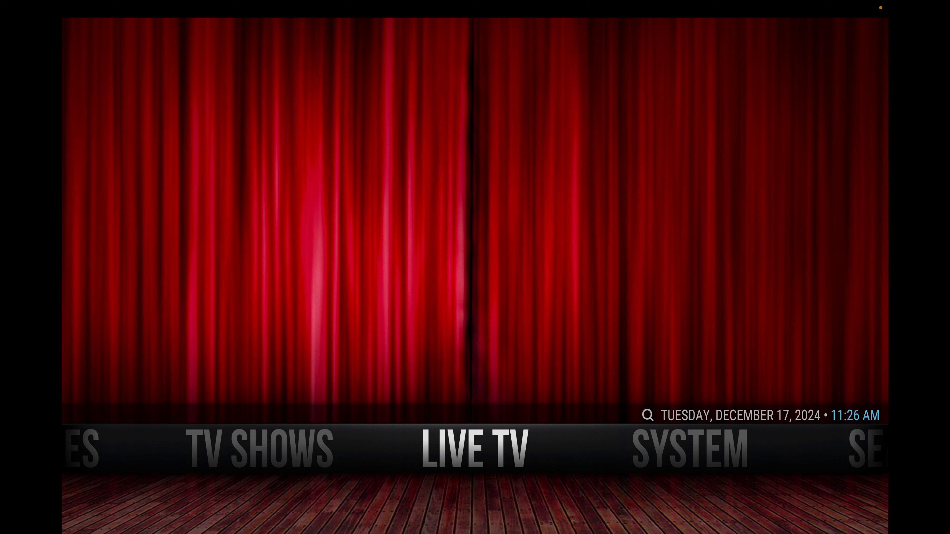
key("Down")
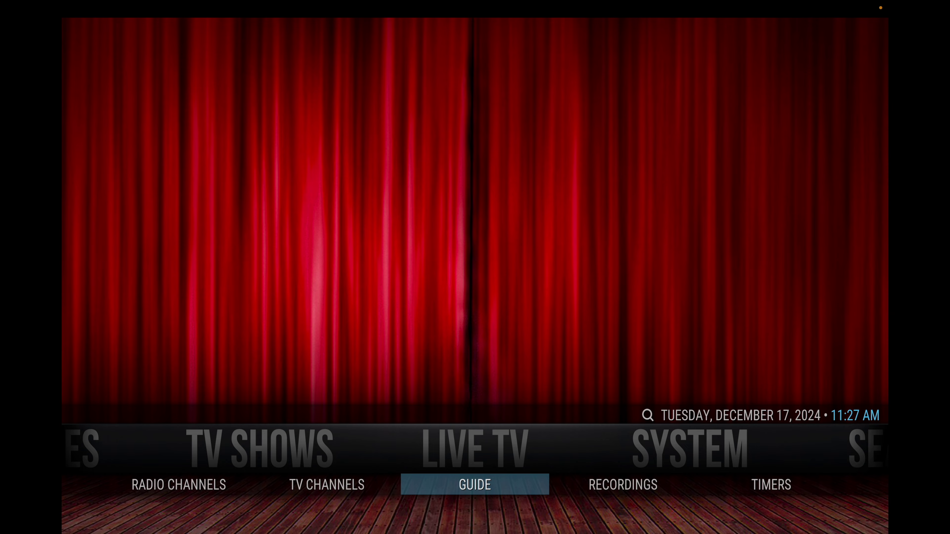
key("Return")
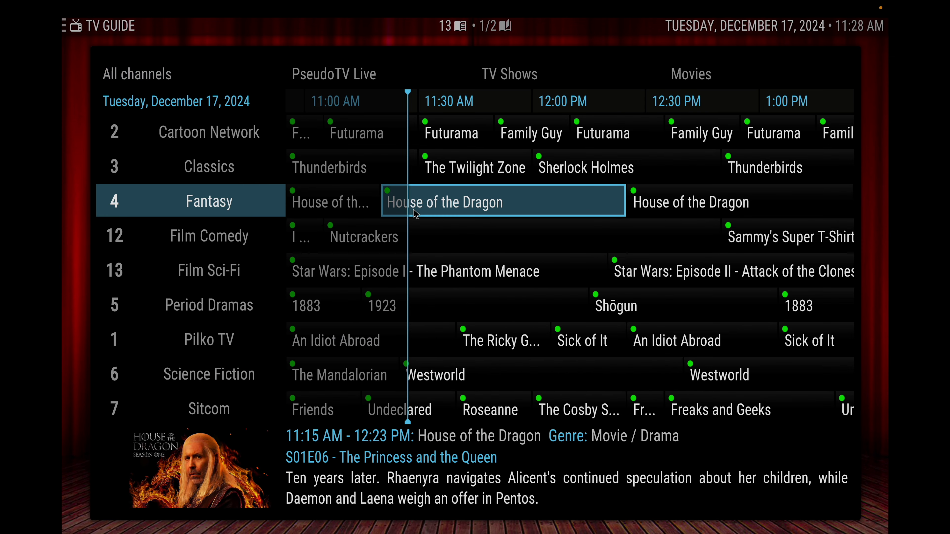
left_click(398, 136)
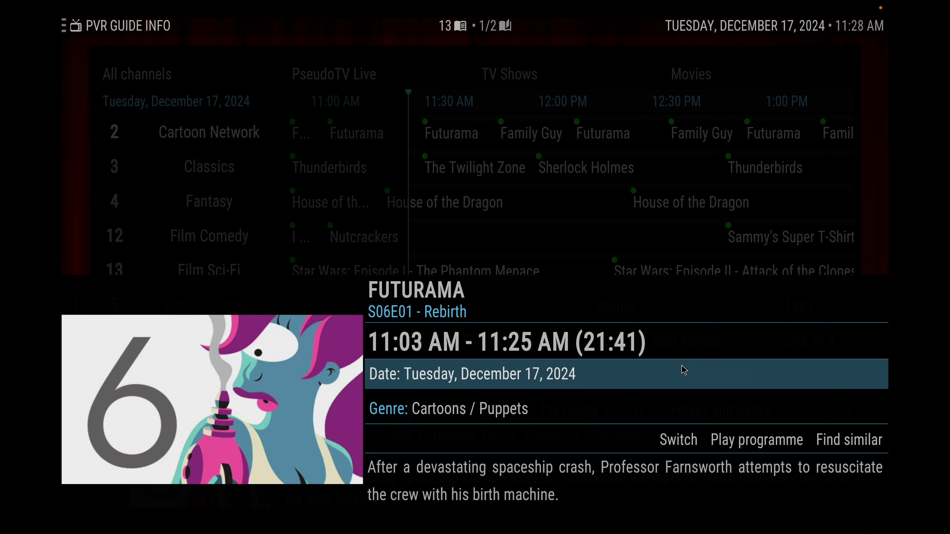
key("Escape")
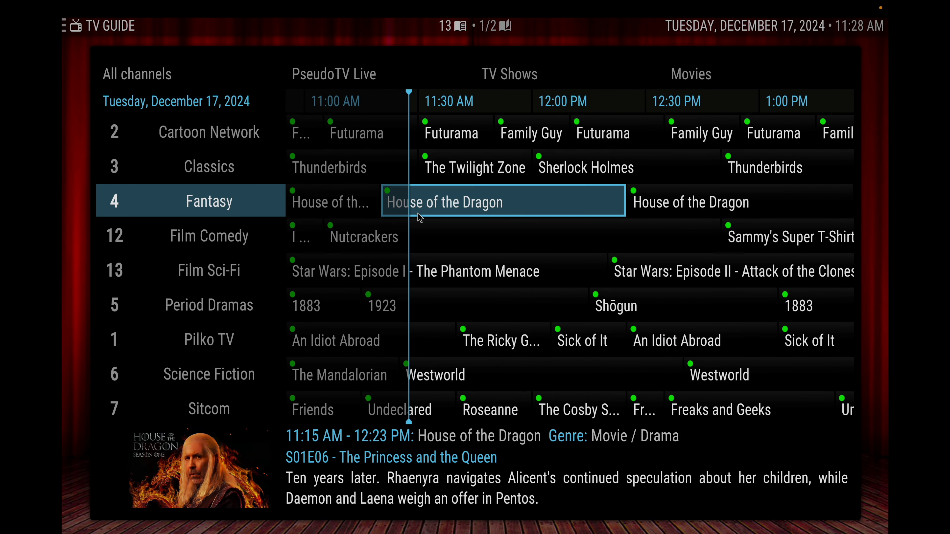
left_click(432, 203)
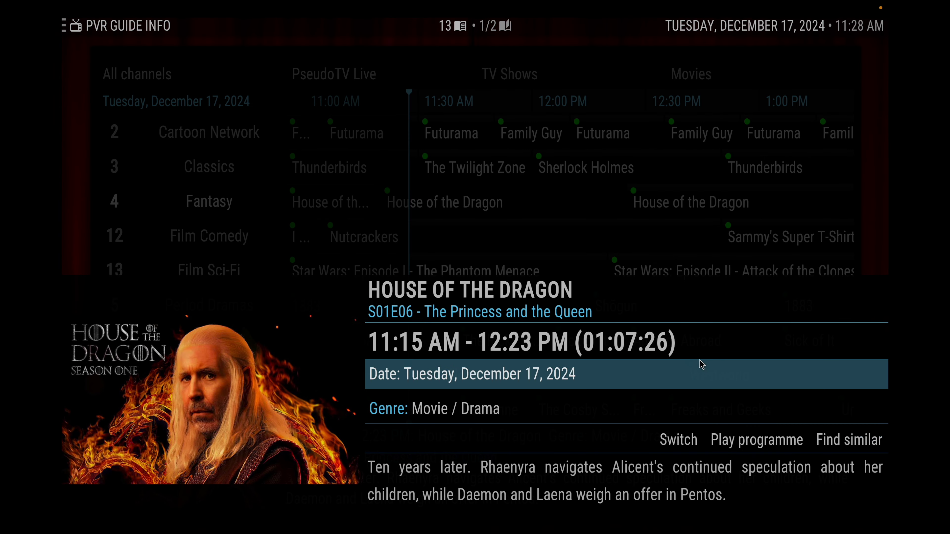
left_click(729, 441)
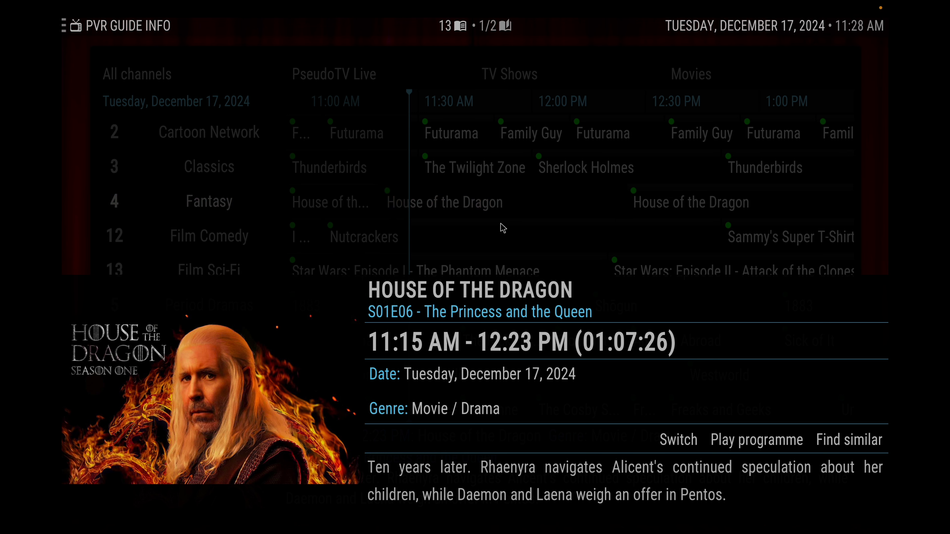
key("Escape")
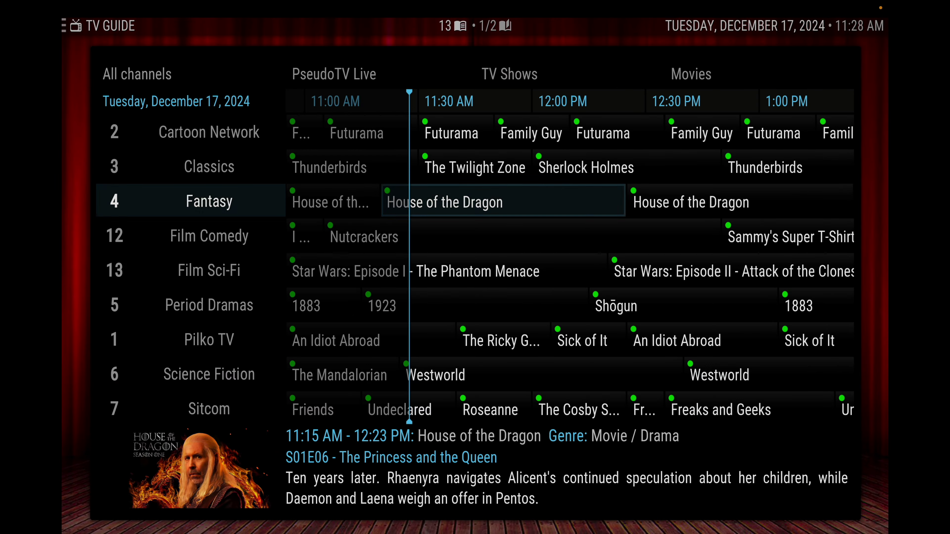
key("Right")
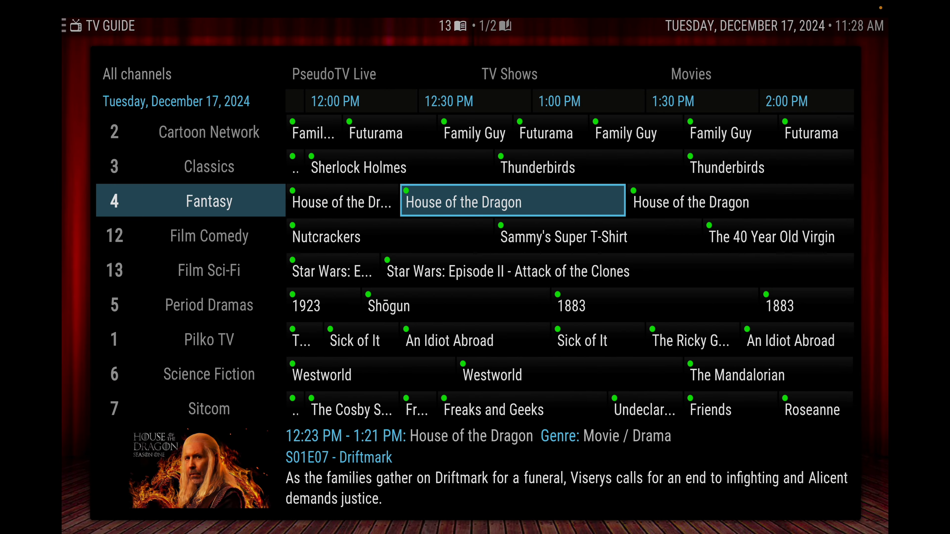
key("Right")
key("Right")
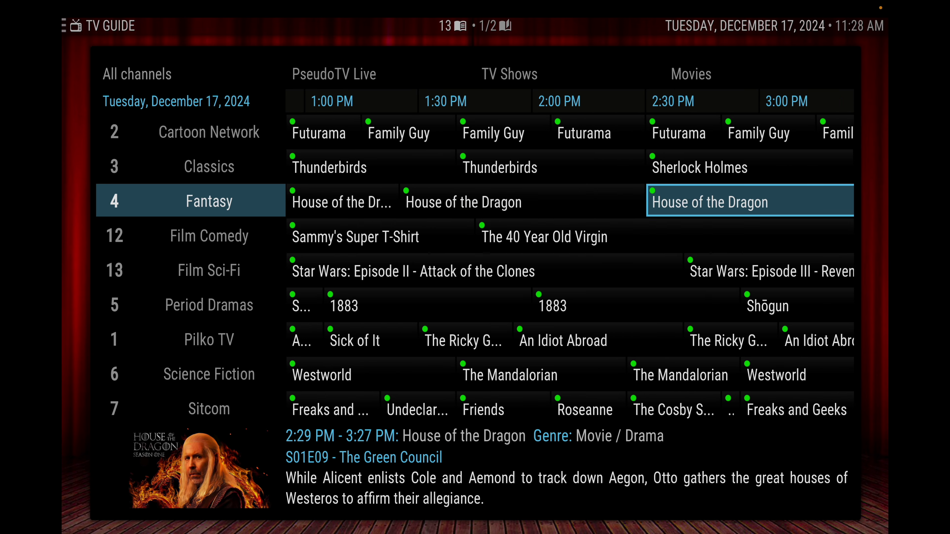
key("Right")
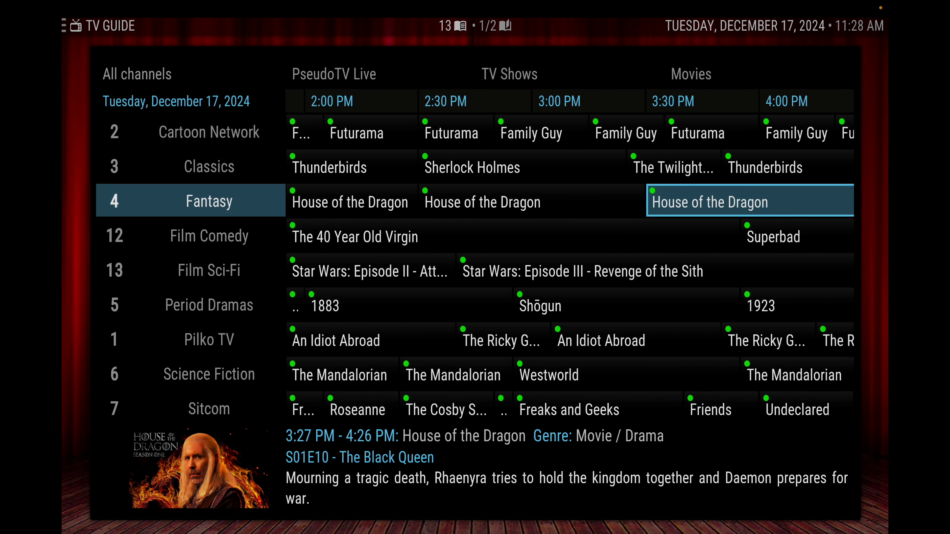
key("Right")
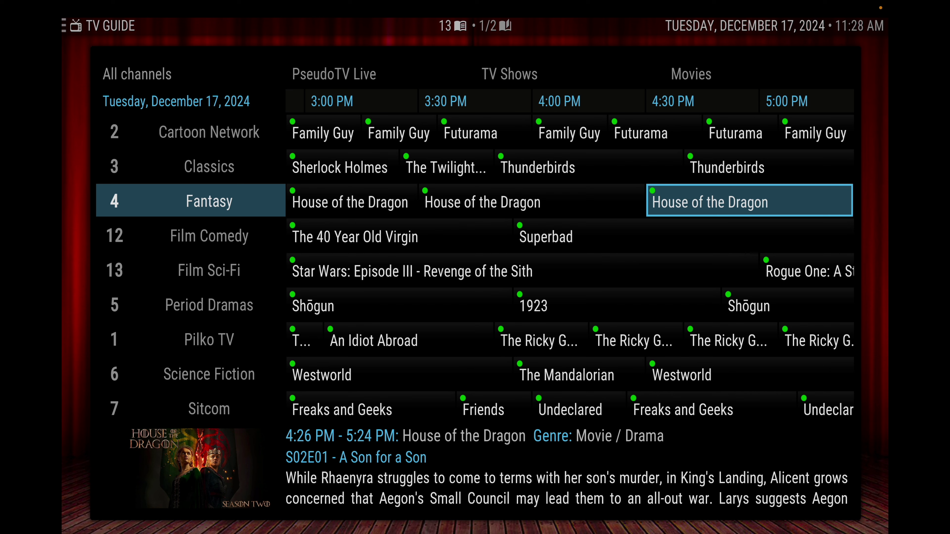
key("Down")
key("Down")
key("Up")
key("Up")
key("Left")
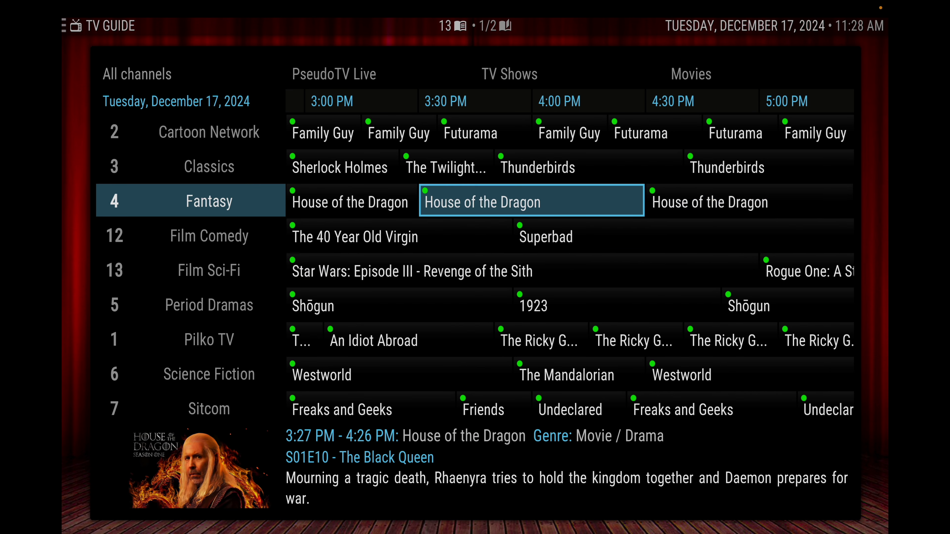
key("Right")
key("Down")
key("Down")
key("Down")
key("Down")
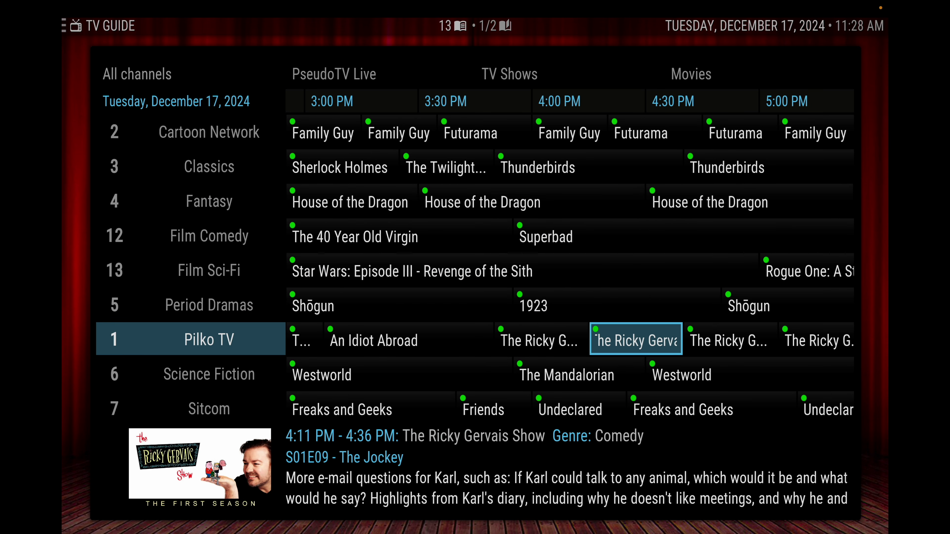
key("Right")
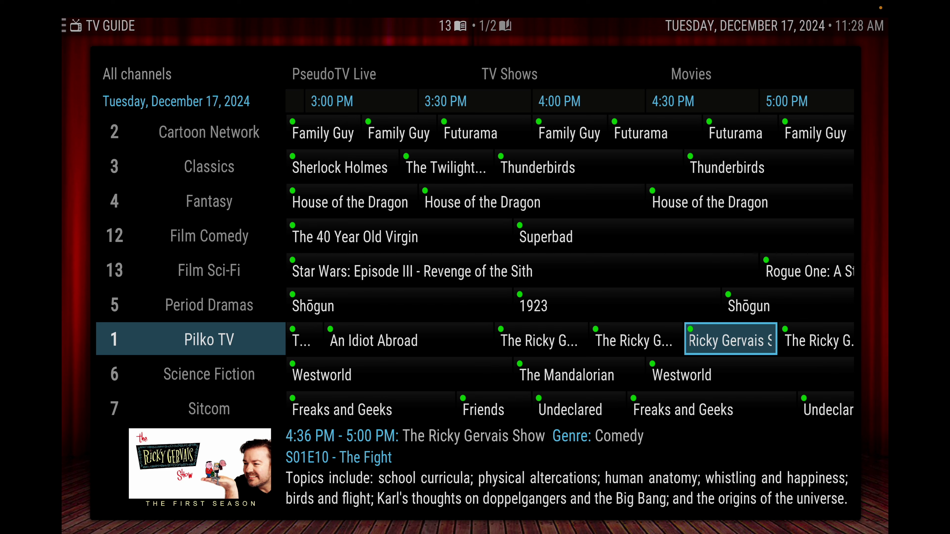
key("Right")
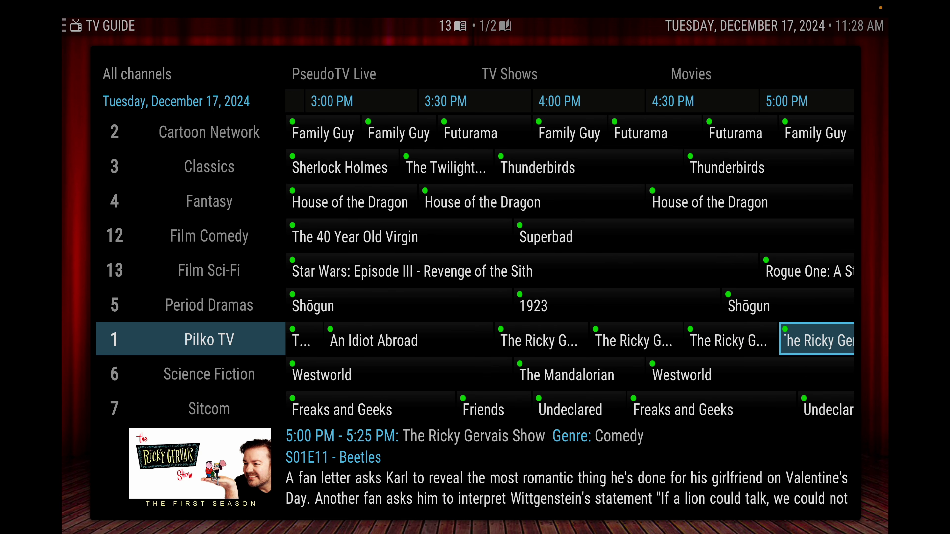
key("Right")
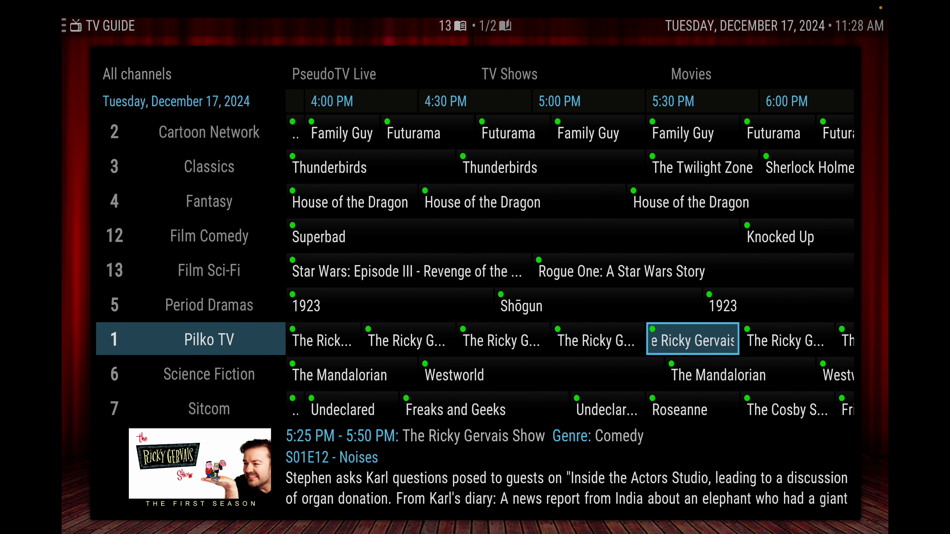
key("Right")
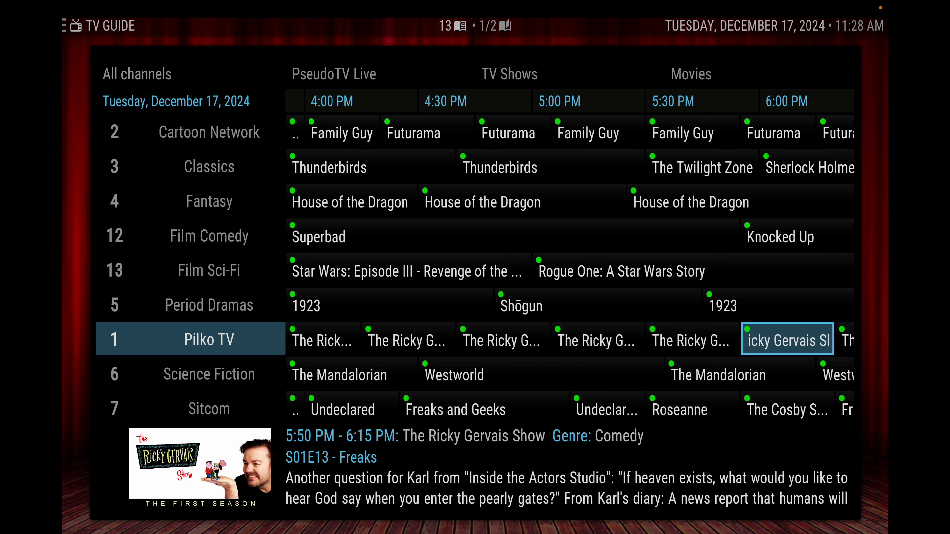
key("Down")
key("Right")
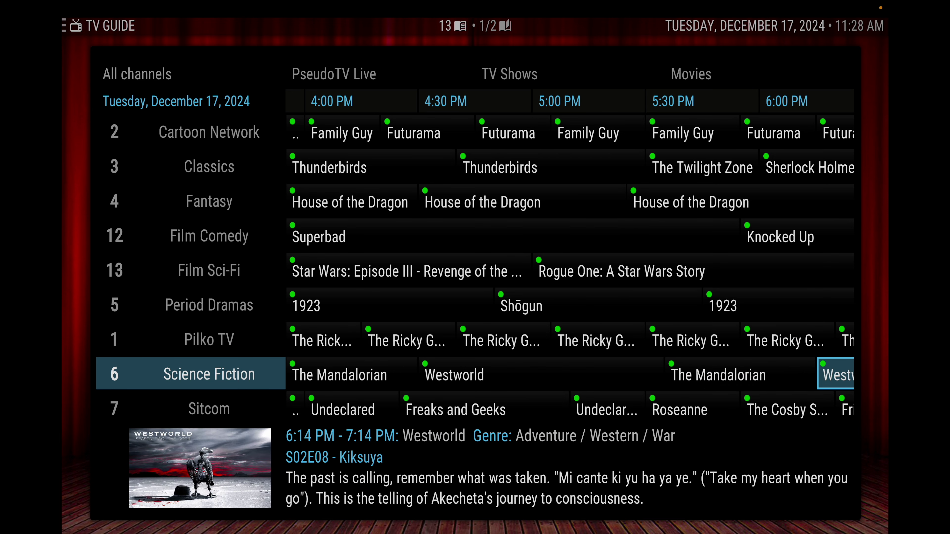
key("Right")
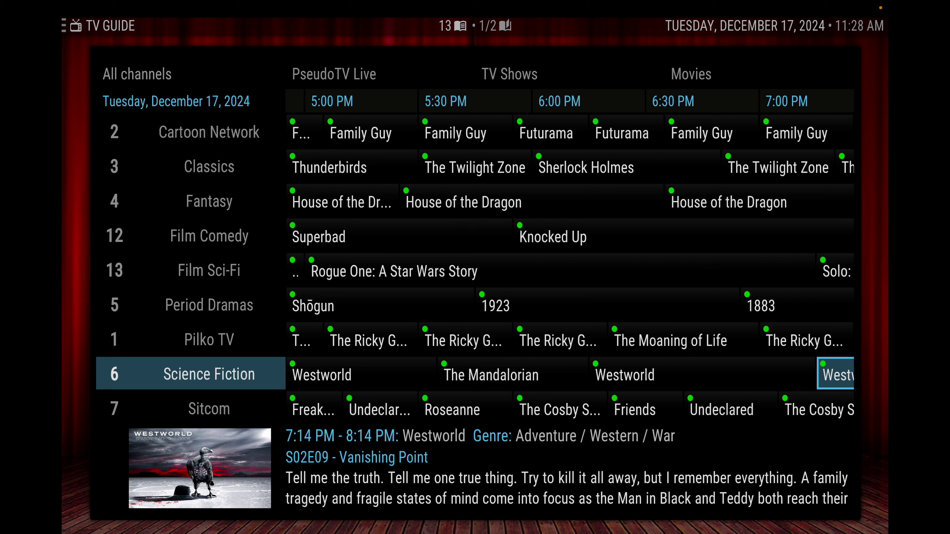
key("Left")
key("Left")
key("Left")
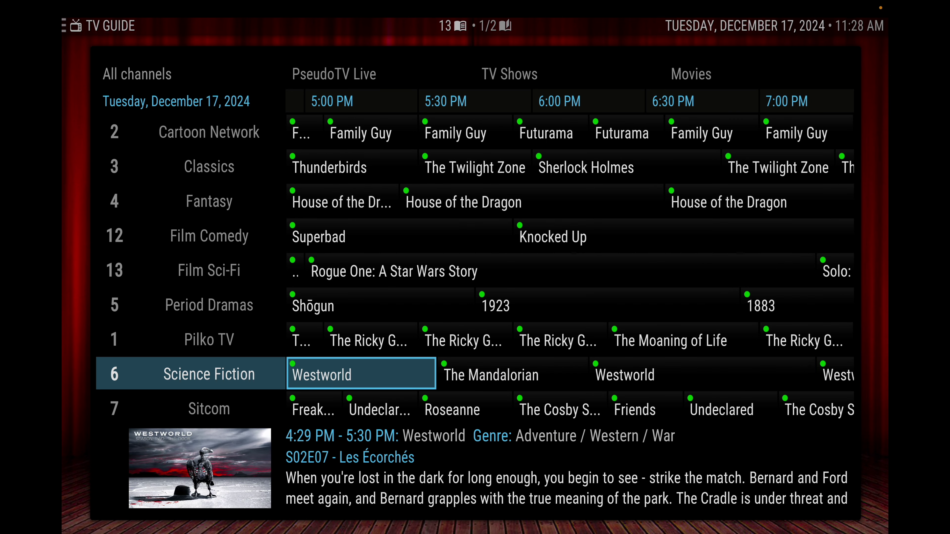
key("Down")
key("Right")
key("Right")
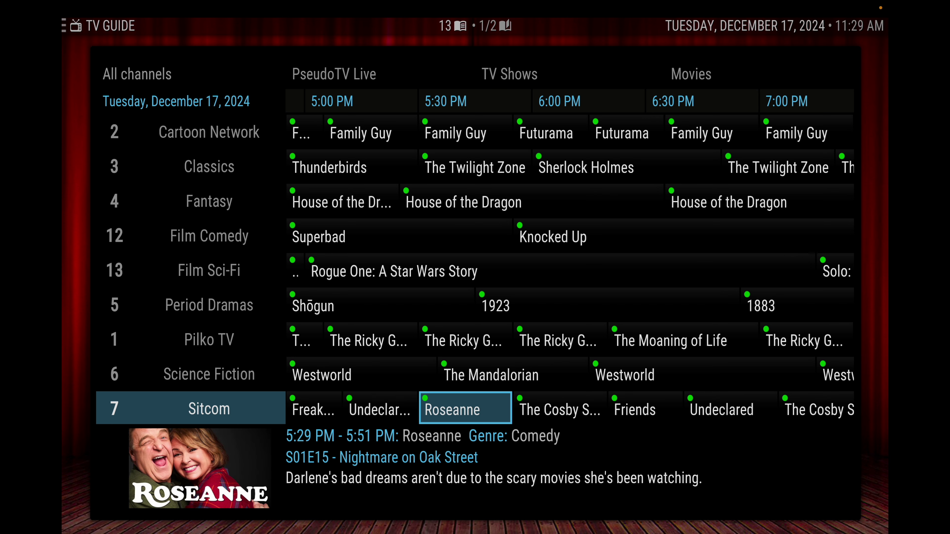
key("Right")
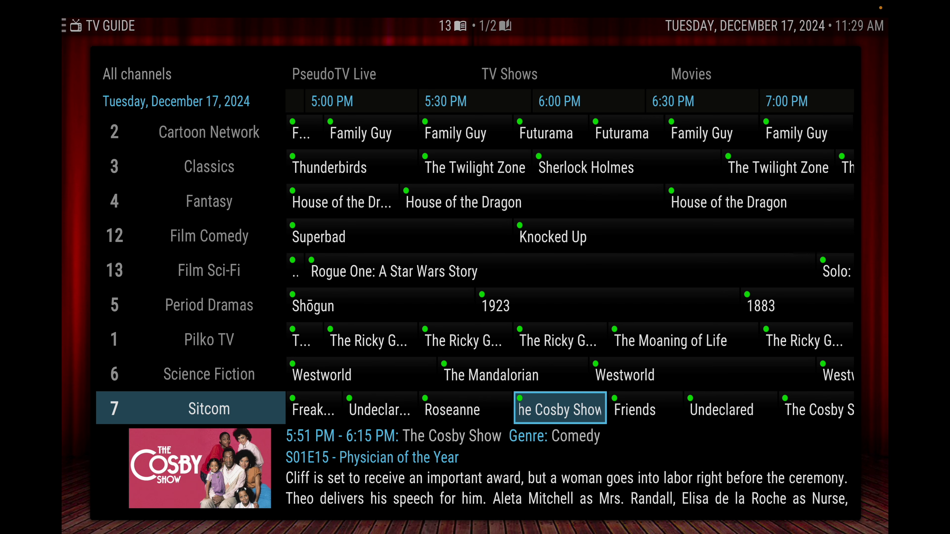
key("Right")
key("Right")
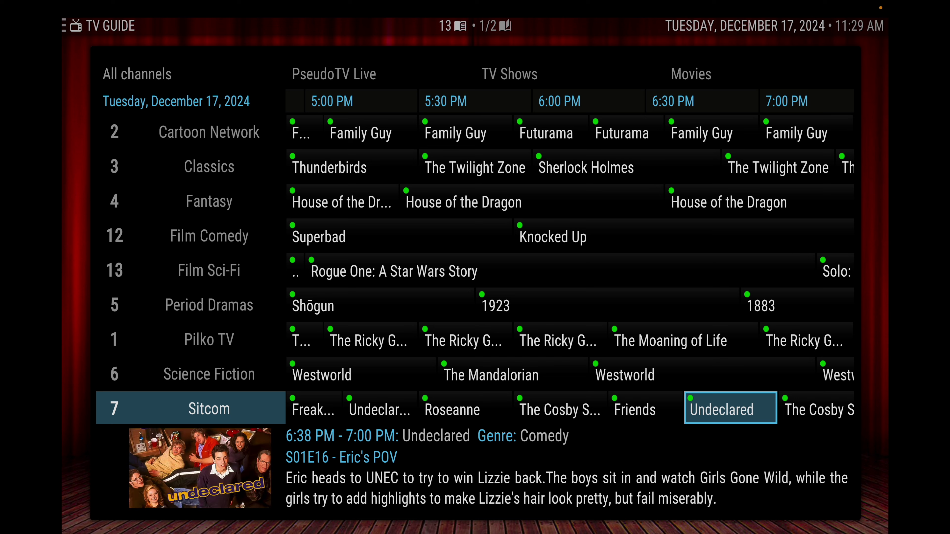
key("Right")
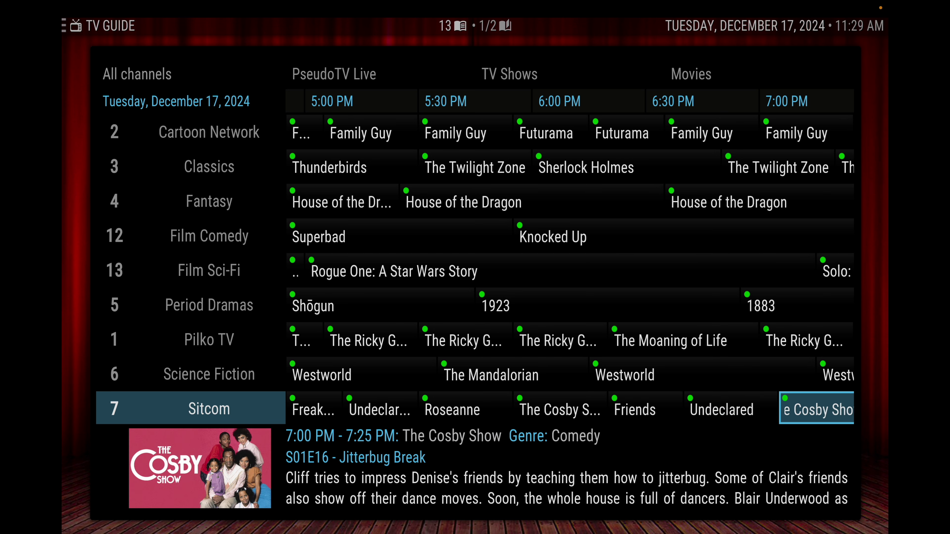
key("Right")
key("Right")
key("Right")
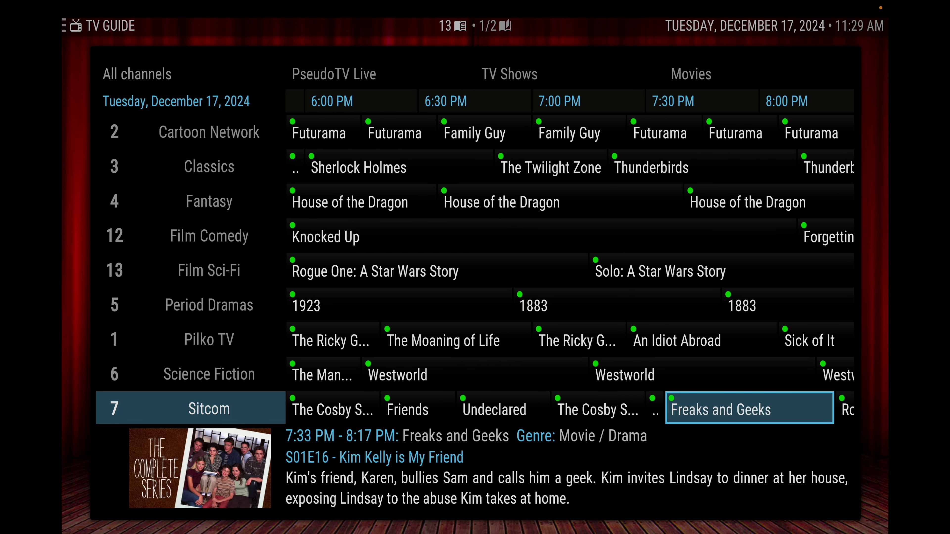
key("Left")
key("Left")
key("Left")
key("Left")
key("Left")
key("Left")
key("Left")
key("Left")
key("Left")
key("Left")
key("Left")
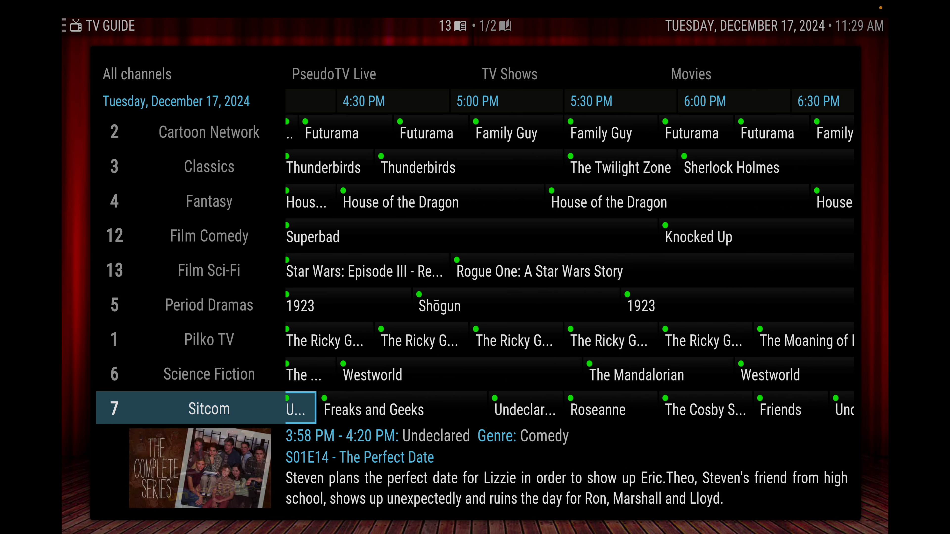
key("Left")
key("Left")
key("Left")
key("Left")
key("Left")
key("Left")
key("Left")
key("Left")
key("Left")
key("Left")
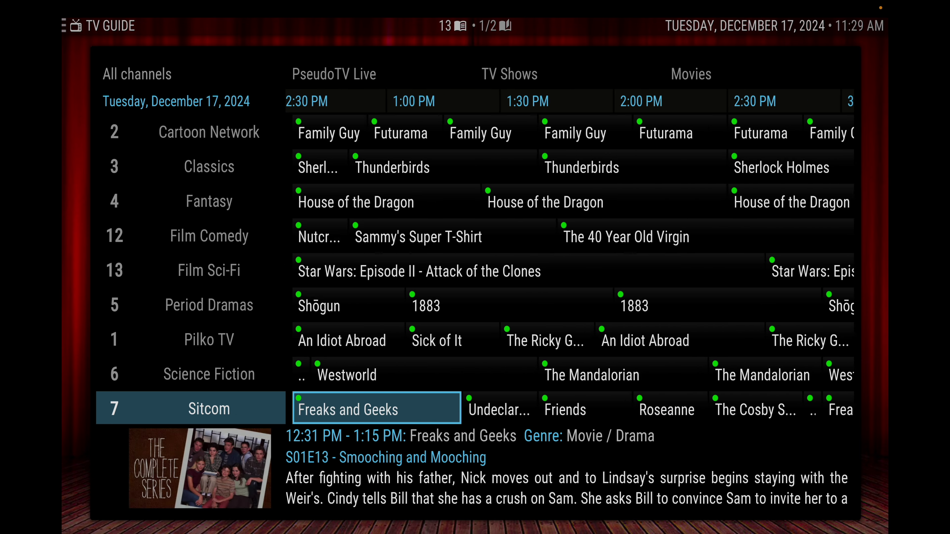
key("Left")
key("Left")
key("Left")
key("Left")
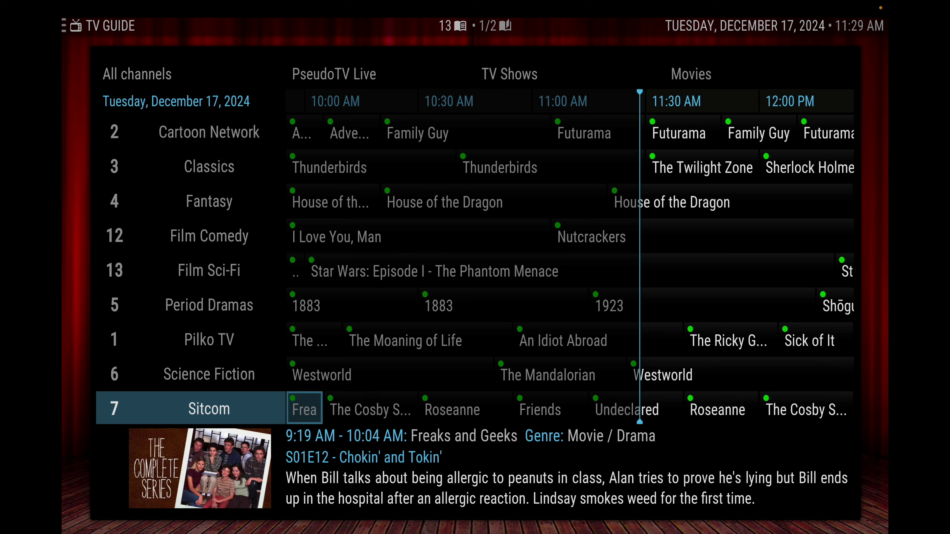
key("Right")
key("Right")
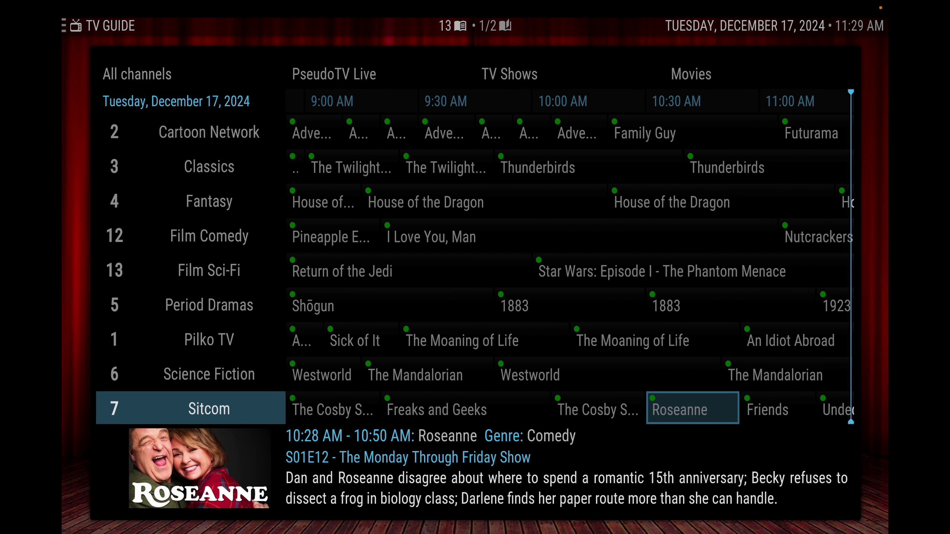
key("Right")
key("Right")
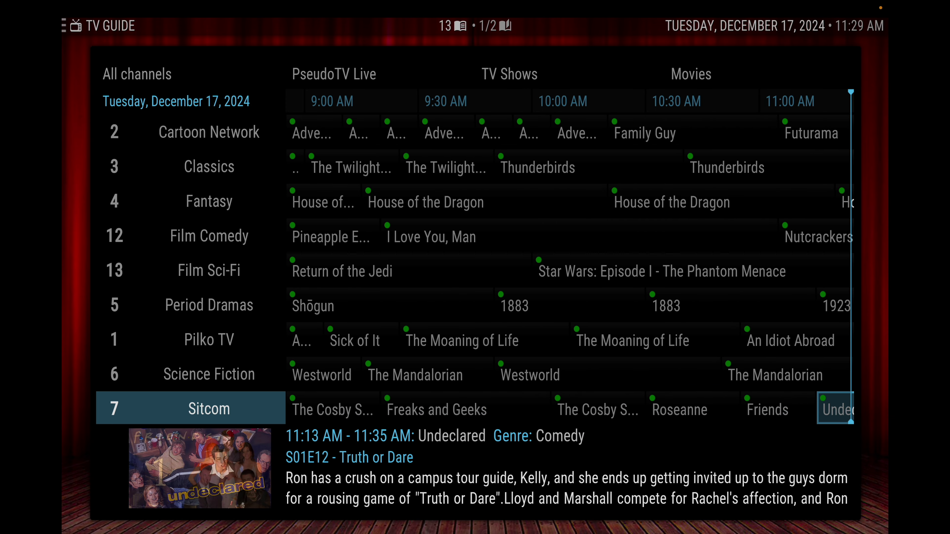
key("Right")
key("Right")
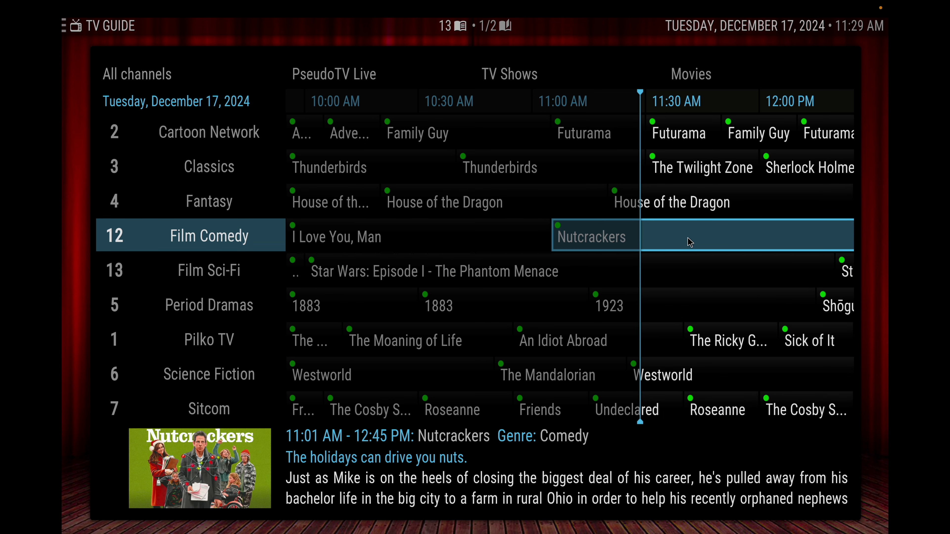
Set a reminder for Sammy's Super T-Shirt on the Film Comedy channel.
scroll(690, 242, "down", 2)
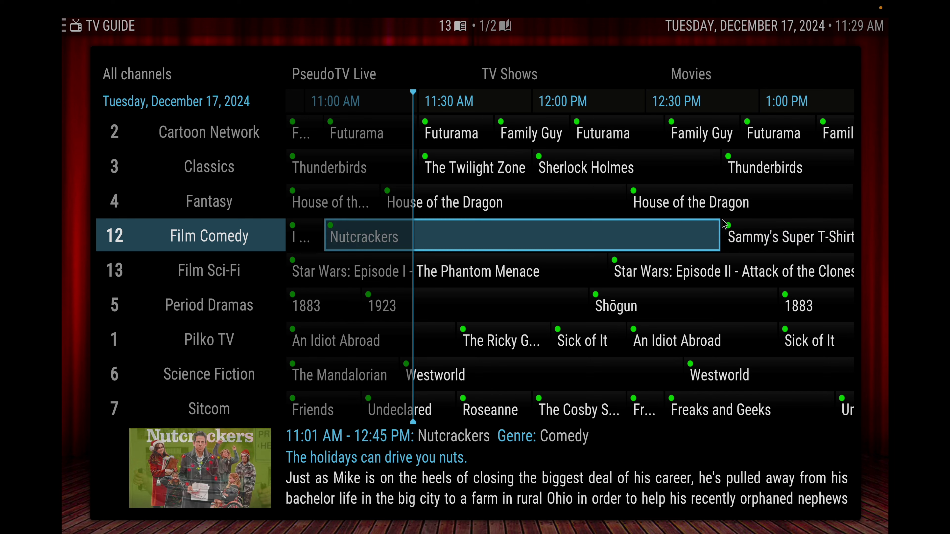
right_click(761, 227)
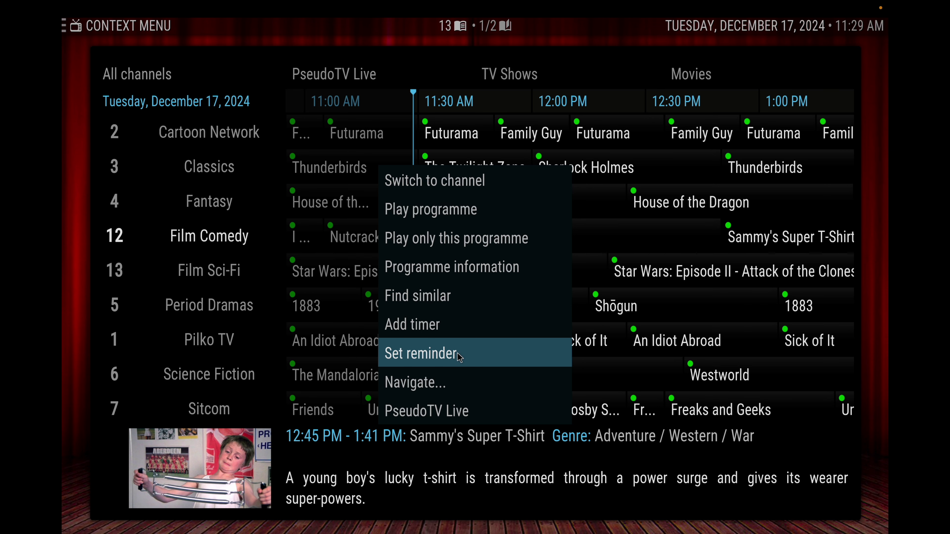
left_click(441, 353)
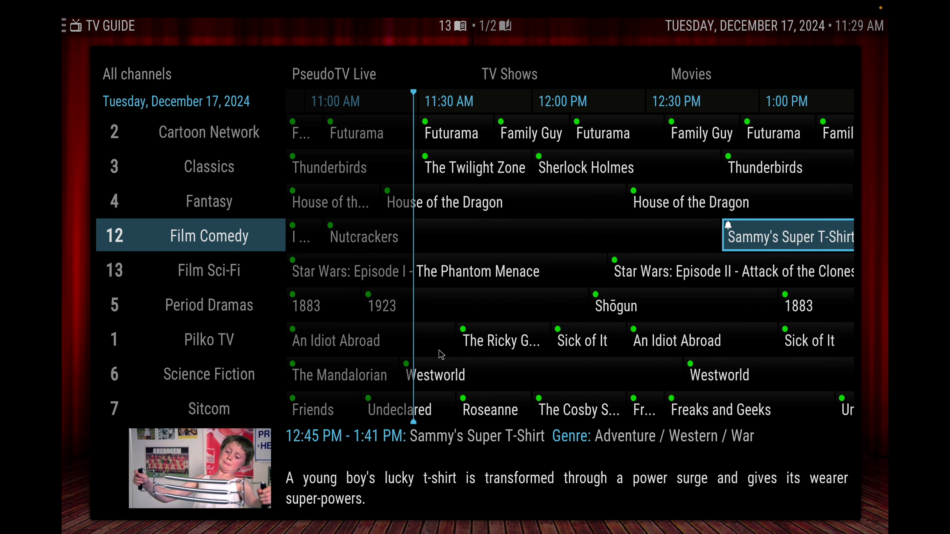
key("Right")
key("Right")
Leave Kodi and start a new Google Chrome window from the Dock.
key("Left")
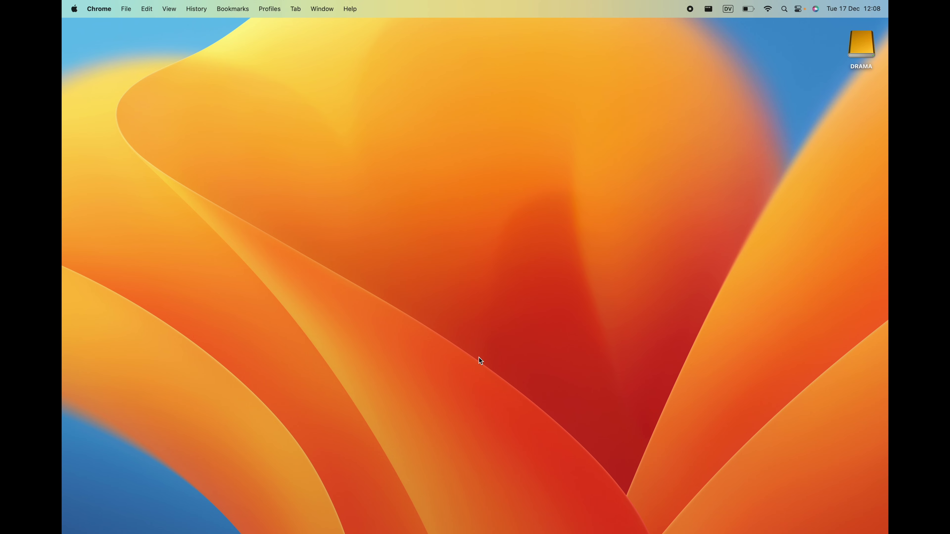
mouse_move(472, 523)
left_click(393, 514)
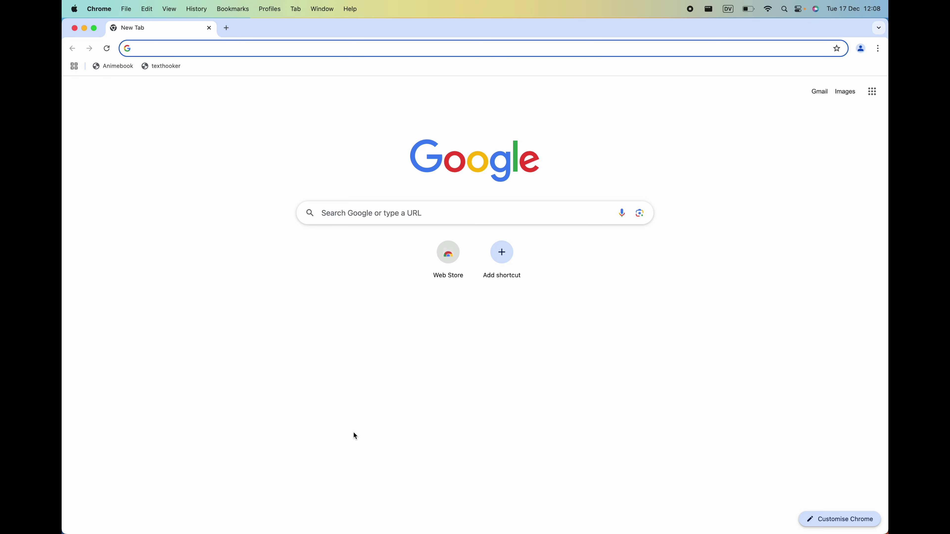
Search Google for 'kodi' and open the official kodi.tv site.
type("kodi")
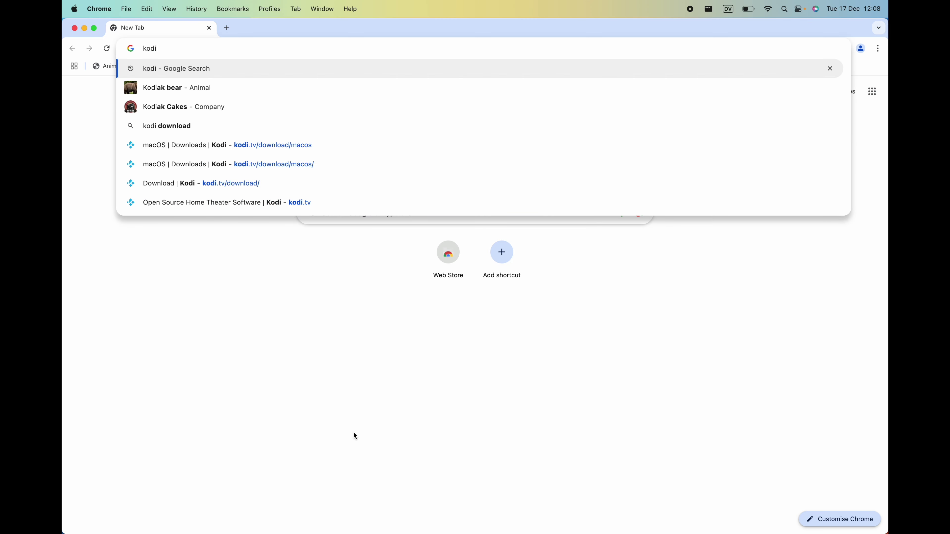
key("Return")
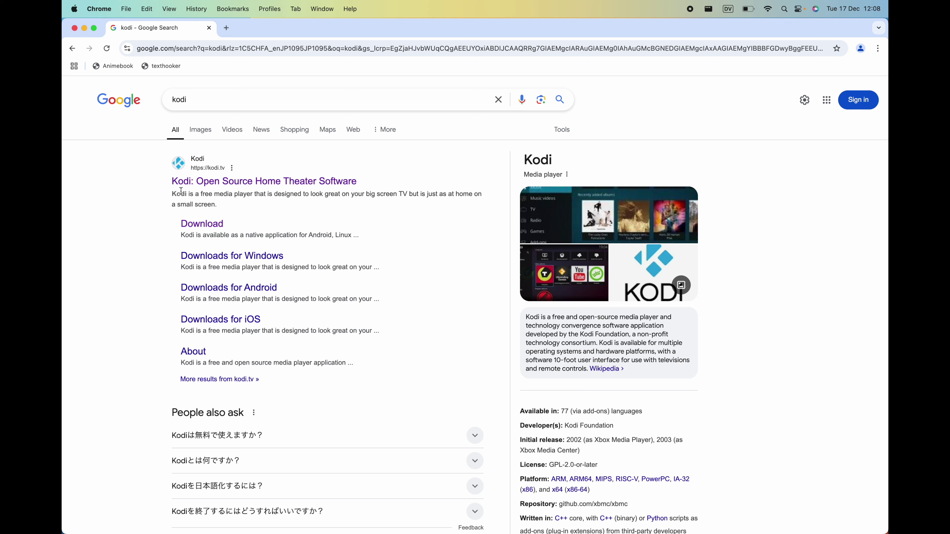
left_click(205, 183)
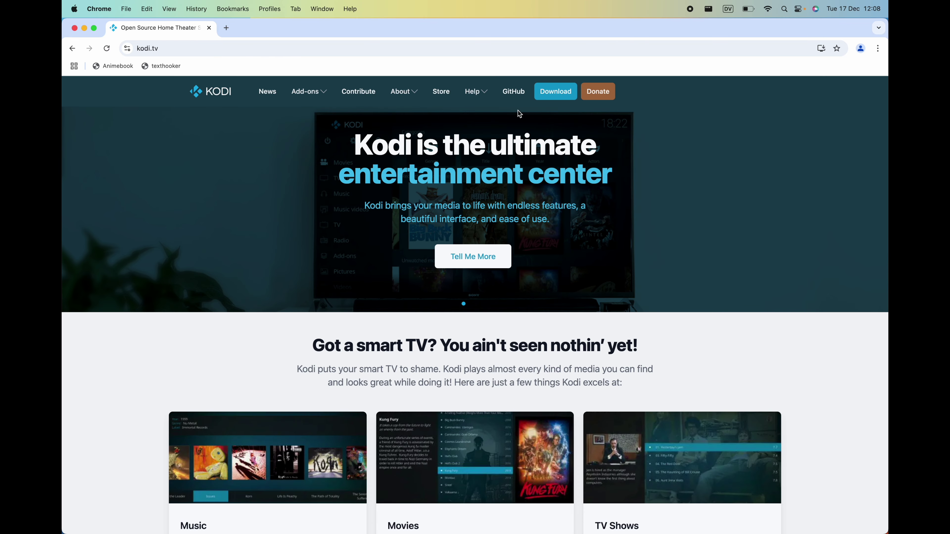
Download the Kodi v21.1 Apple Silicon (ARM64) installer for macOS.
left_click(543, 98)
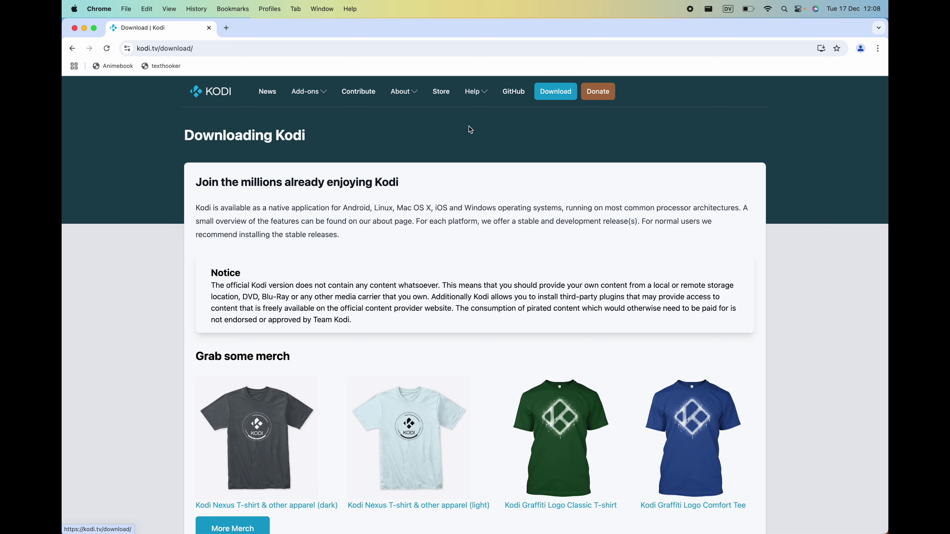
scroll(138, 300, "down", 5)
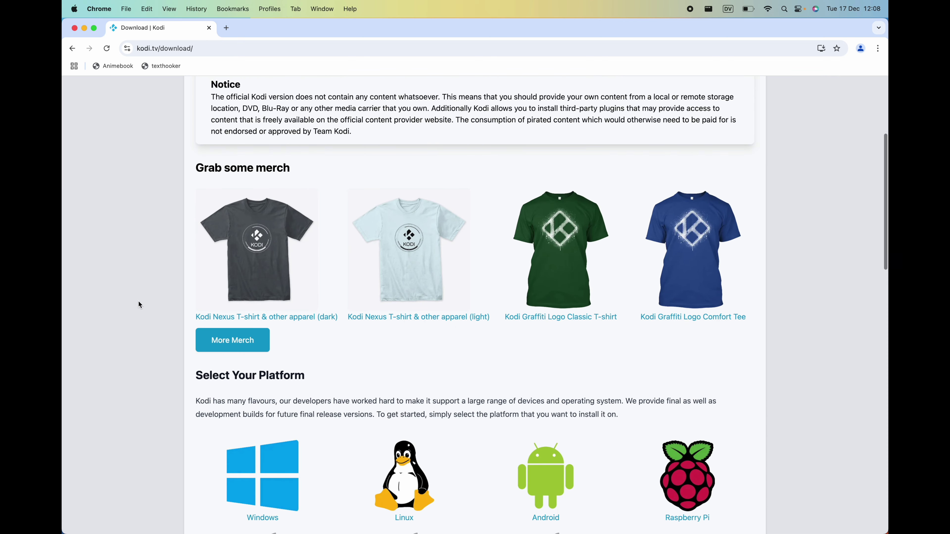
scroll(138, 301, "down", 7)
scroll(139, 304, "up", 1)
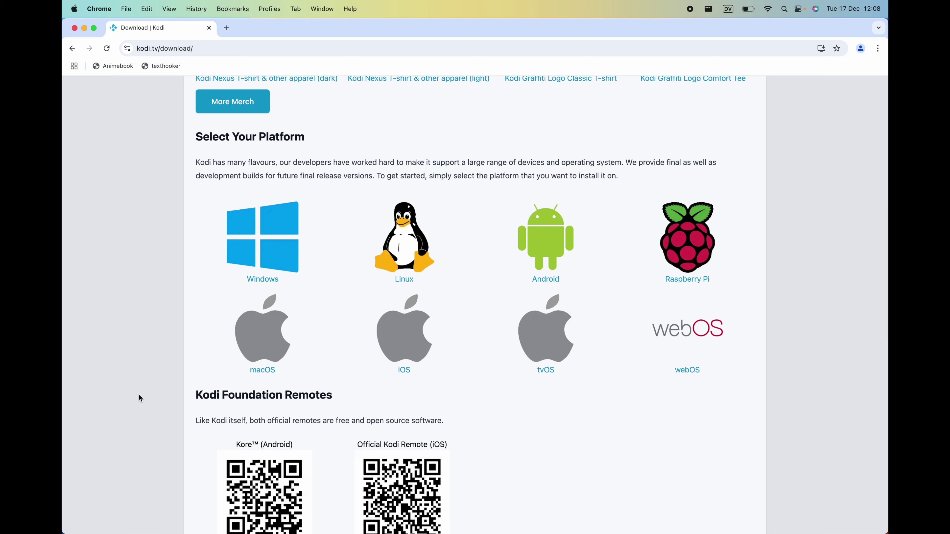
left_click(262, 336)
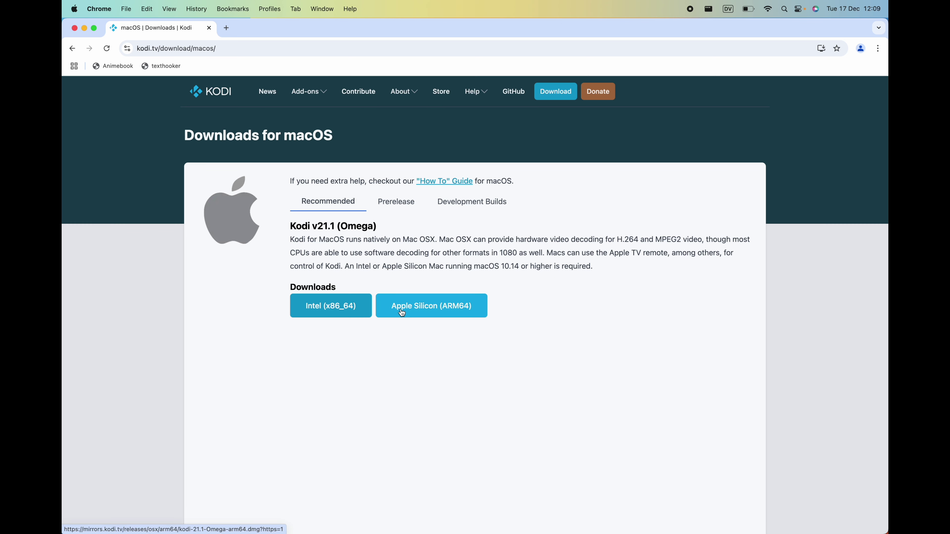
left_click(443, 309)
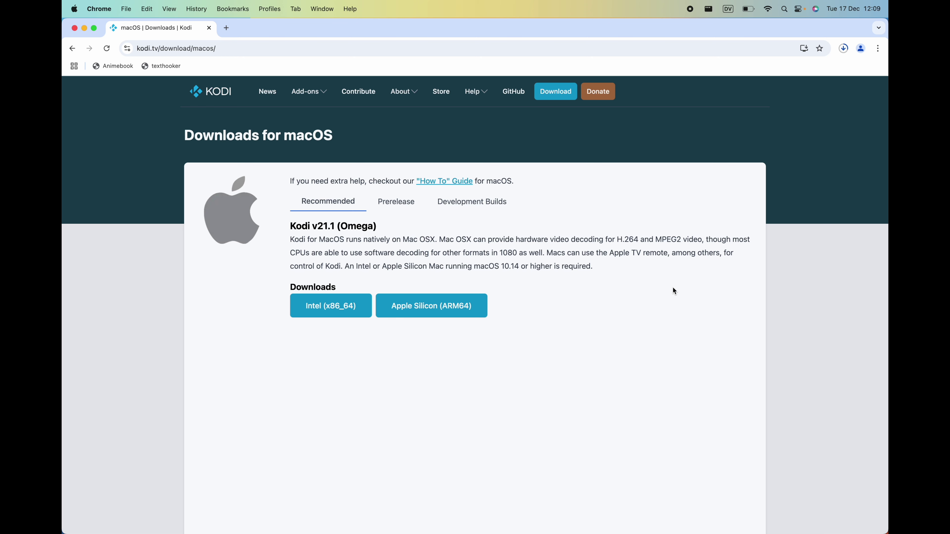
Open the downloaded Kodi disk image from the Downloads stack.
key("ctrl+Right")
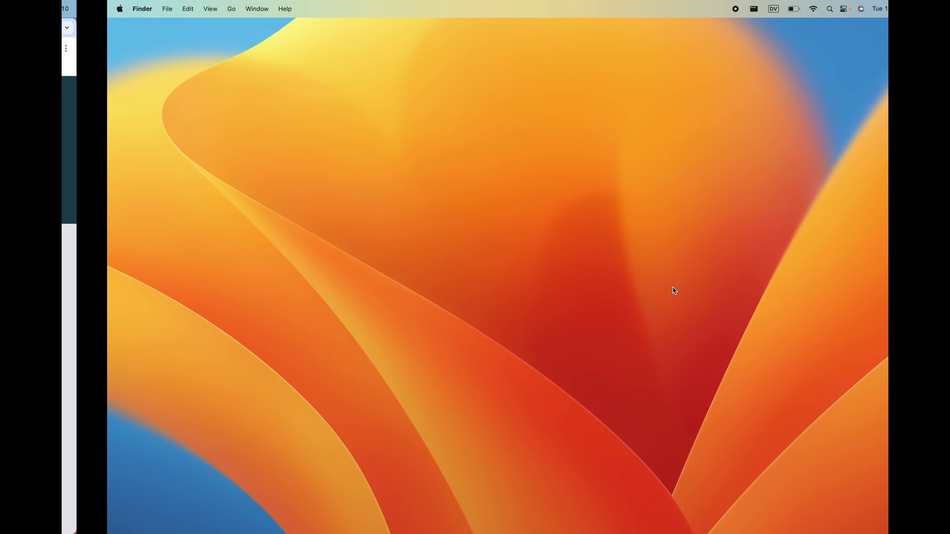
mouse_move(572, 532)
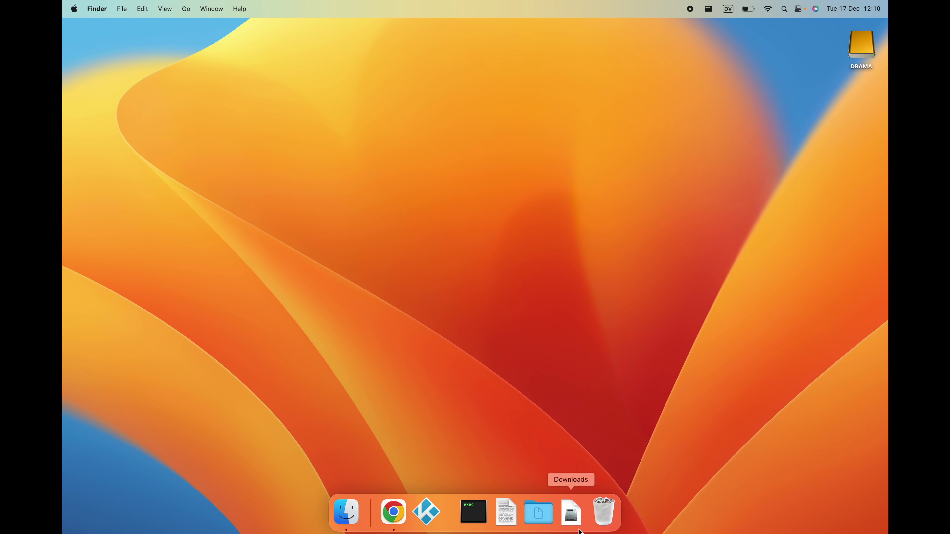
left_click(570, 516)
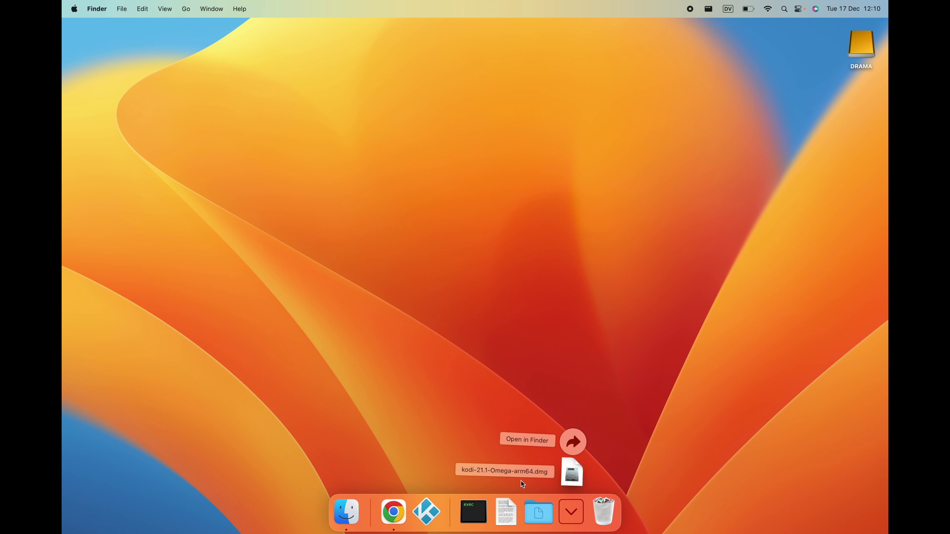
left_click(571, 474)
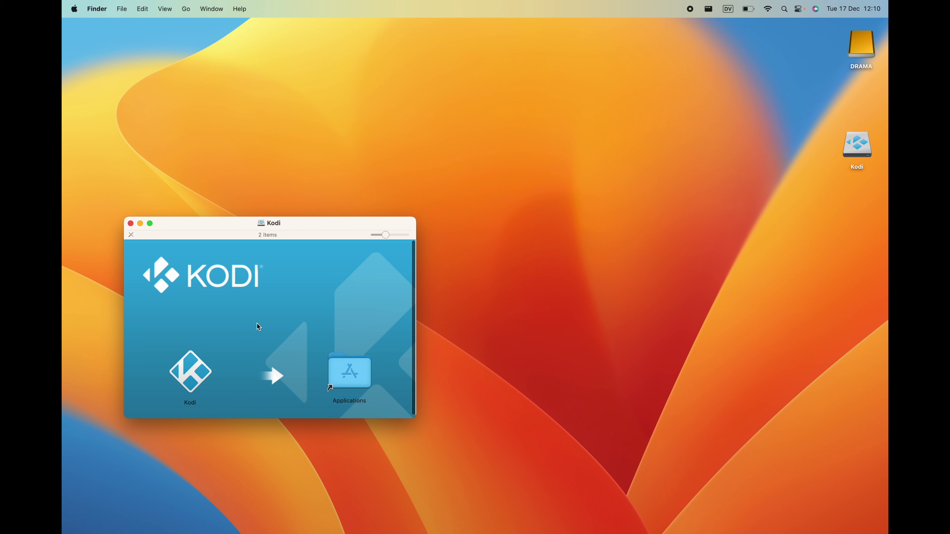
Copy Kodi into Applications, replacing the old copy with the admin password, then show Launchpad.
left_click_drag(190, 372, 358, 374)
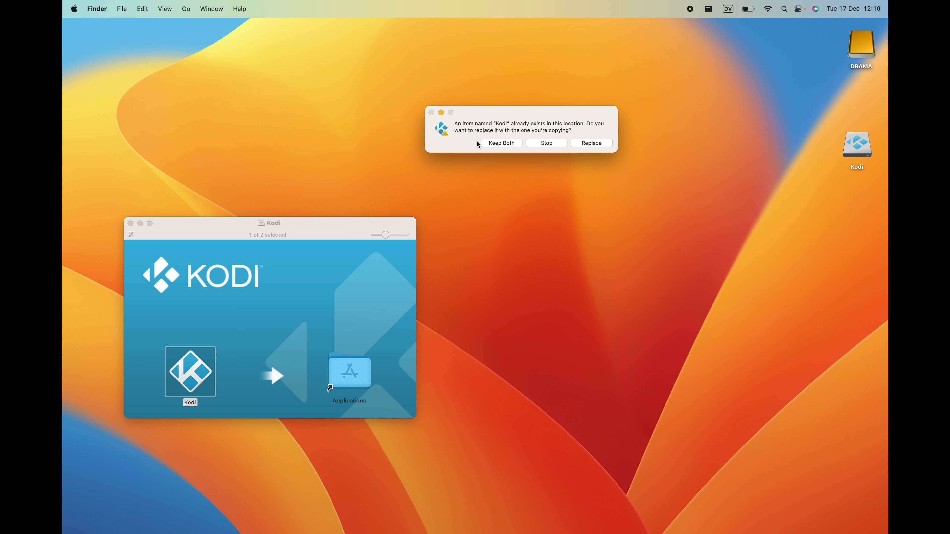
left_click(607, 144)
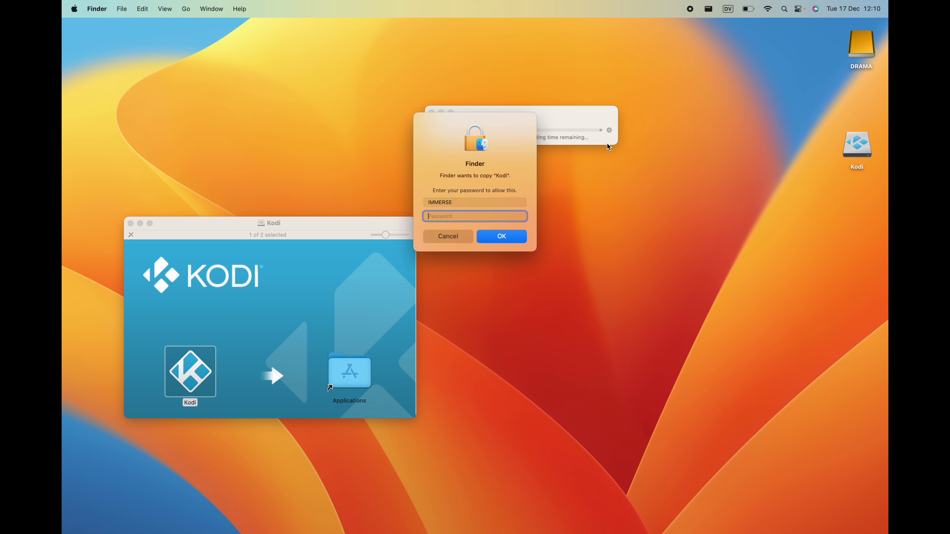
type("****")
key("Return")
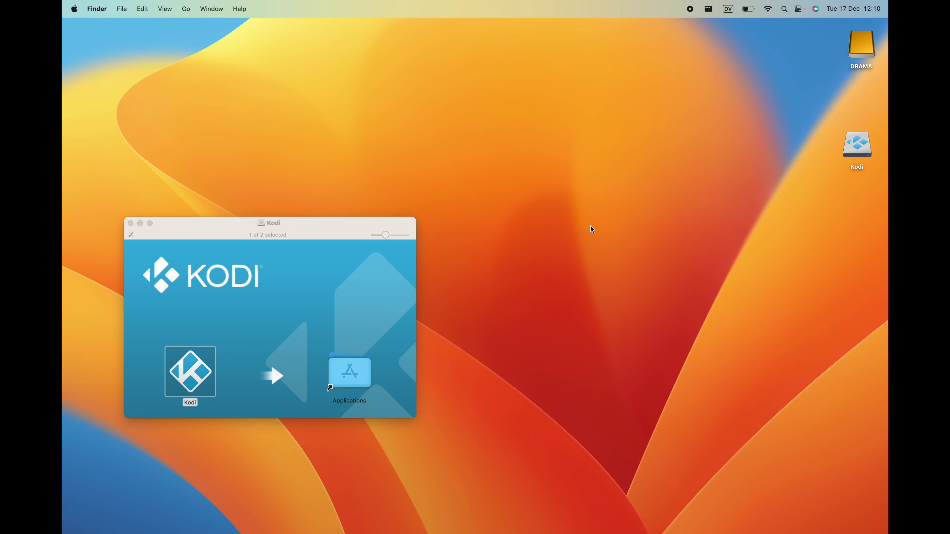
key("F4")
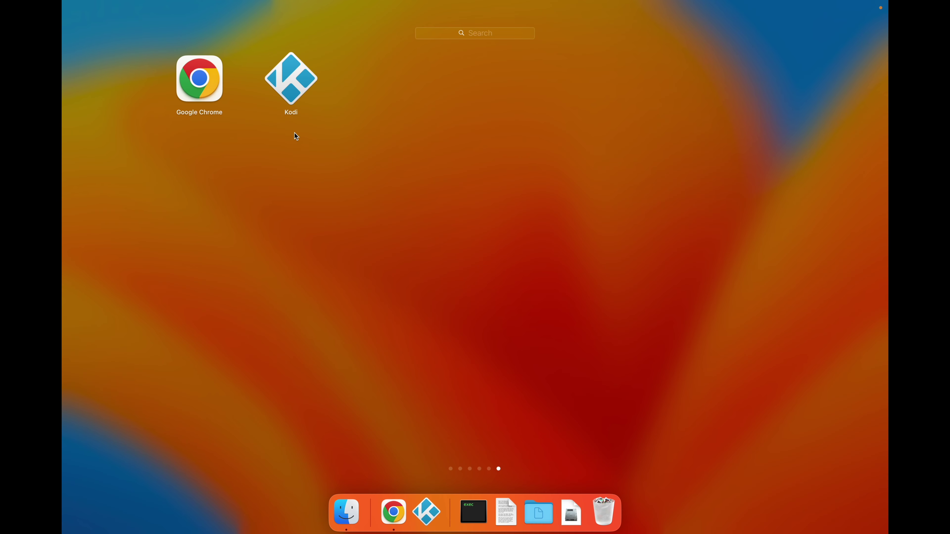
Launch Kodi and approve opening the downloaded app in the security warning.
left_click(291, 81)
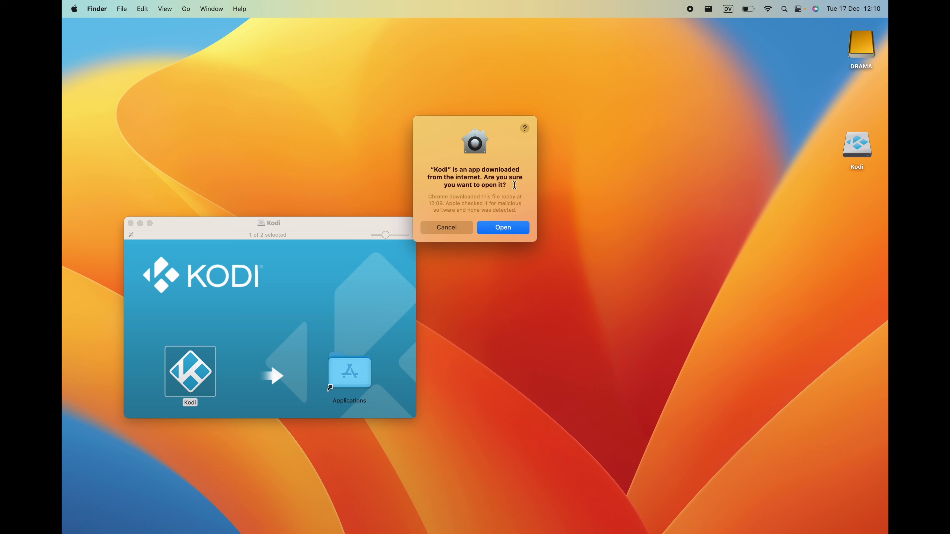
left_click(515, 230)
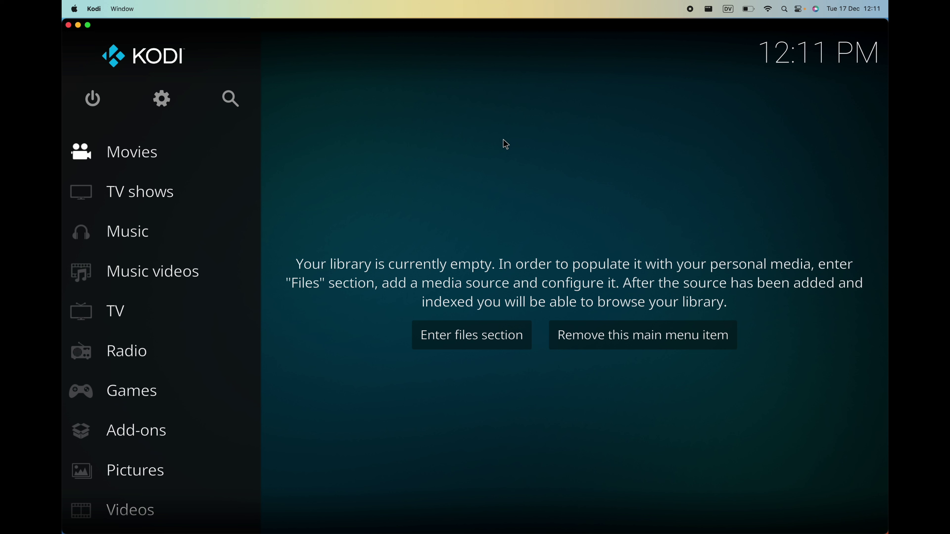
Scroll the home sidebar and open Kodi's System settings via the gear icon.
scroll(205, 235, "down", 9)
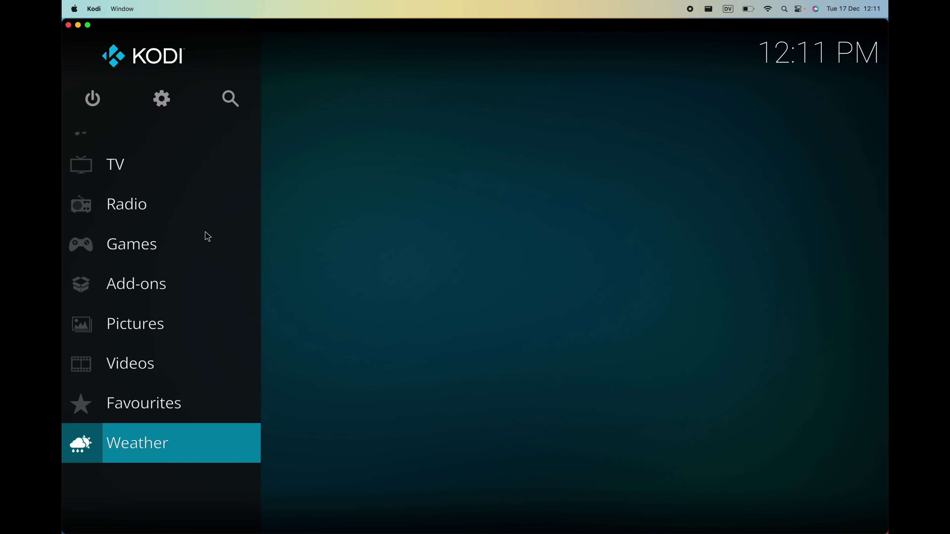
scroll(208, 236, "up", 7)
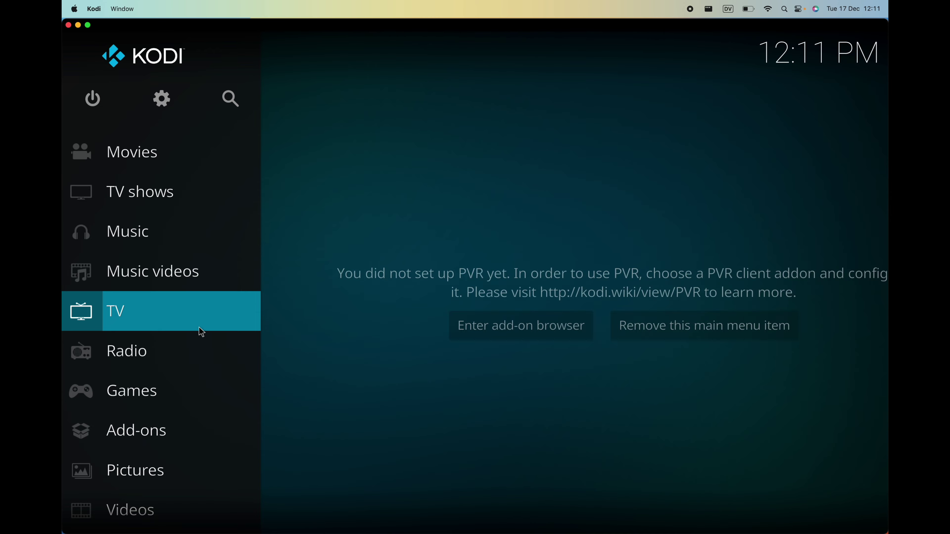
scroll(200, 330, "down", 7)
scroll(201, 332, "up", 6)
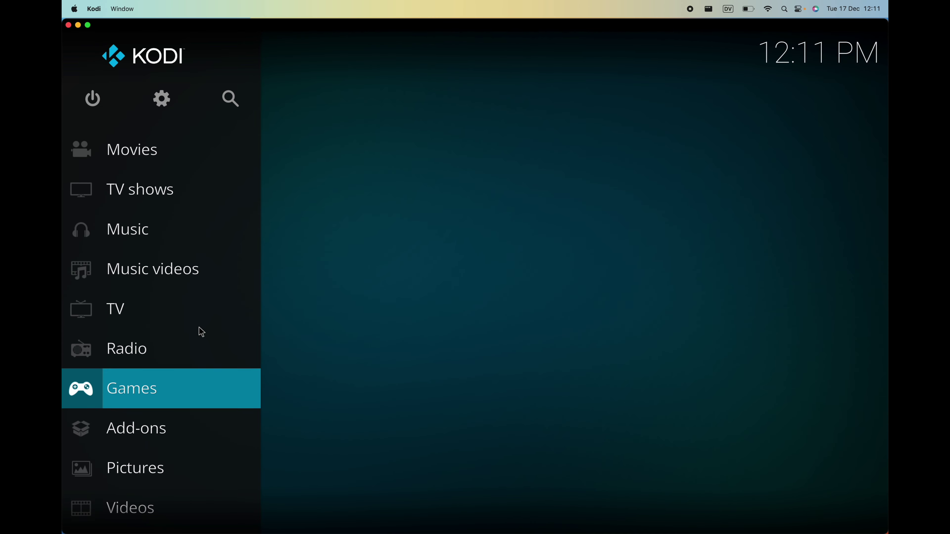
scroll(202, 332, "up", 1)
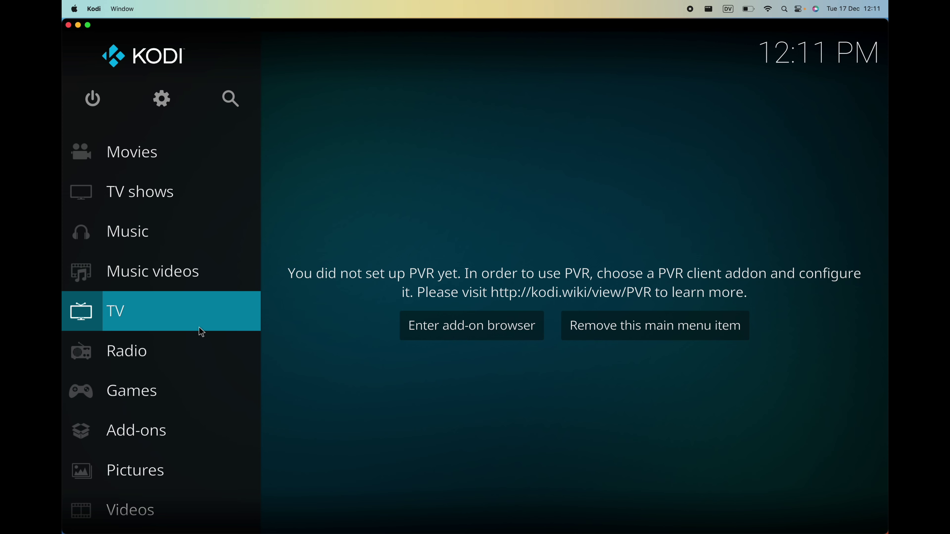
scroll(201, 332, "down", 7)
scroll(201, 332, "up", 7)
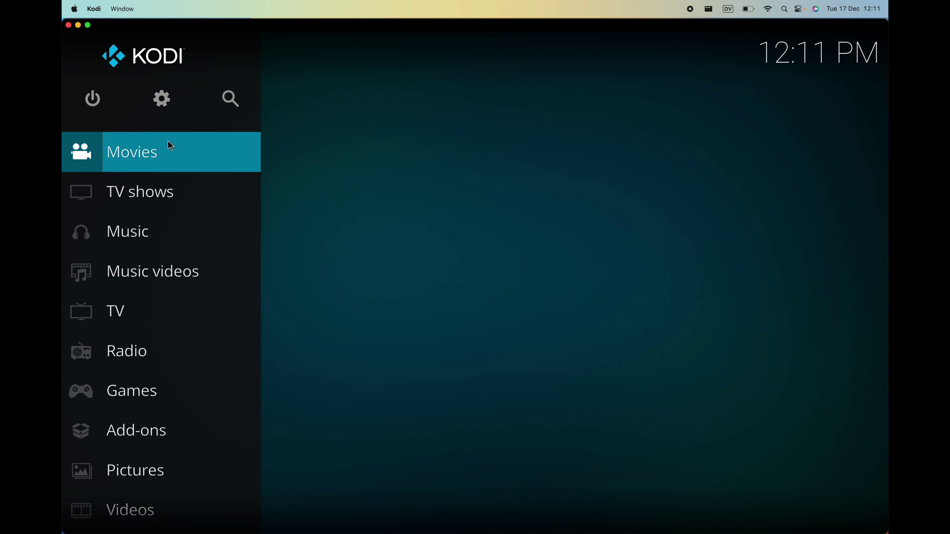
left_click(161, 102)
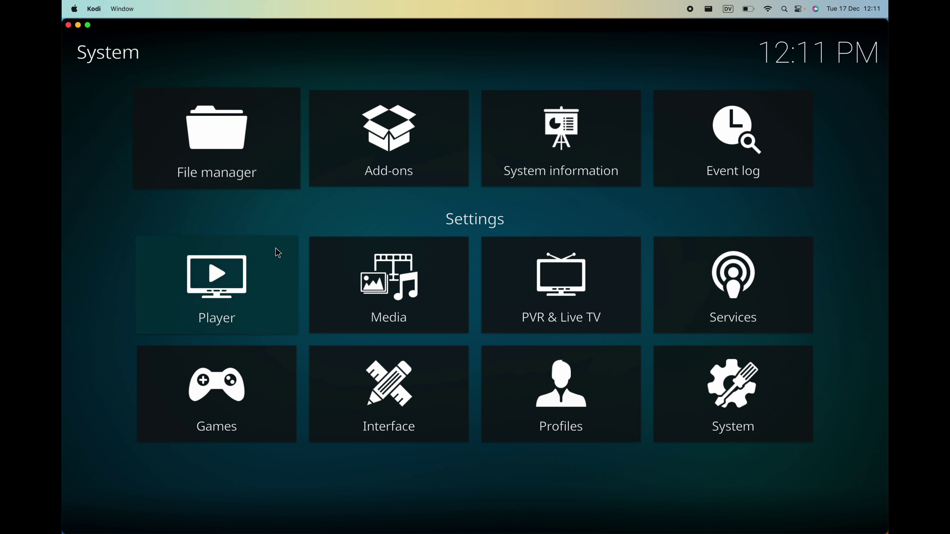
Go through the main menu items under Interface > Configure skin, then back out to home.
left_click(373, 387)
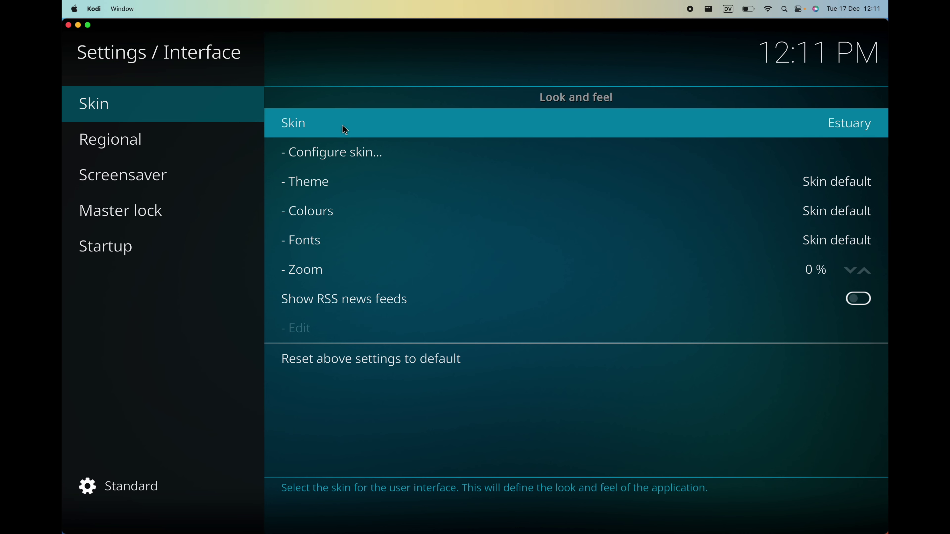
left_click(351, 156)
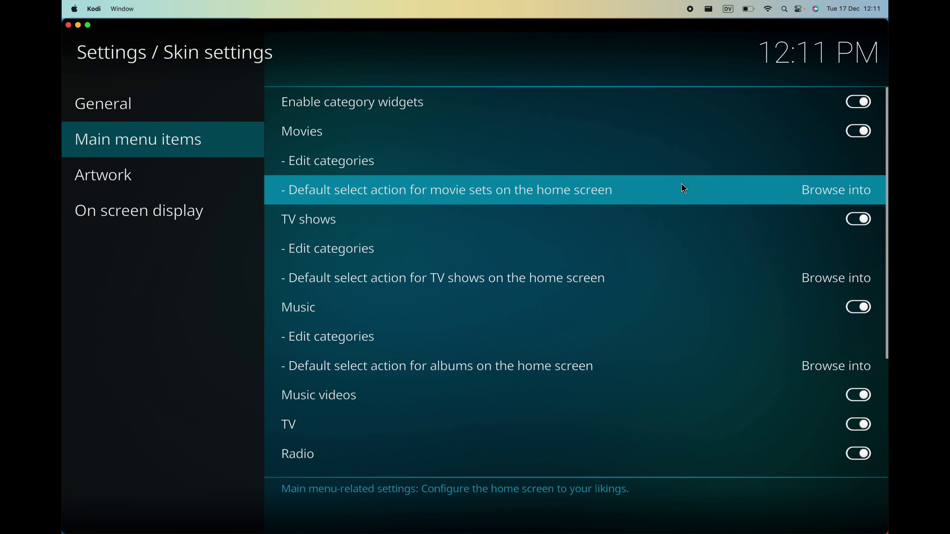
scroll(684, 189, "down", 1)
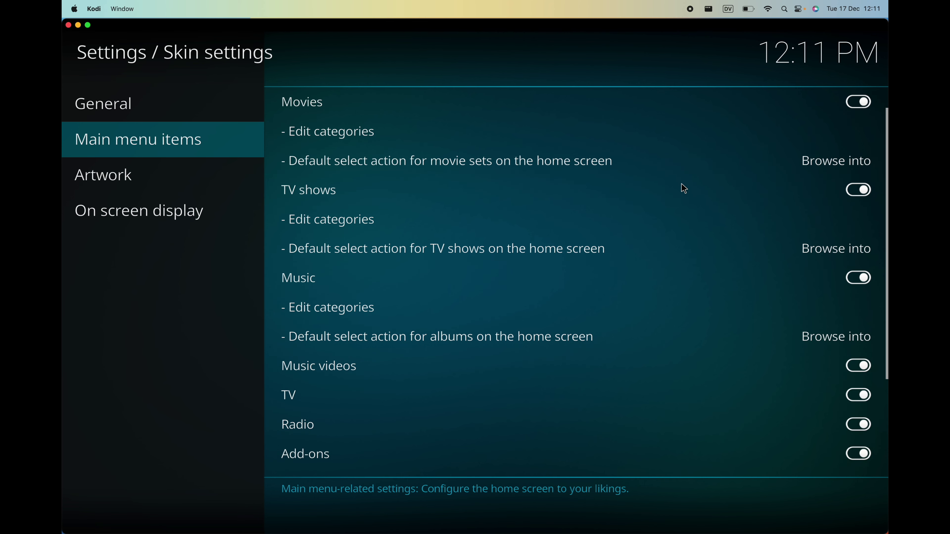
scroll(683, 189, "down", 2)
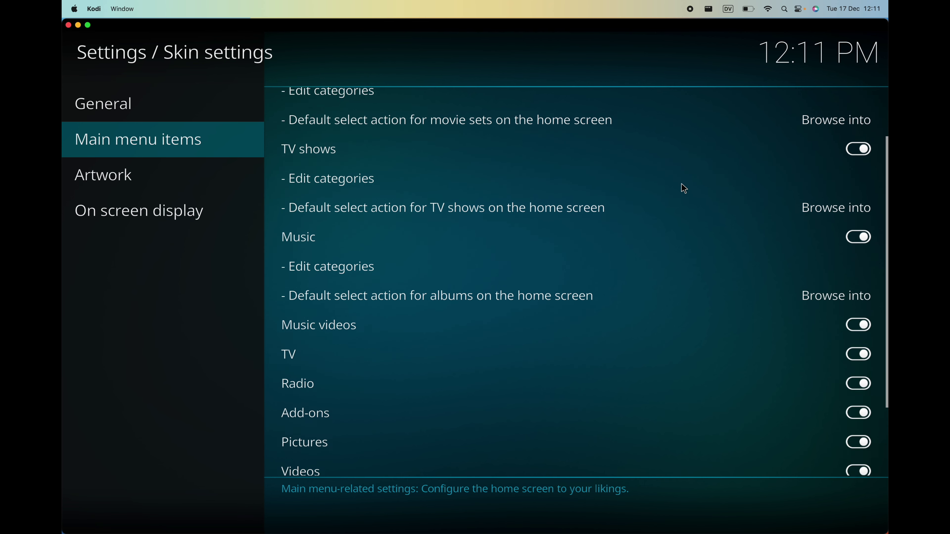
scroll(684, 189, "down", 2)
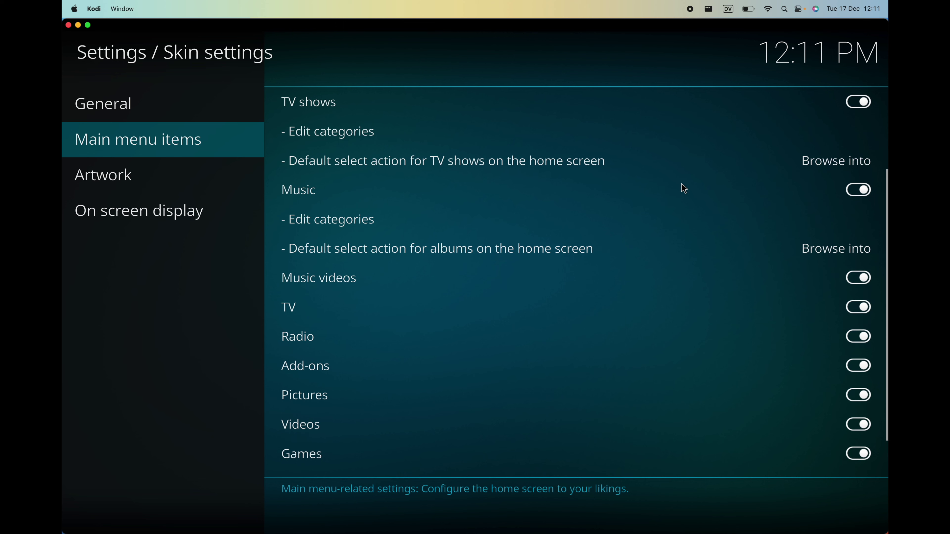
scroll(684, 189, "down", 1)
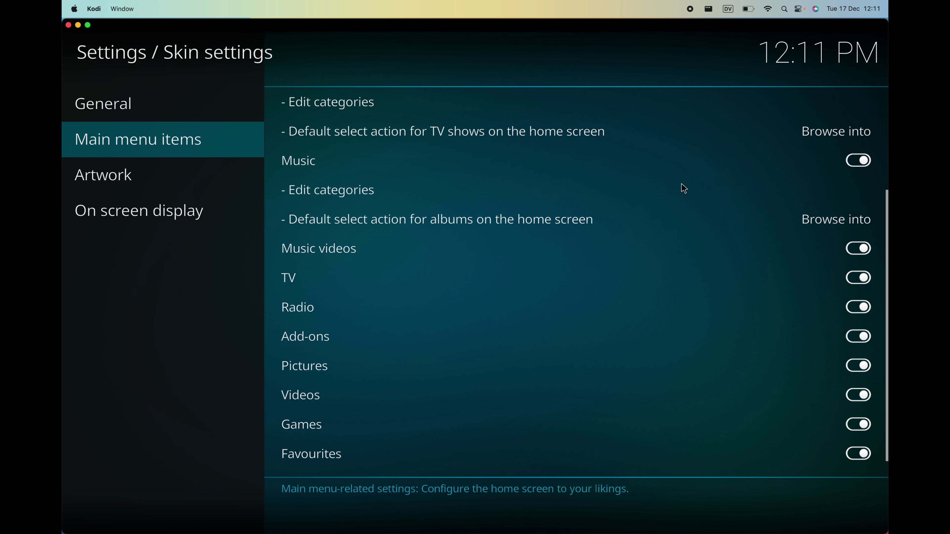
scroll(684, 189, "down", 2)
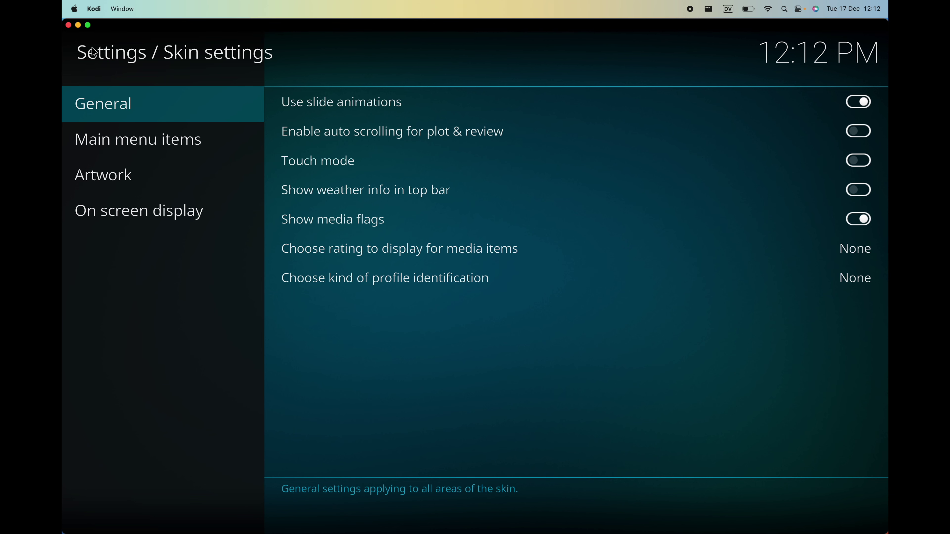
key("Escape")
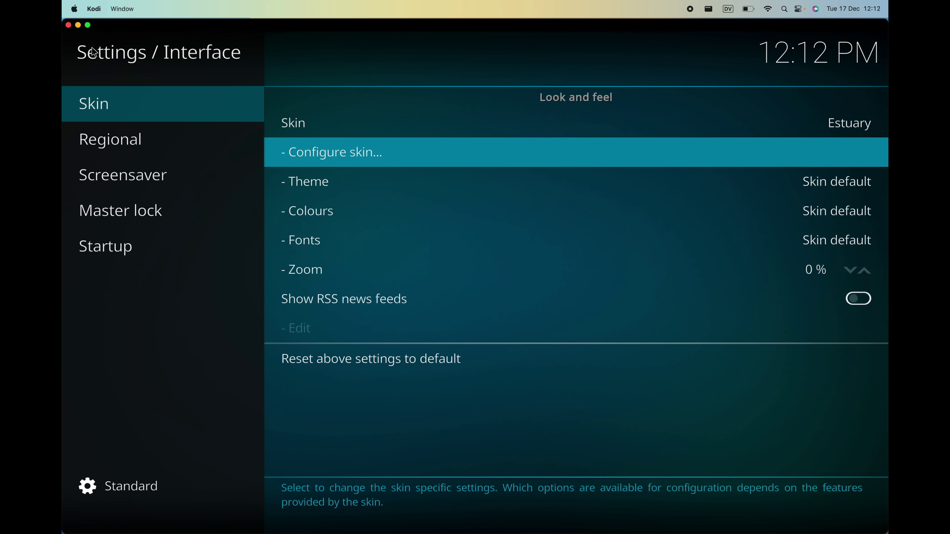
key("Escape")
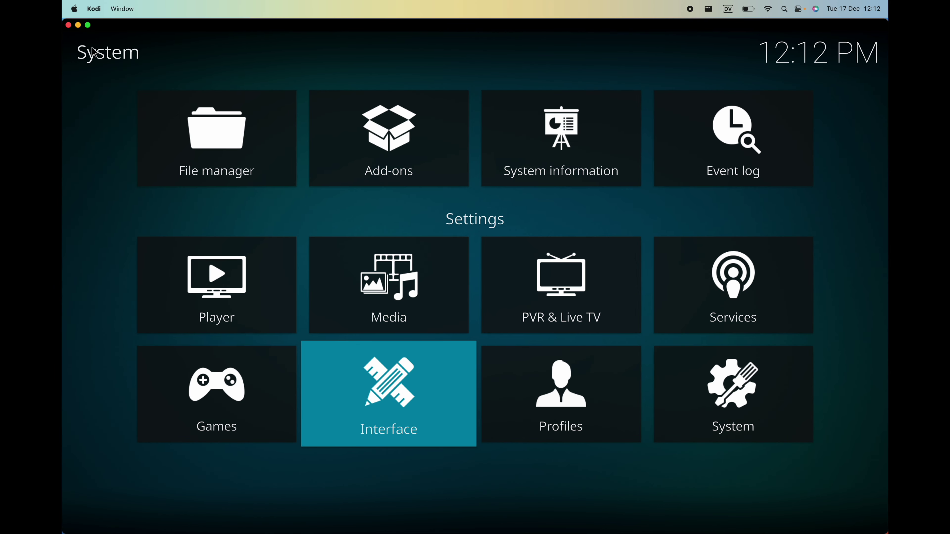
key("Escape")
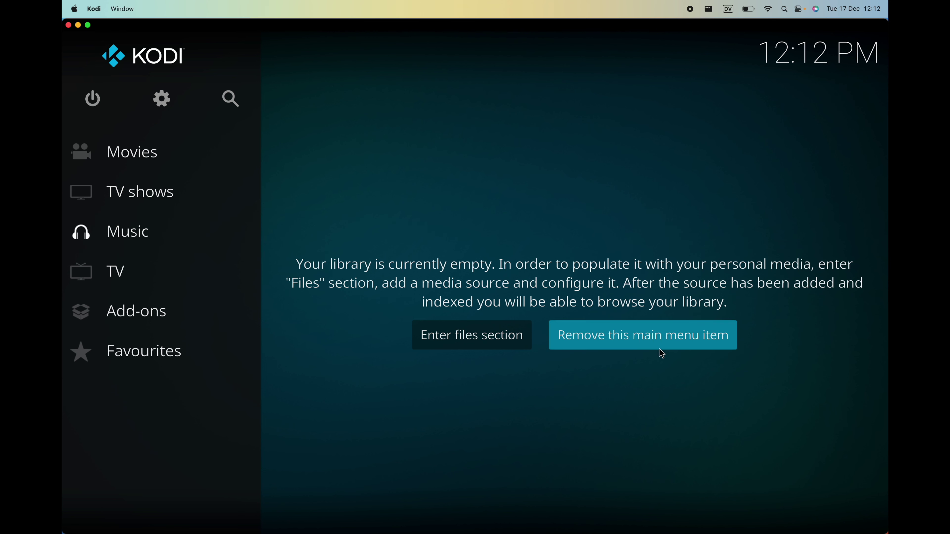
Remove Music from the home menu and switch over to the Chrome desktop.
left_click(676, 340)
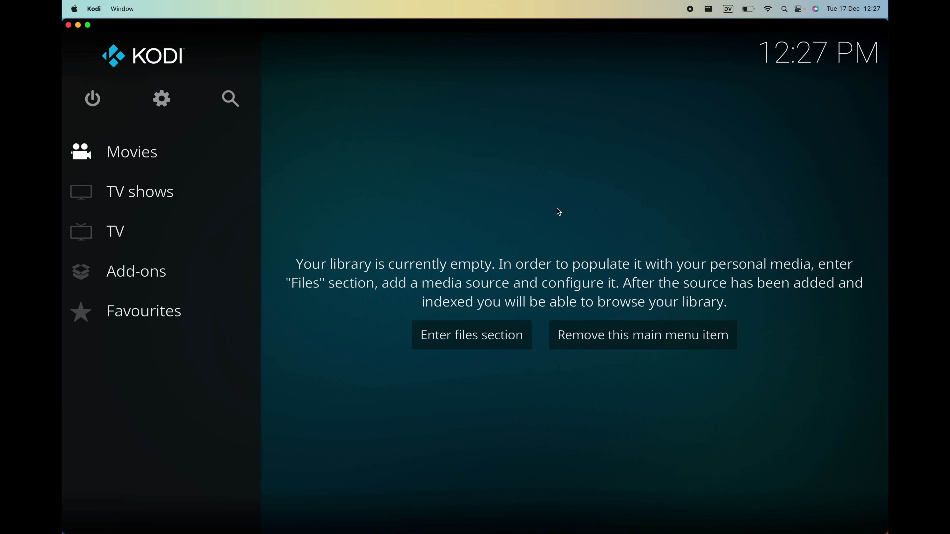
key("ctrl+Left")
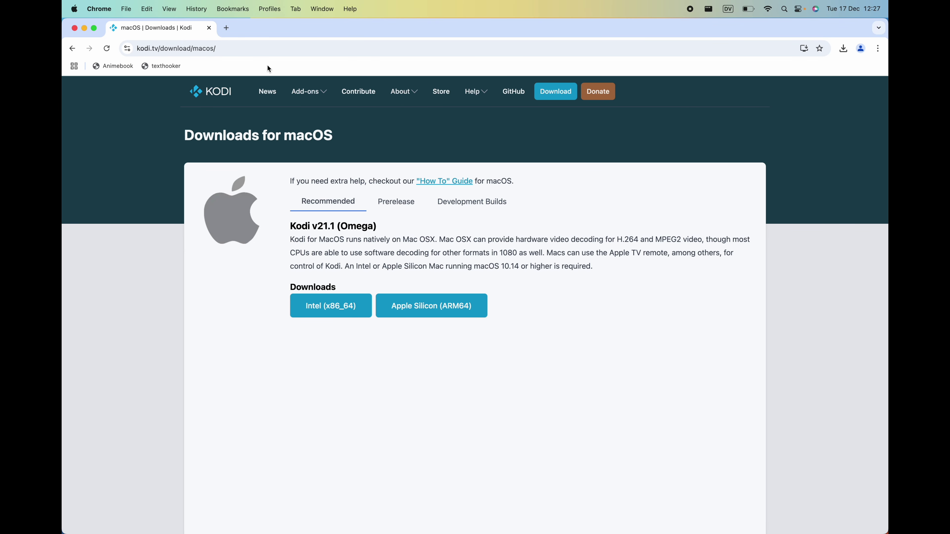
Google 'pseudoTV live' in a new Chrome tab and open the PseudoTV/PseudoTV_Live GitHub repository.
left_click(227, 28)
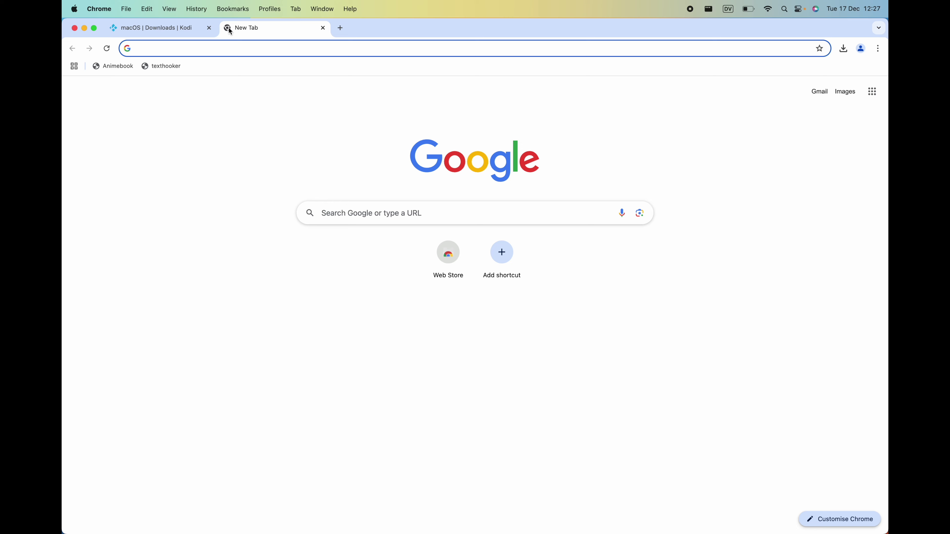
type("p")
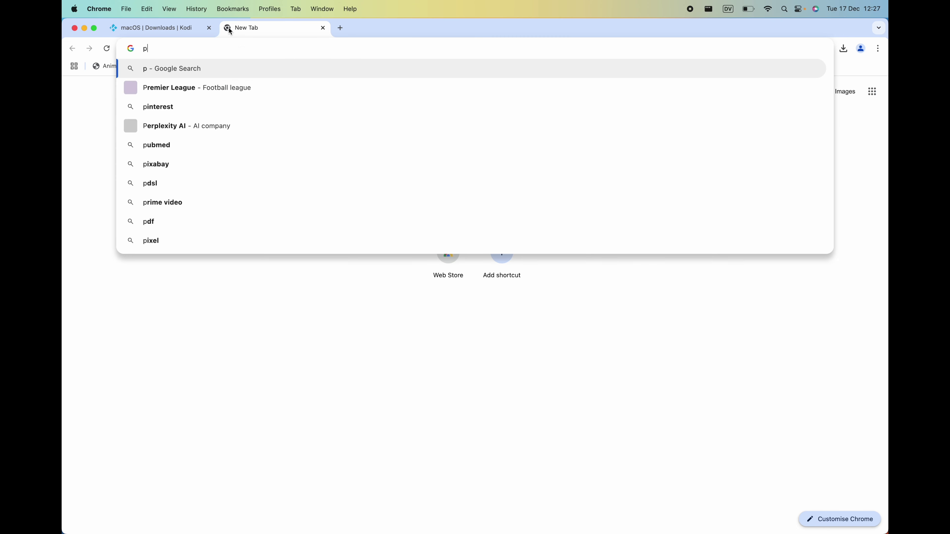
type("seud")
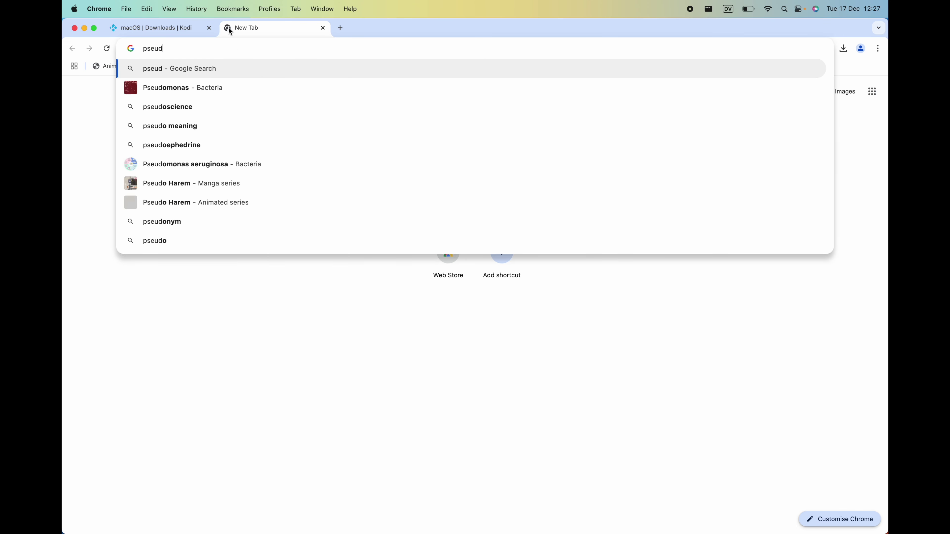
type("oTV live")
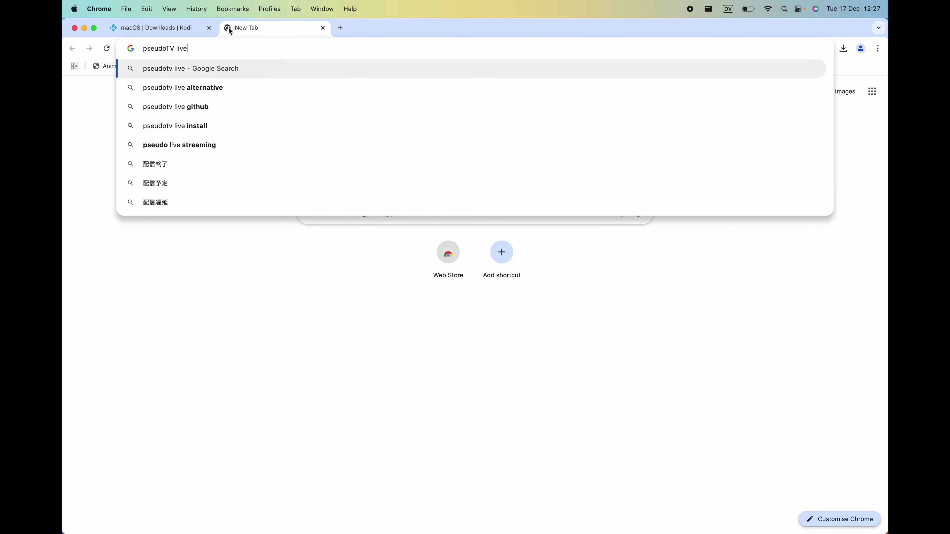
key("Return")
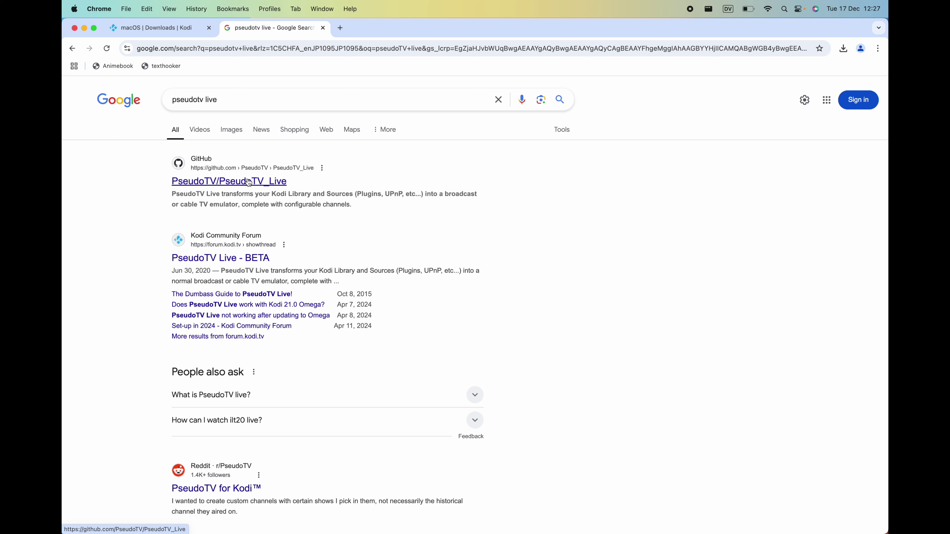
left_click(234, 185)
left_click(234, 185)
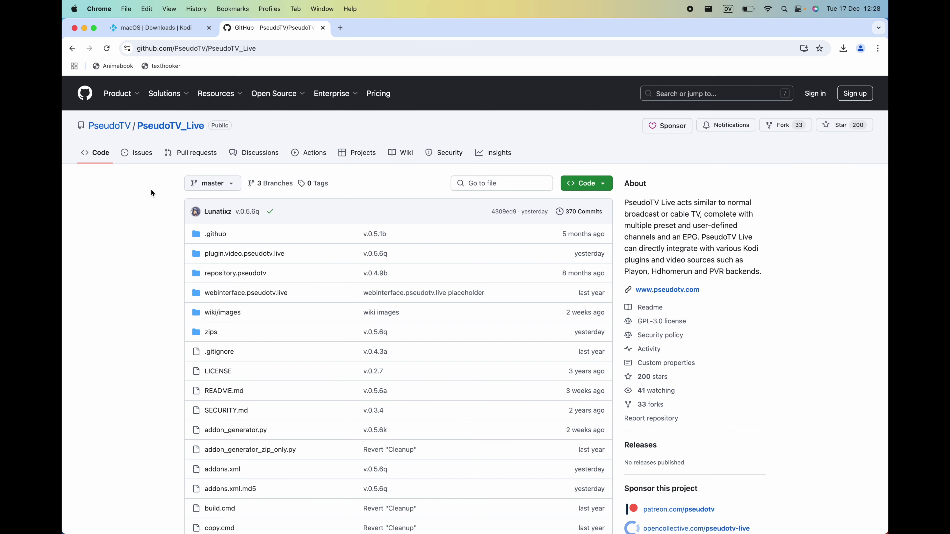
Download the repository as PseudoTV_Live-master.zip using Code > Download ZIP, then switch to the desktop.
scroll(151, 190, "down", 10)
scroll(151, 192, "down", 15)
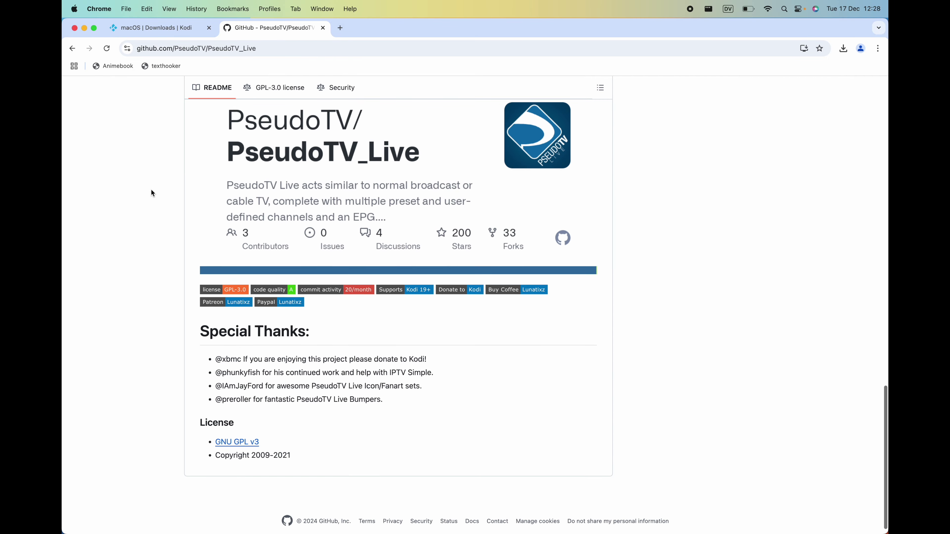
scroll(152, 193, "up", 20)
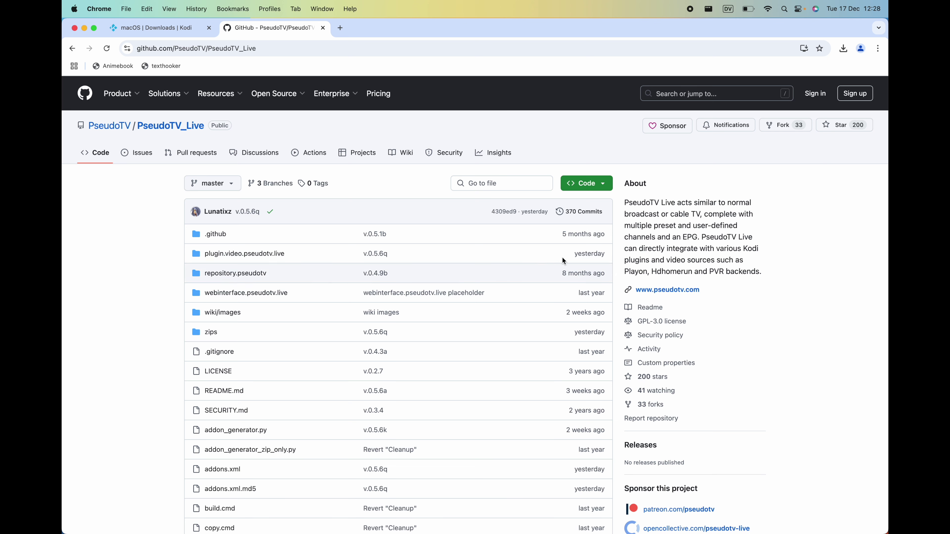
left_click(589, 188)
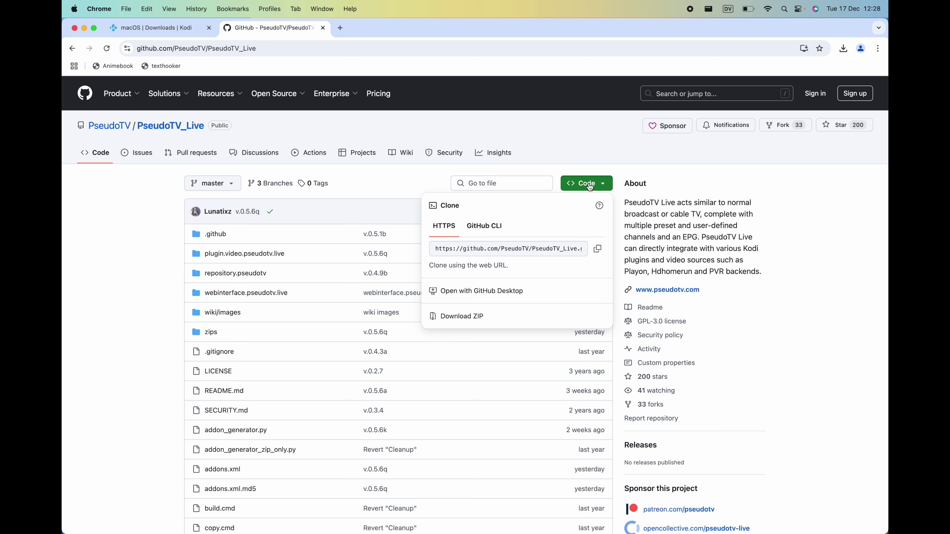
left_click(473, 316)
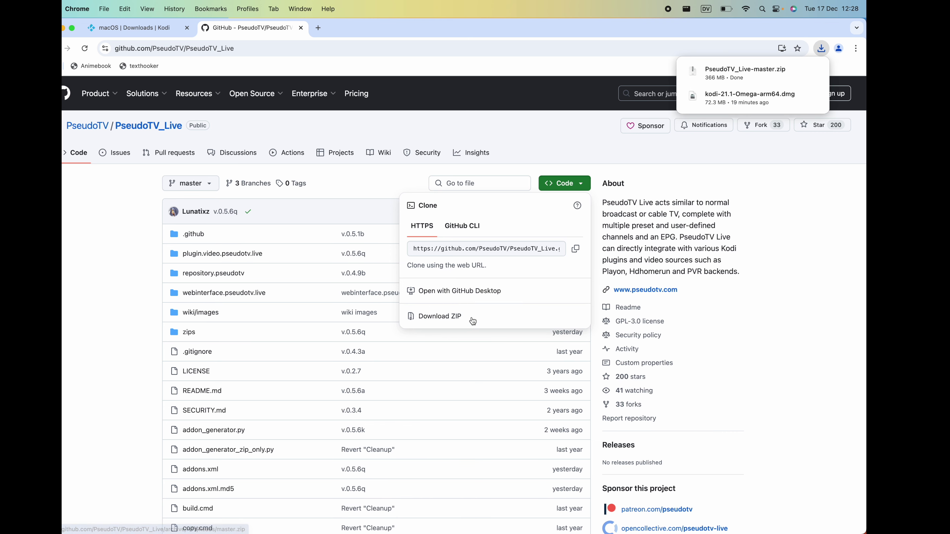
key("ctrl+Right")
key("ctrl+Right")
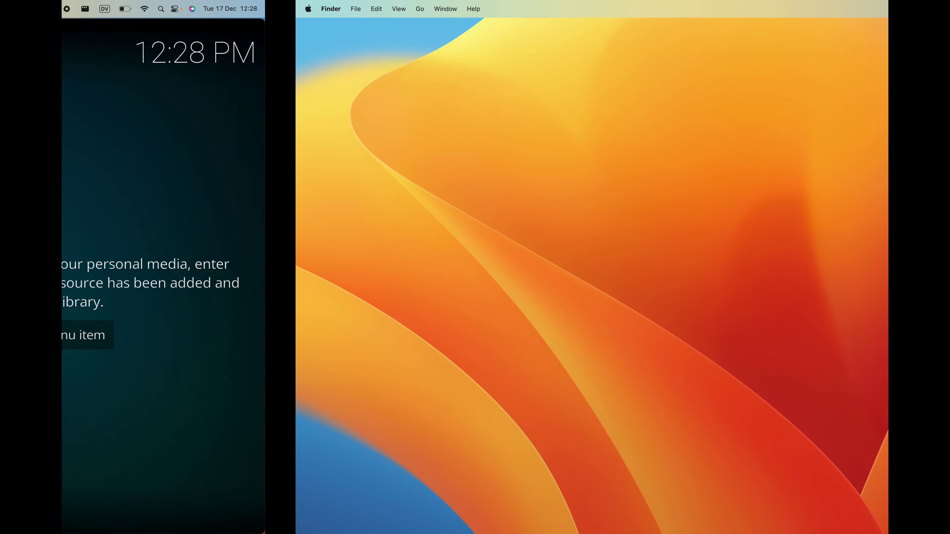
Extract PseudoTV_Live-master.zip from Downloads and move the PseudoTV_Live-master folder onto the desktop.
mouse_move(693, 533)
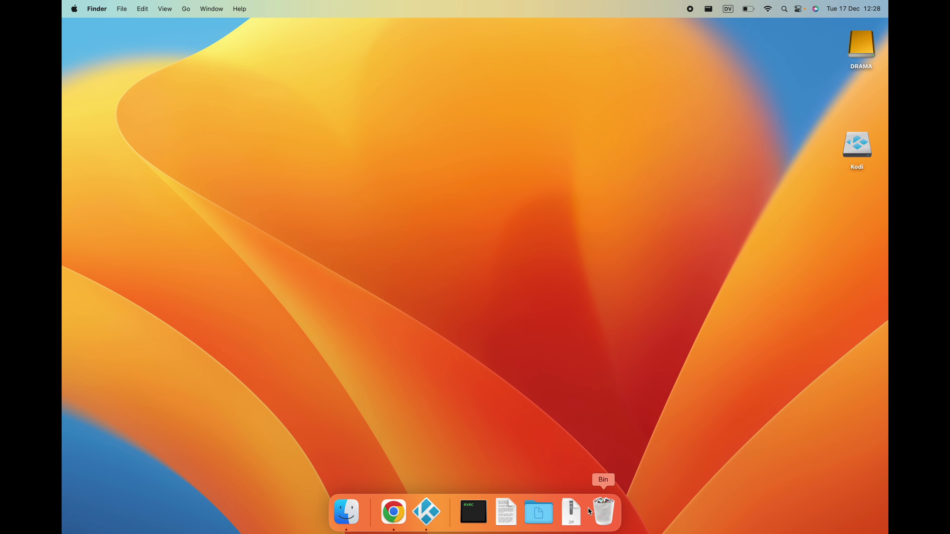
left_click(568, 511)
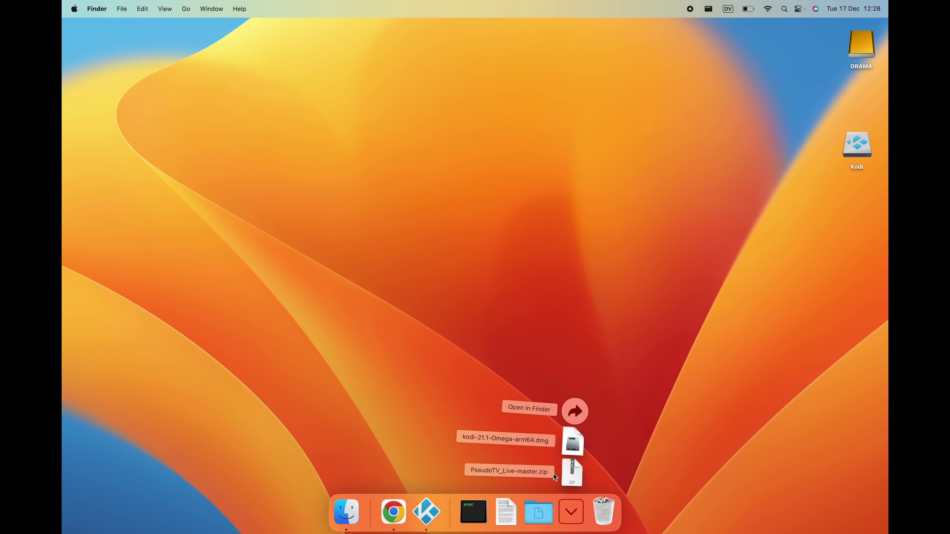
left_click(575, 474)
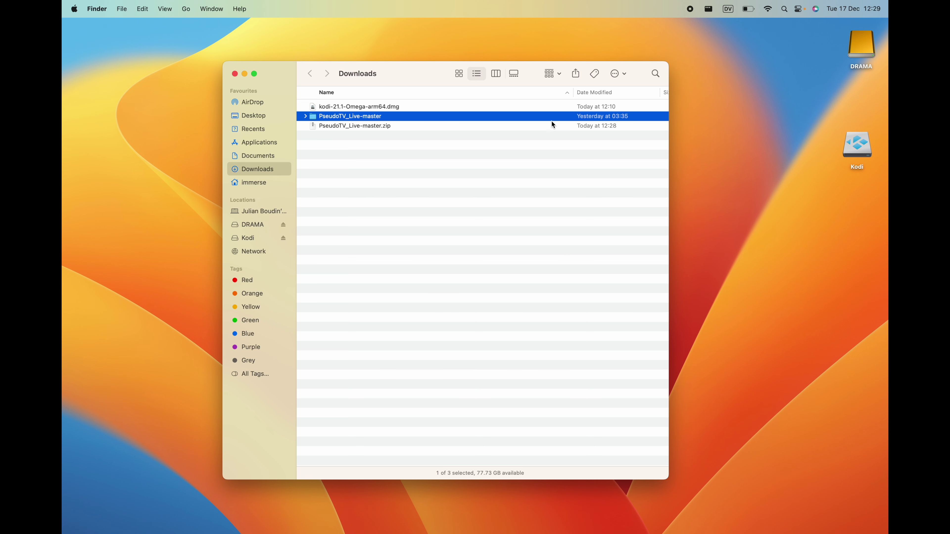
left_click_drag(313, 117, 355, 40)
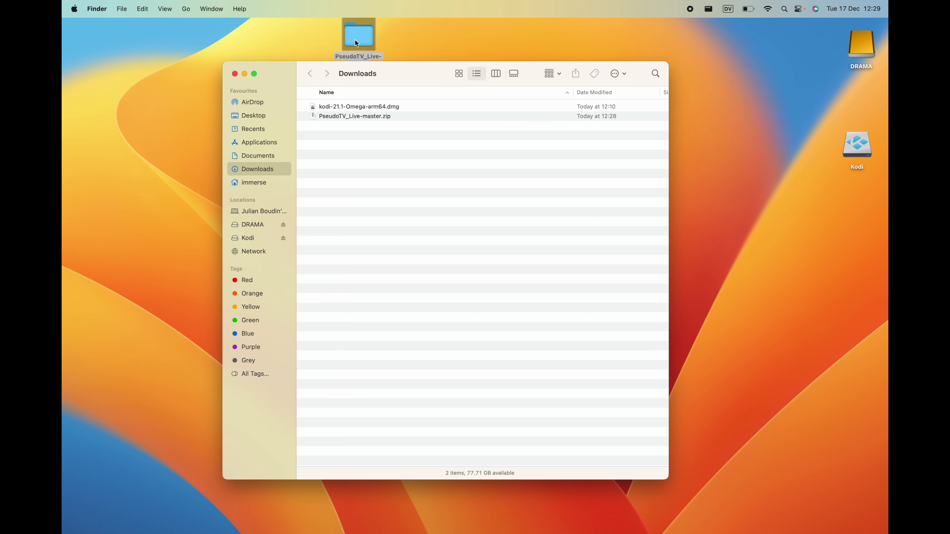
left_click(234, 73)
left_click_drag(369, 37, 857, 203)
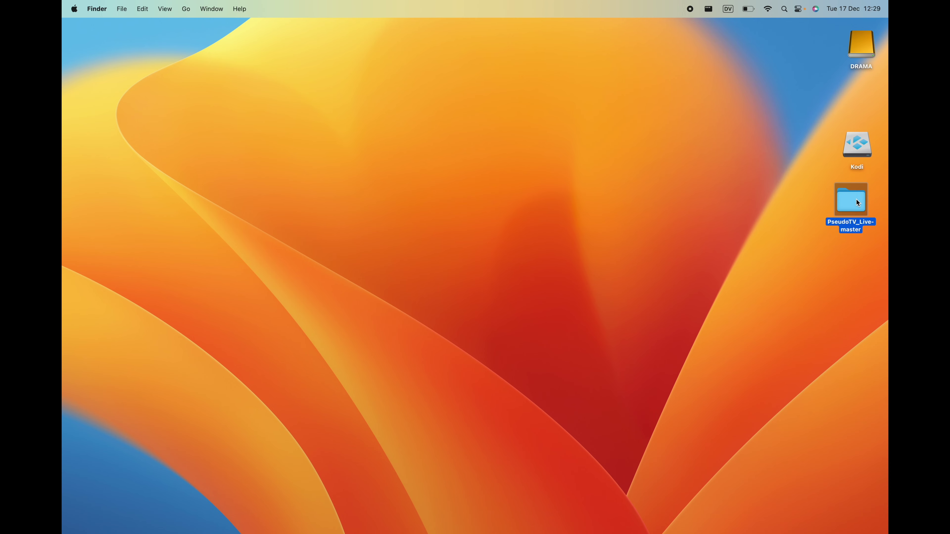
Open PseudoTV_Live-master > zips and look through the plugin.video.pseudotv.live zip files.
double_click(850, 204)
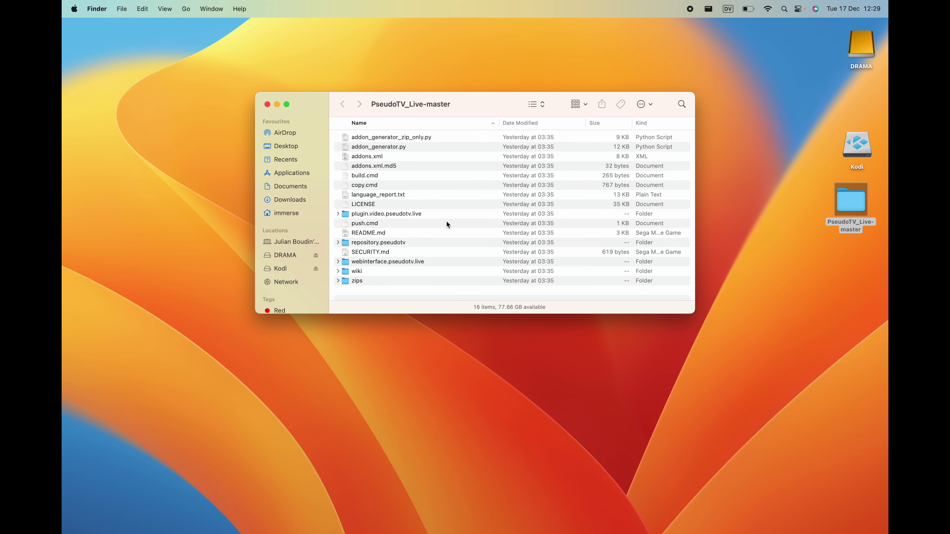
double_click(345, 282)
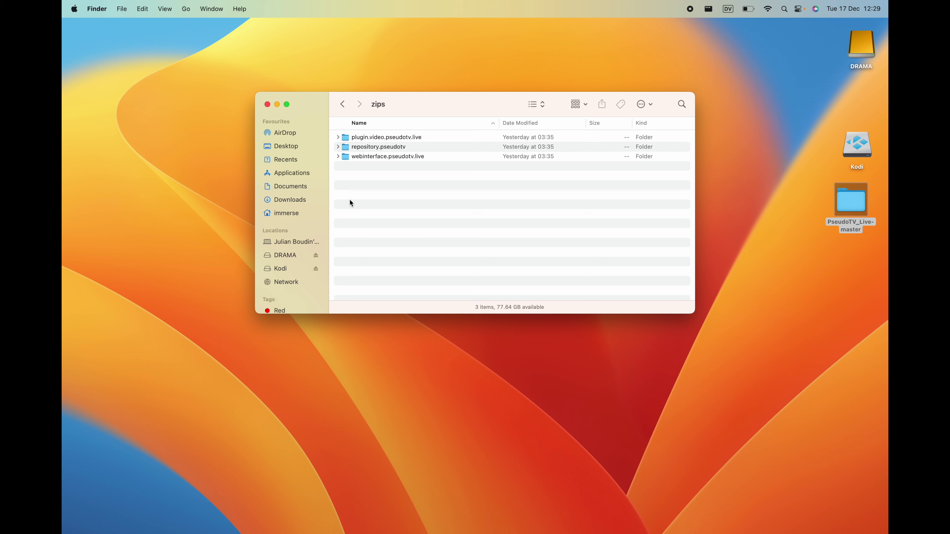
left_click(339, 139)
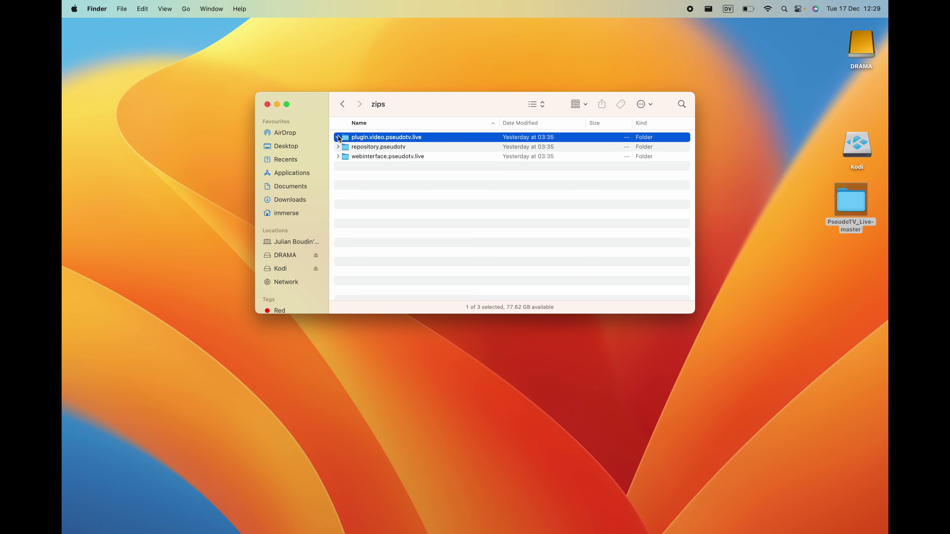
scroll(442, 194, "down", 5)
scroll(442, 194, "down", 4)
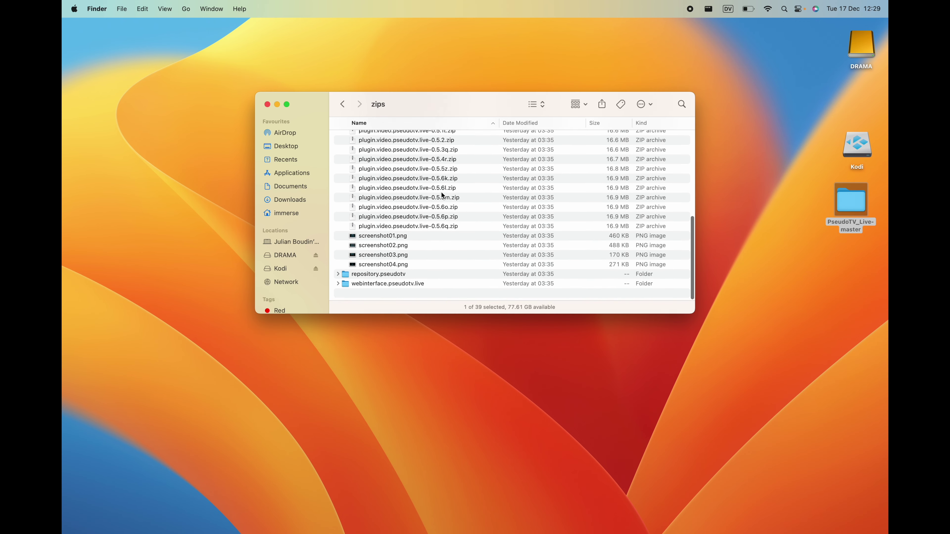
scroll(442, 195, "up", 8)
scroll(442, 195, "down", 8)
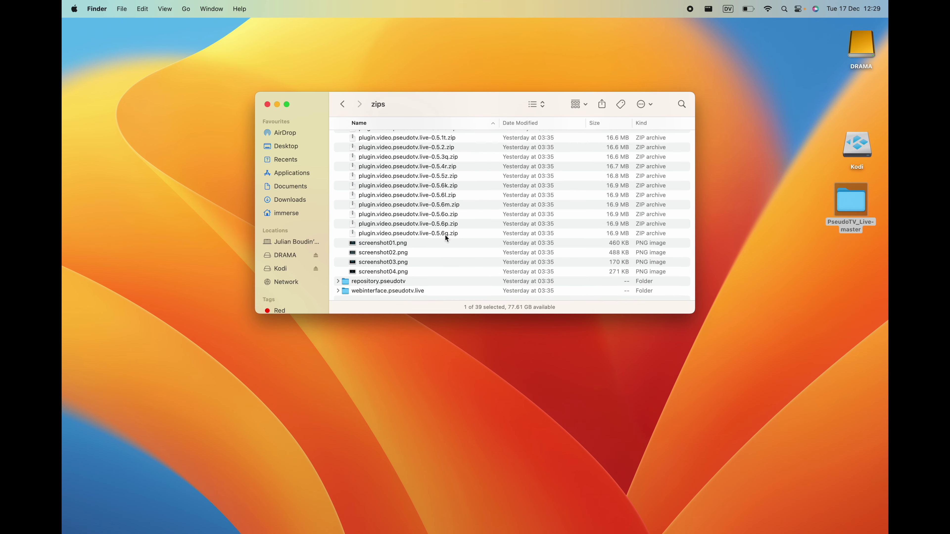
scroll(445, 236, "up", 8)
left_click(339, 137)
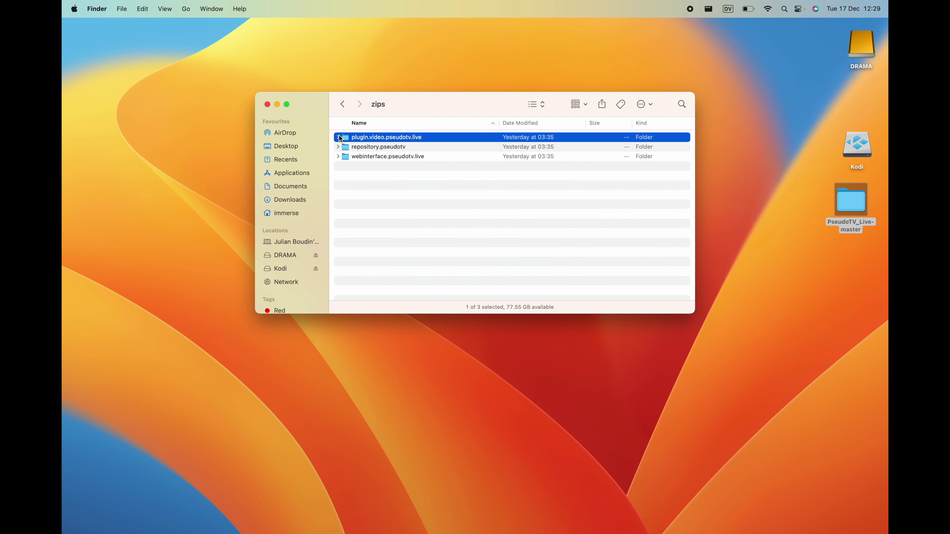
Check the repository.pseudotv folder's contents, then switch back to Kodi.
left_click(338, 148)
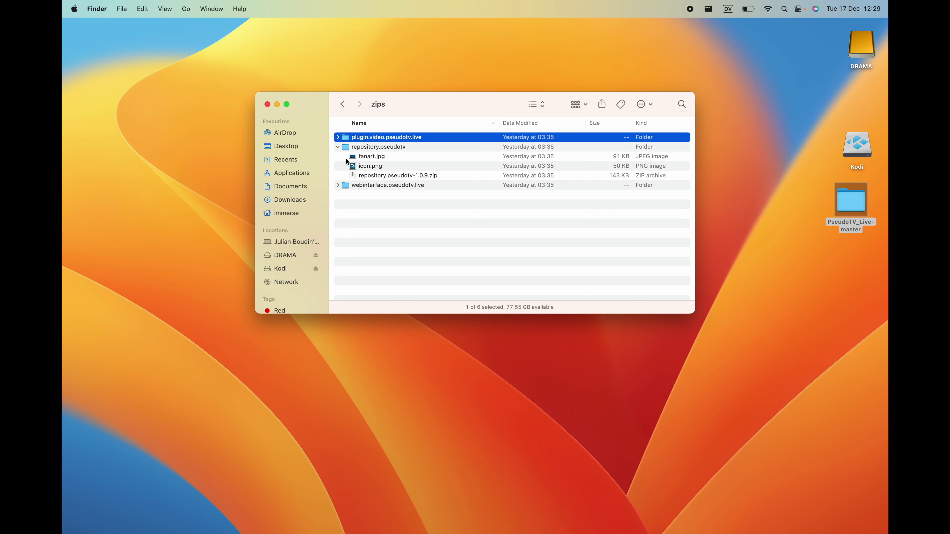
left_click(338, 146)
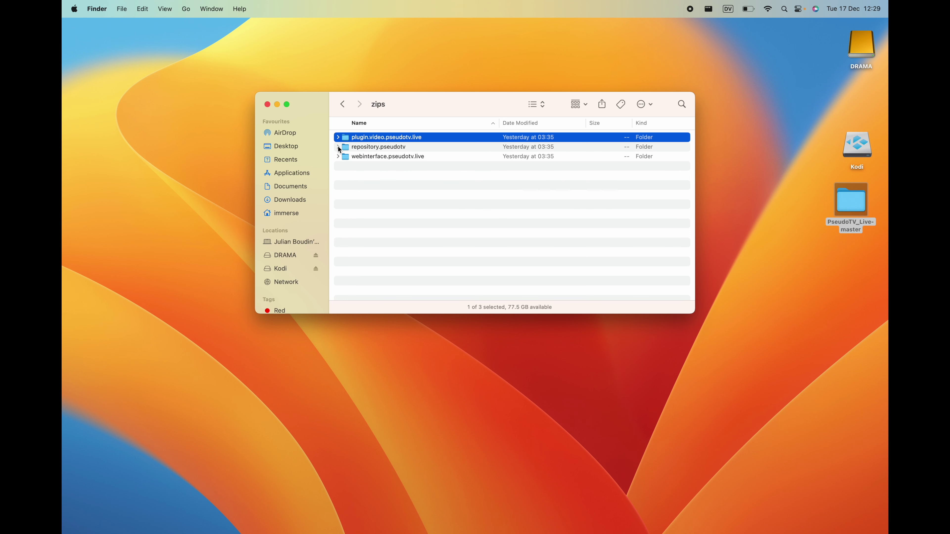
left_click(352, 184)
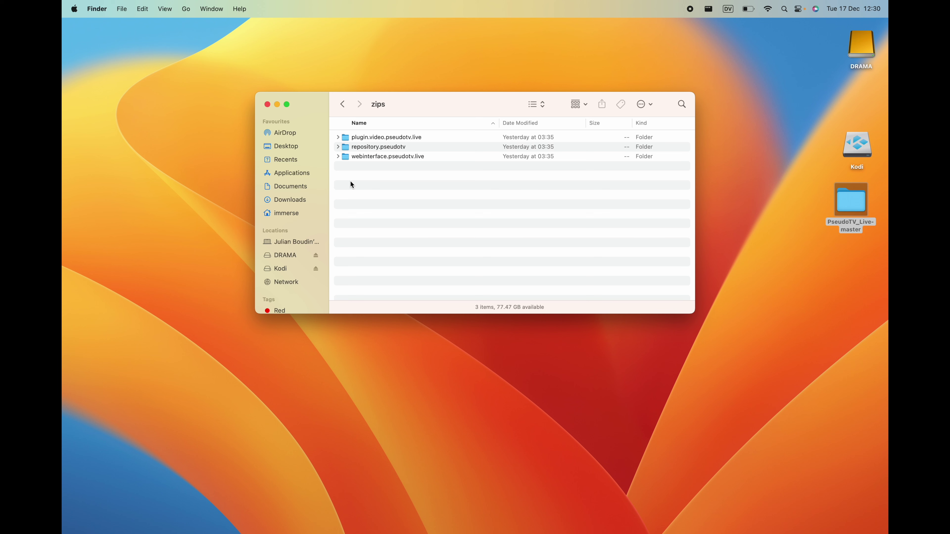
key("ctrl+Left")
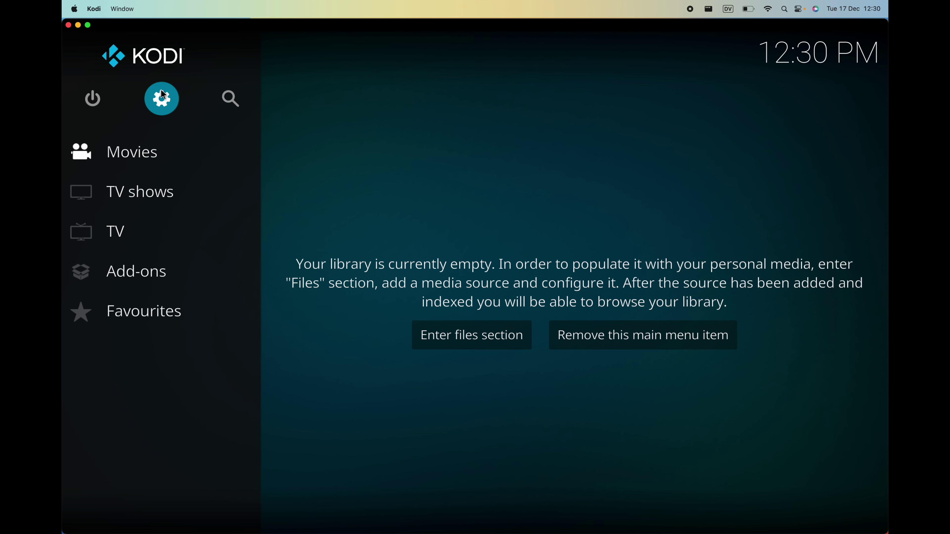
Try Settings > Add-ons > Install from zip file, which reports unknown sources are disabled.
left_click(156, 97)
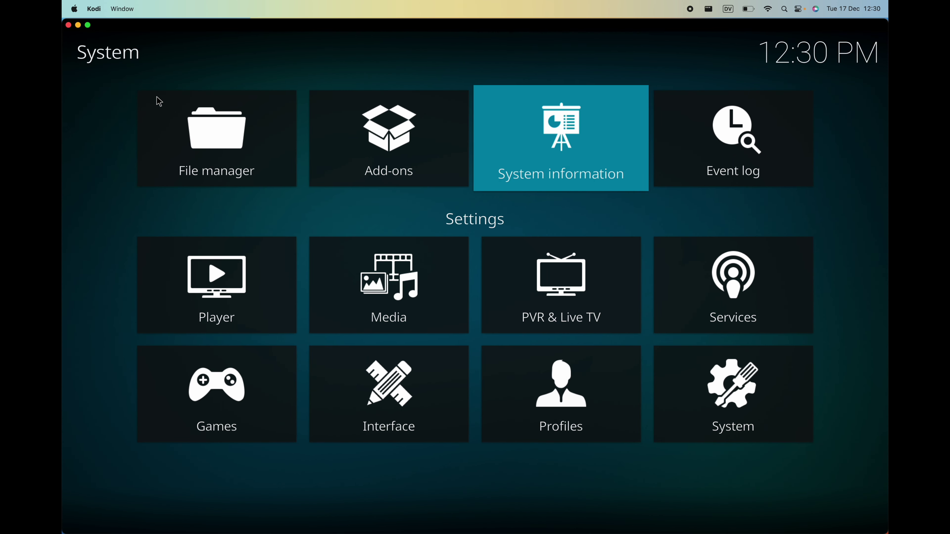
left_click(377, 144)
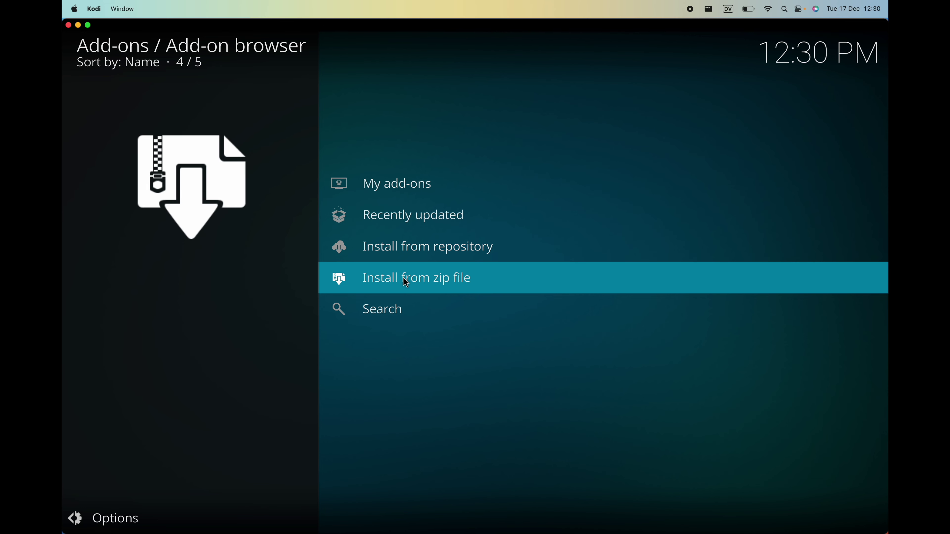
left_click(403, 278)
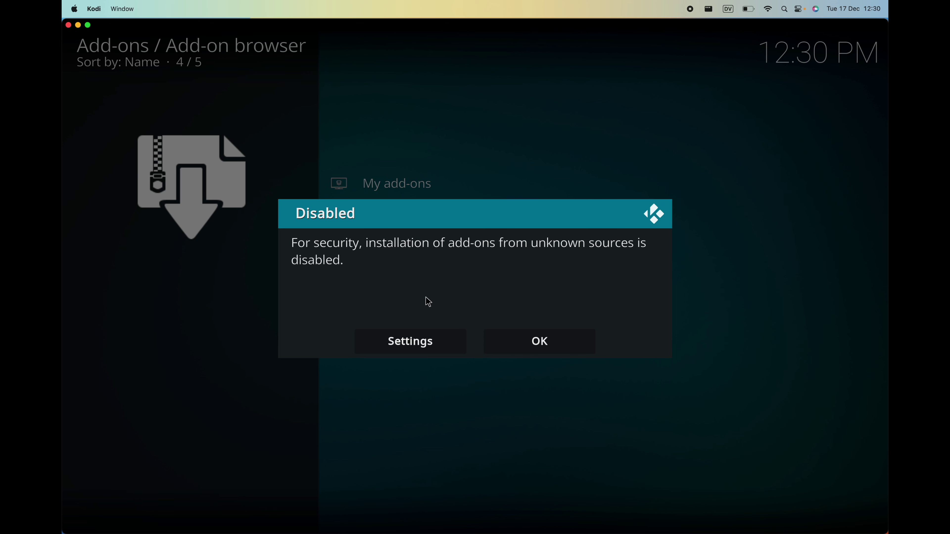
Turn on Unknown sources in the add-on settings and accept the warning.
left_click(447, 343)
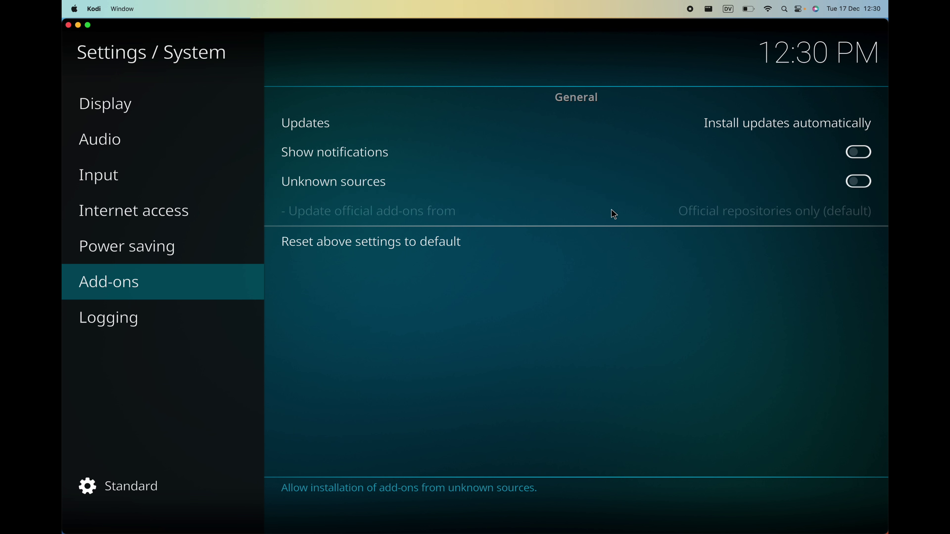
left_click(854, 182)
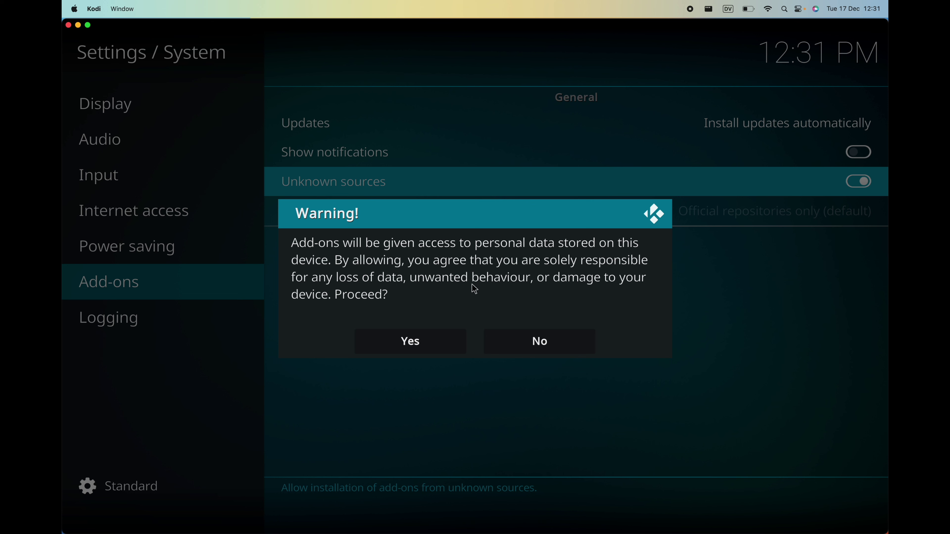
left_click(443, 336)
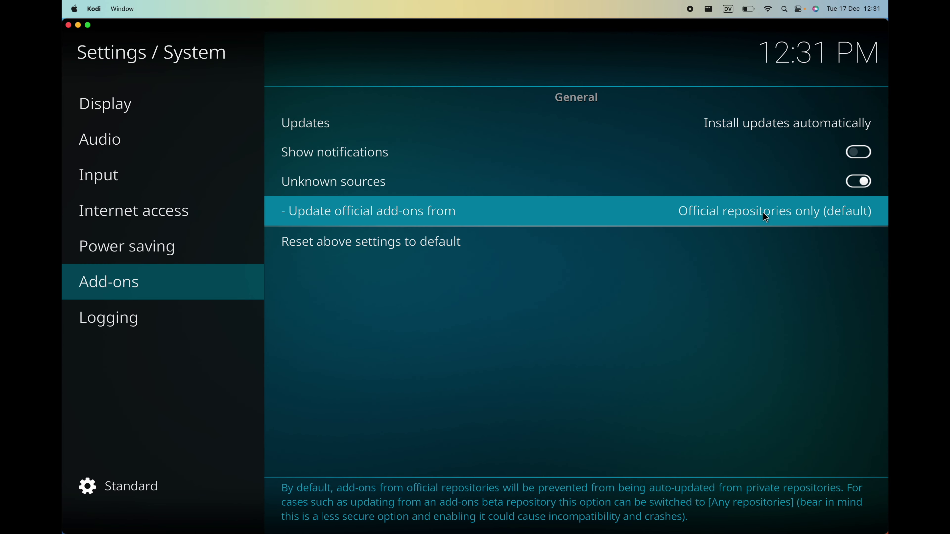
Set official add-ons to update from Any repositories and go back to the home screen.
left_click(763, 211)
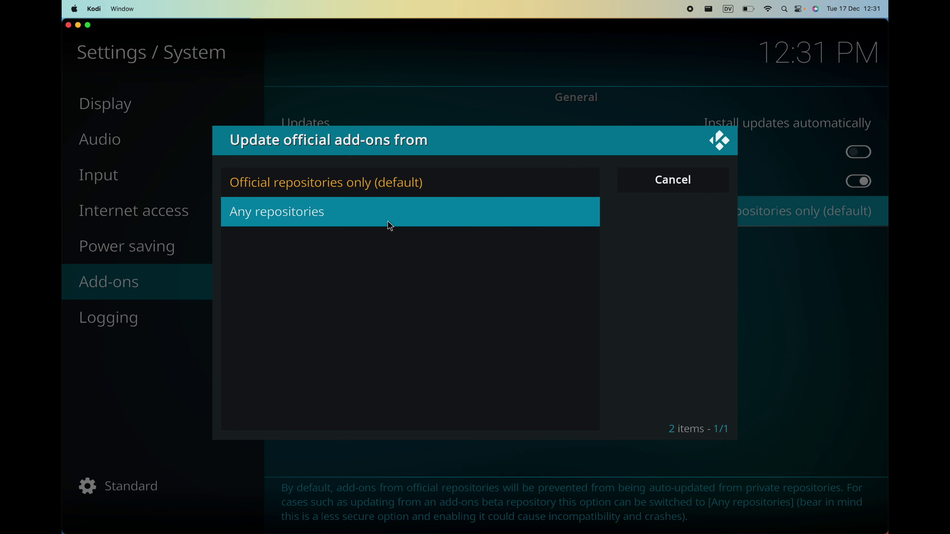
left_click(309, 213)
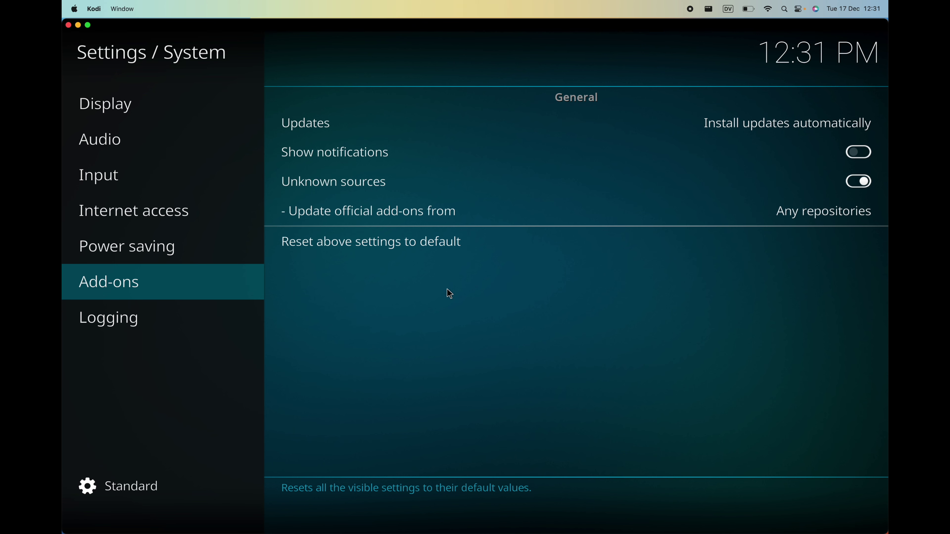
right_click(94, 61)
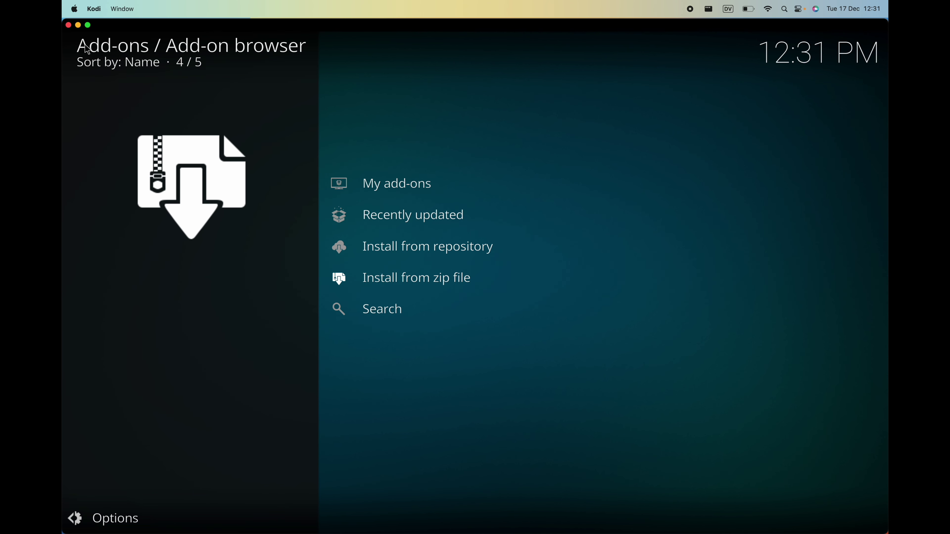
right_click(87, 48)
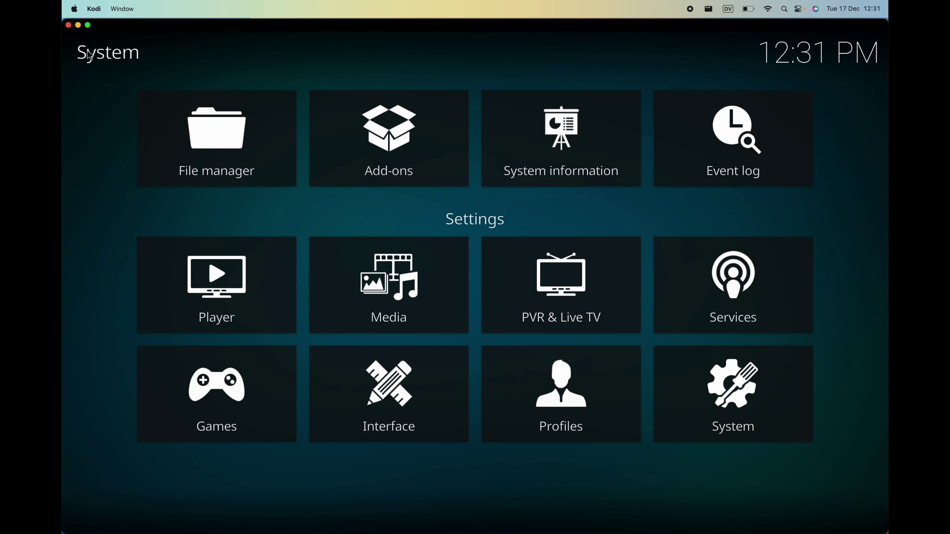
right_click(89, 53)
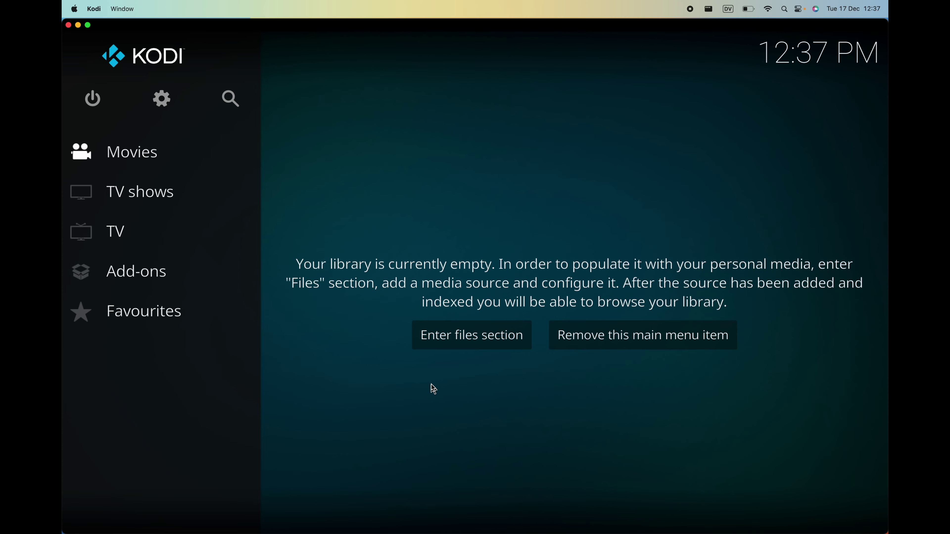
In the Finder zips window, drag repository.pseudotv-1.0.9.zip onto the desktop.
key("ctrl+Right")
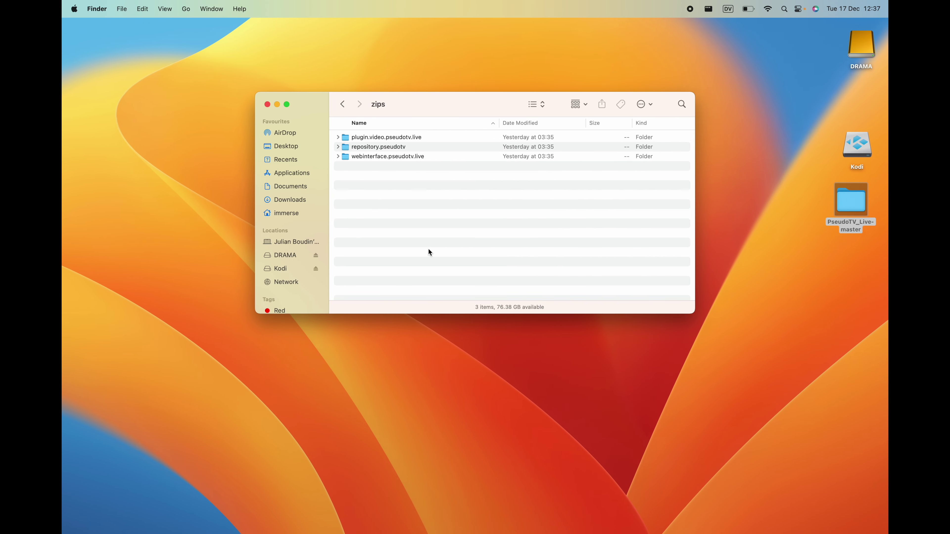
left_click(422, 366)
left_click(398, 233)
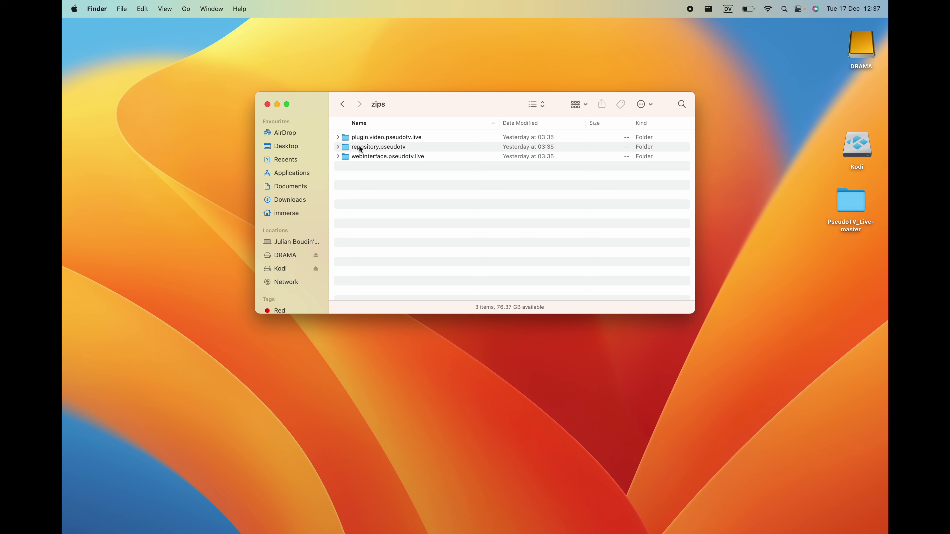
left_click(338, 147)
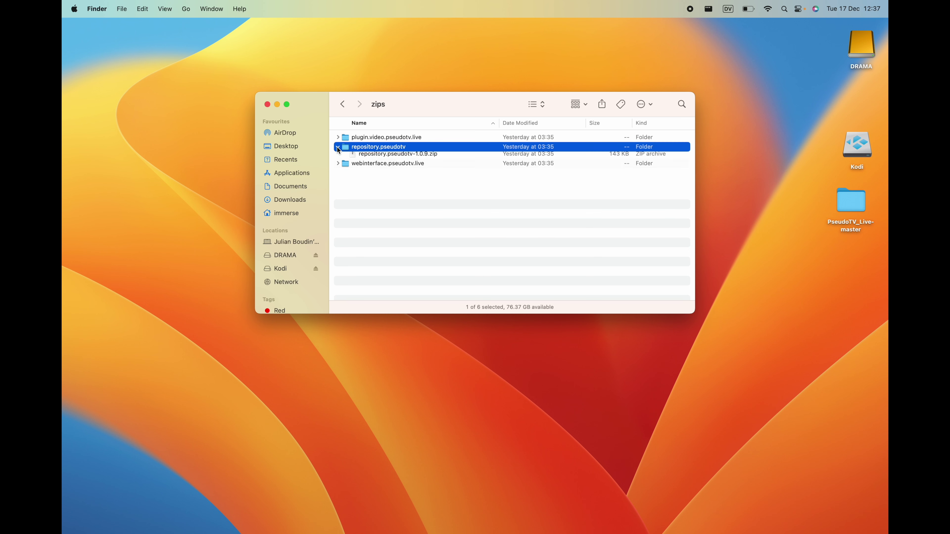
left_click(363, 177)
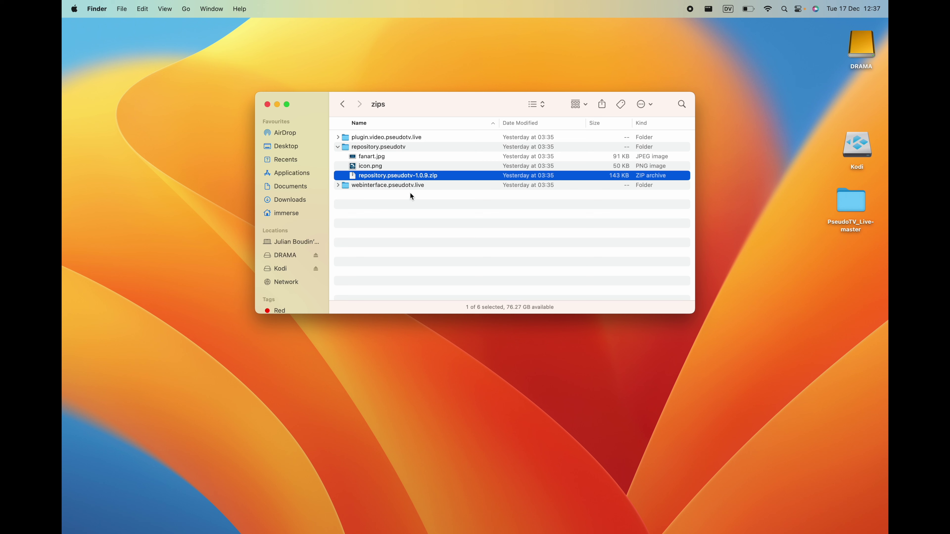
left_click_drag(395, 176, 833, 304)
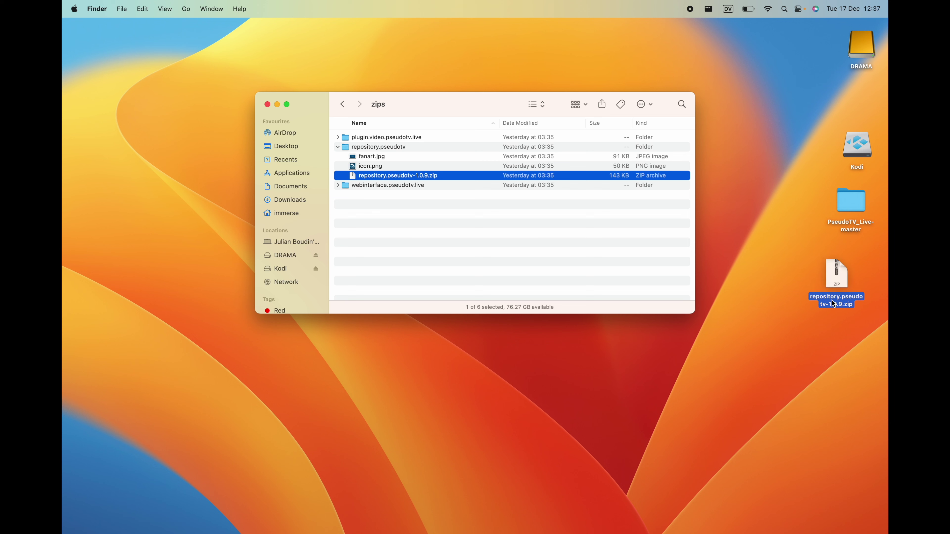
Drag plugin.video.pseudotv.live-0.5.6q.zip onto the desktop, then return to Kodi.
left_click(339, 140)
left_click(339, 138)
scroll(418, 191, "down", 10)
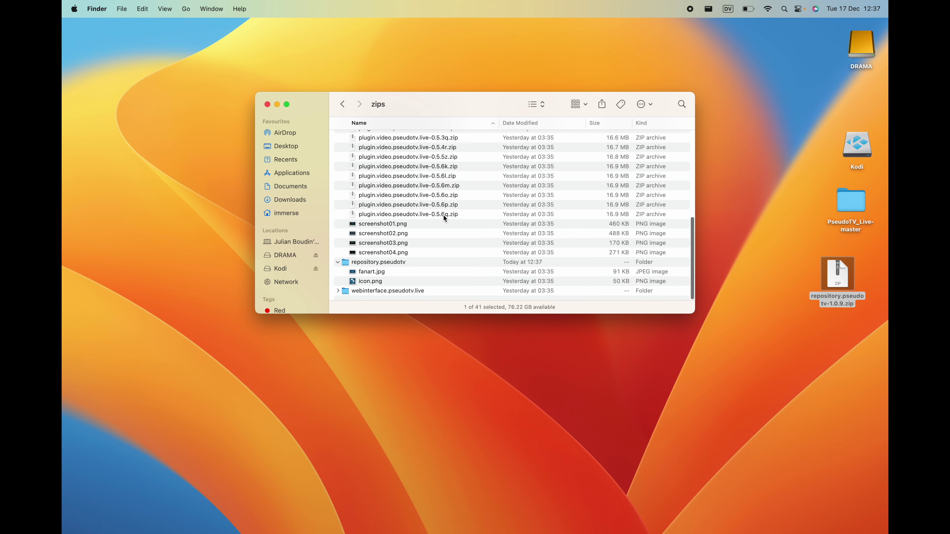
left_click_drag(425, 214, 789, 374)
left_click(736, 363)
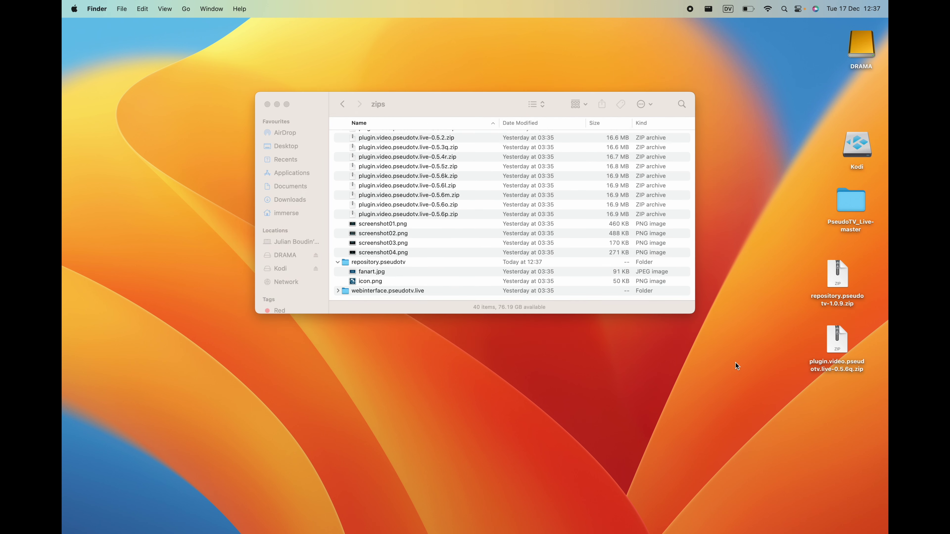
key("ctrl+Left")
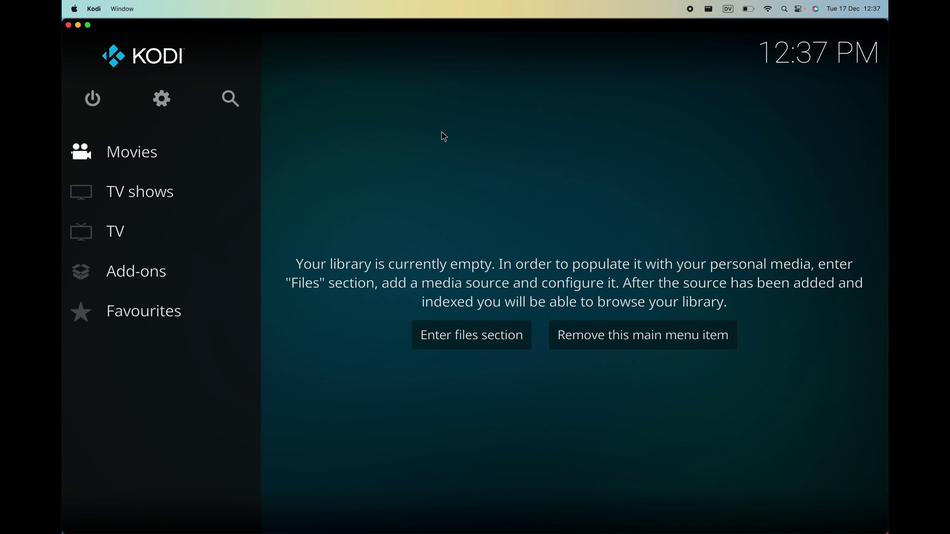
Install repository.pseudotv-1.0.9.zip from Desktop using Settings > Add-ons > Install from zip file.
left_click(159, 102)
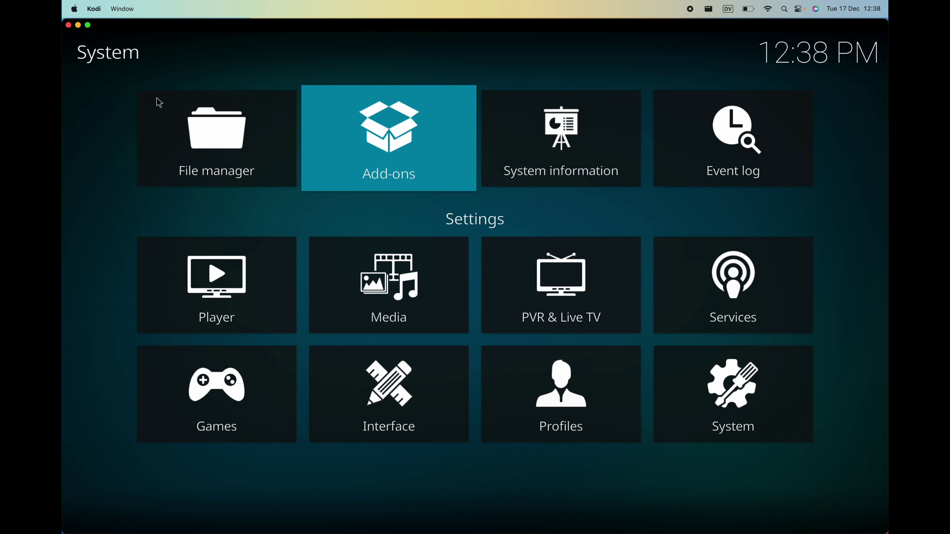
left_click(348, 118)
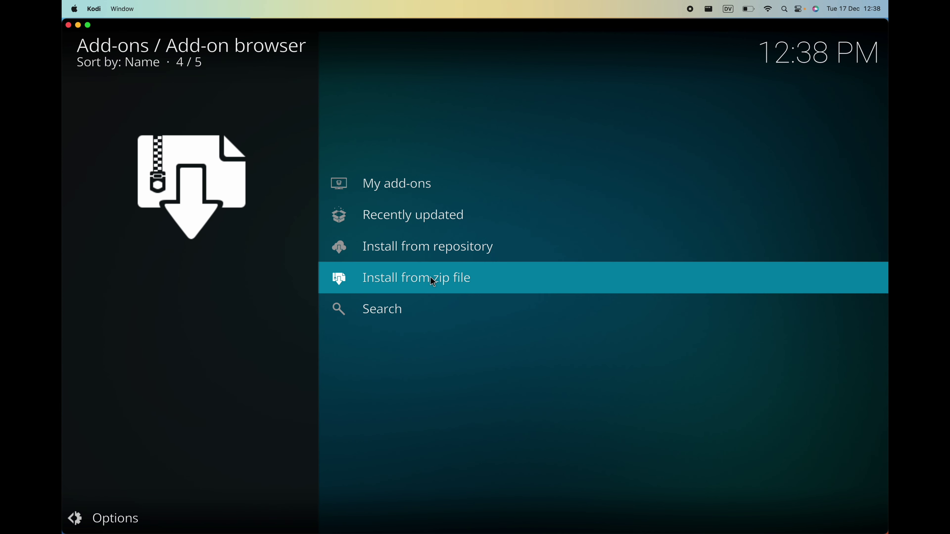
left_click(427, 281)
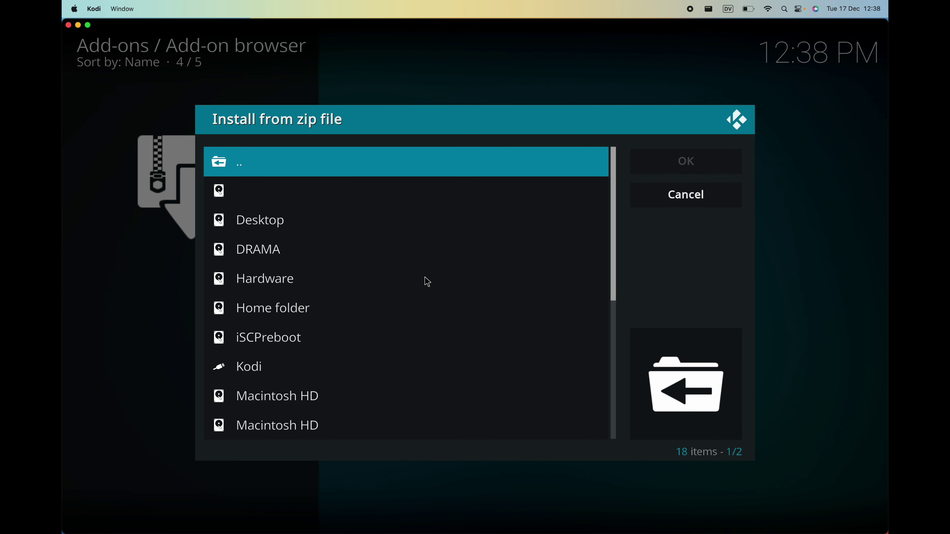
left_click(294, 225)
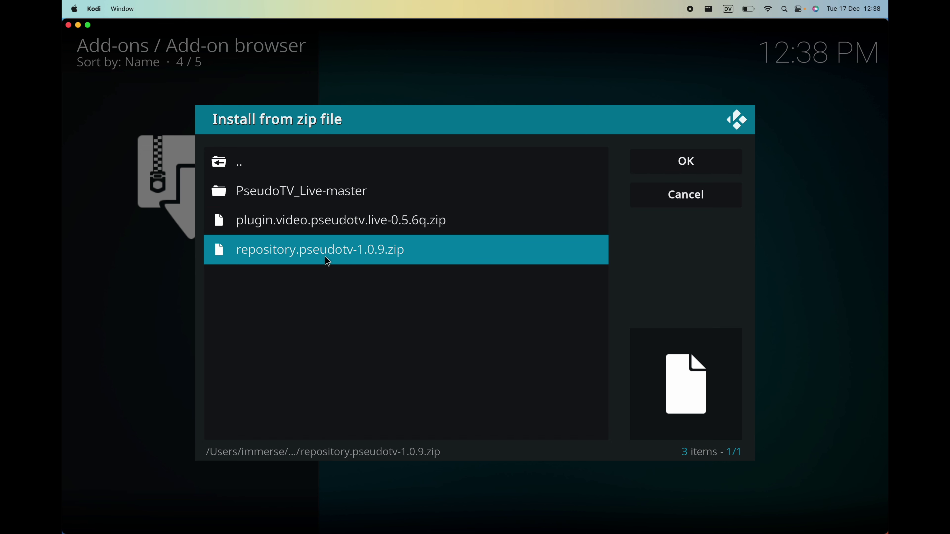
left_click(355, 249)
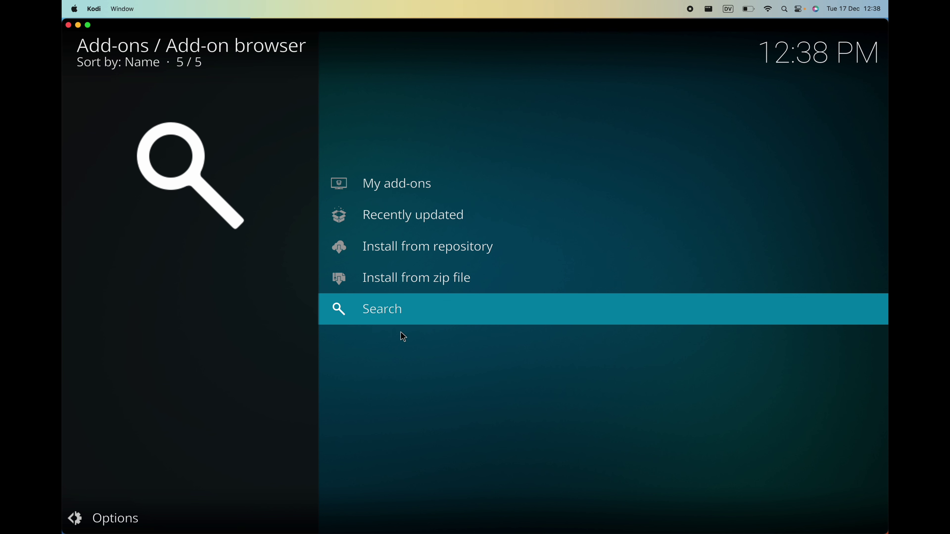
Install plugin.video.pseudotv.live-0.5.6q.zip from Desktop, then back out to the System menu.
left_click(411, 279)
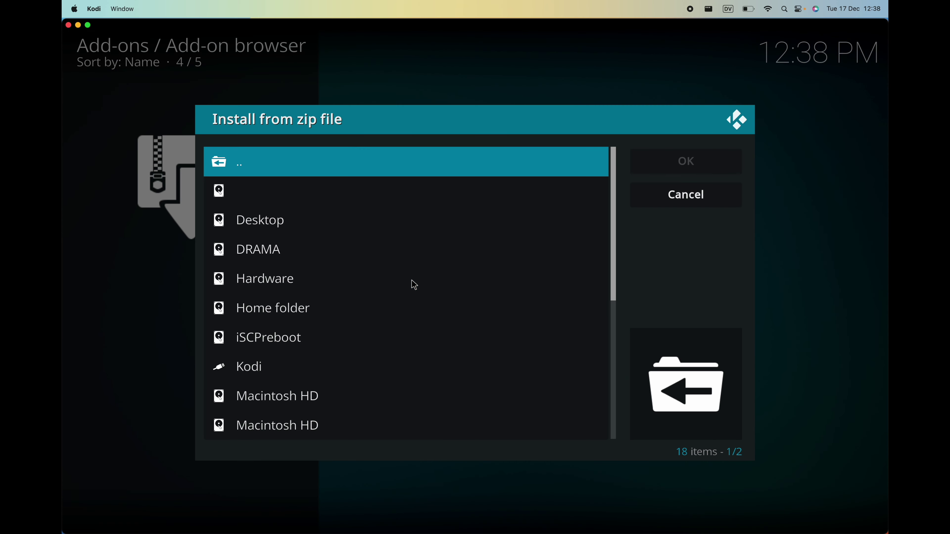
left_click(314, 224)
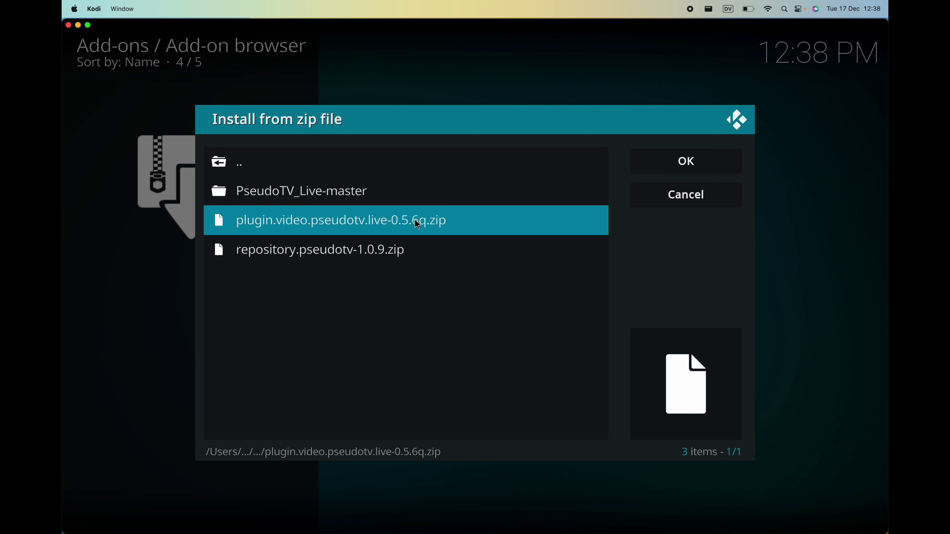
left_click(393, 222)
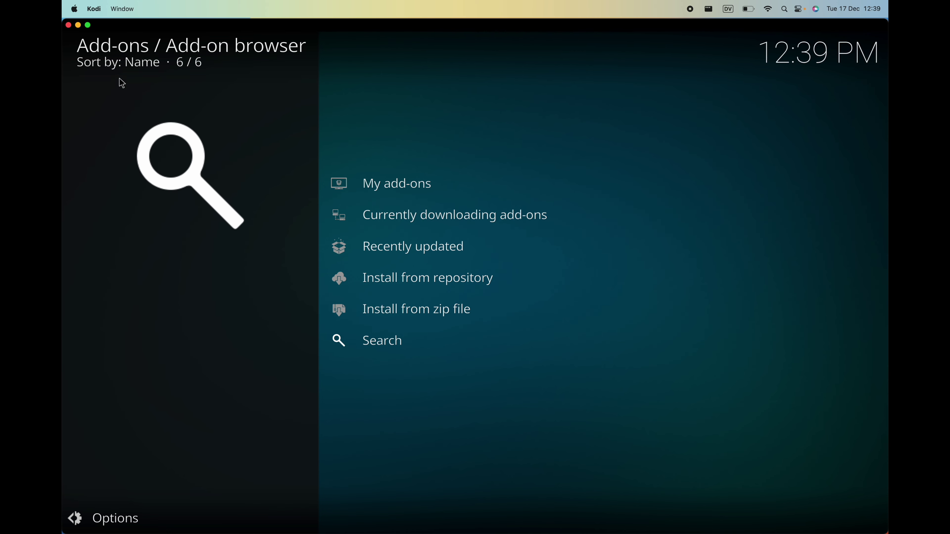
key("Escape")
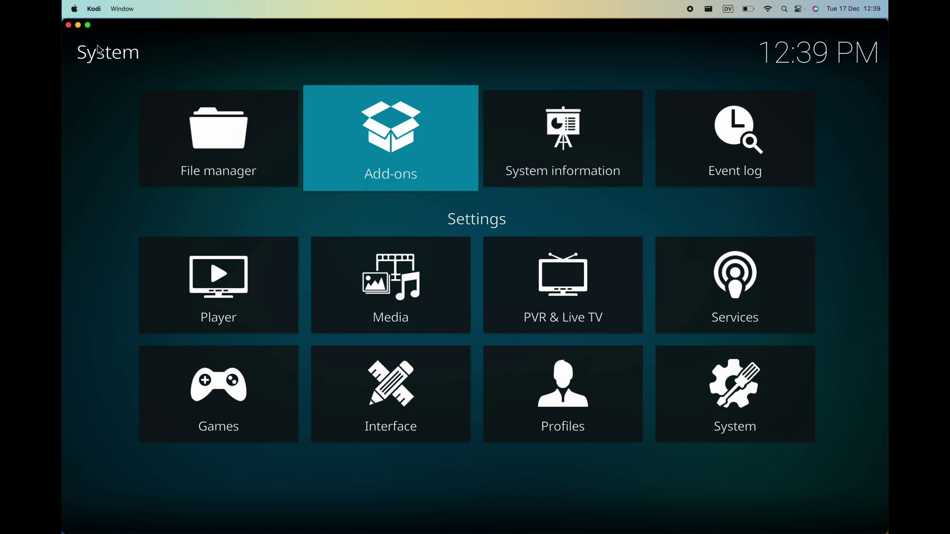
Return home, launch PseudoTV Live and acknowledge the warning to change the default 'Kodi' device name.
key("Escape")
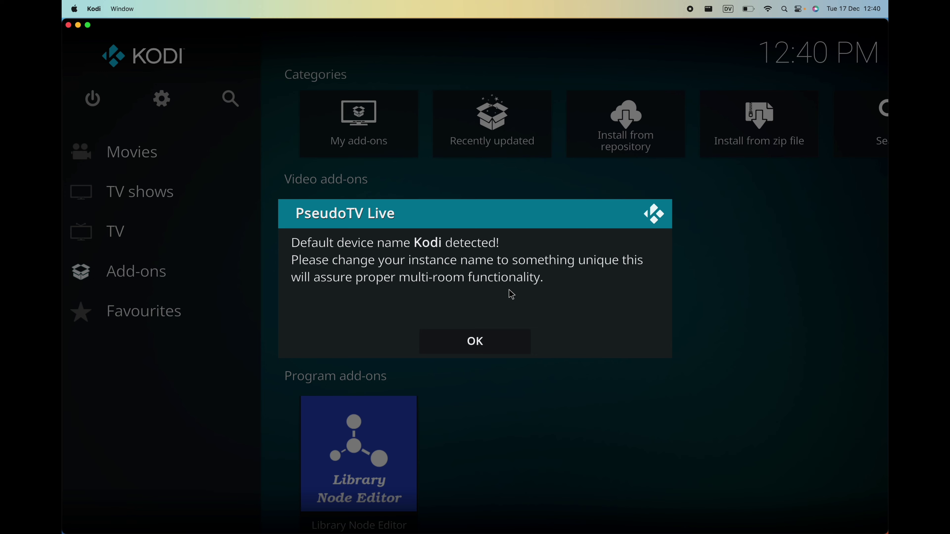
left_click(505, 345)
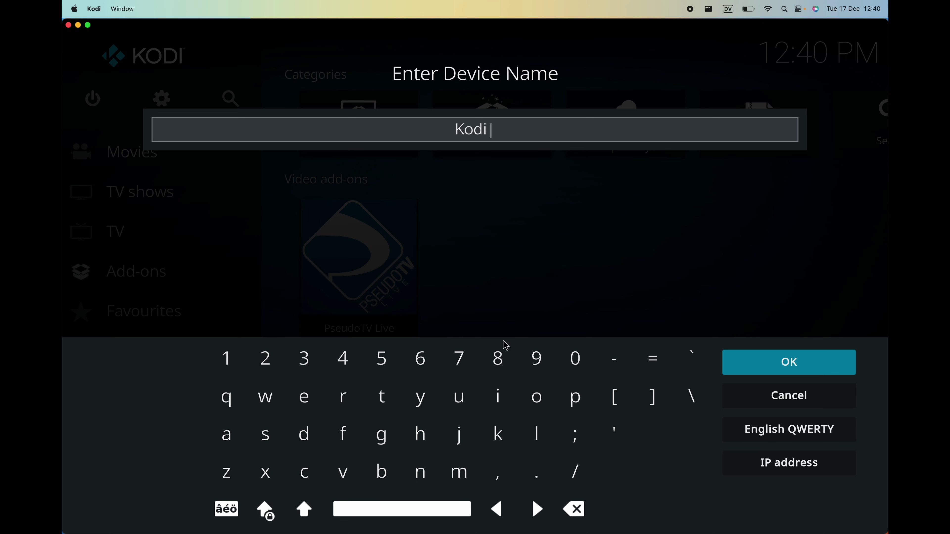
Replace the default device name Kodi with HomeTV.
left_click(774, 396)
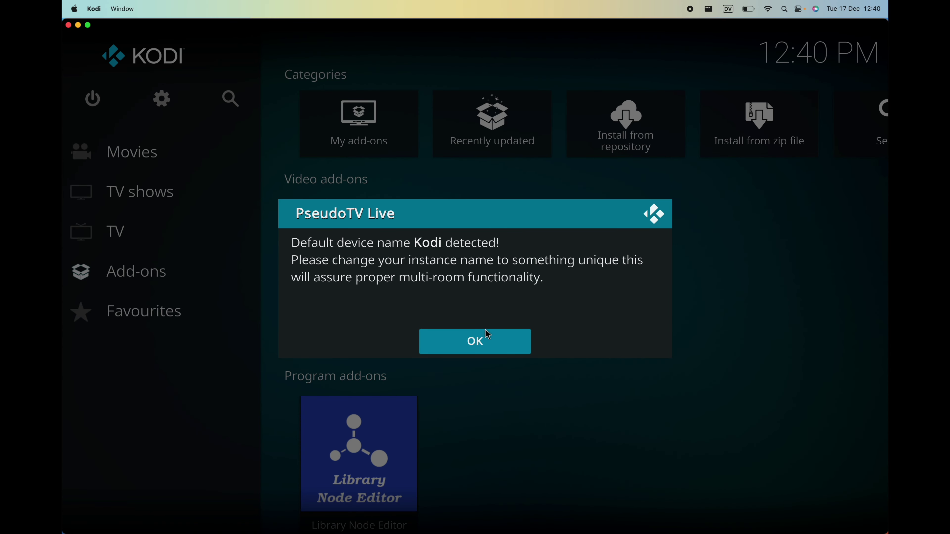
left_click(485, 333)
key("BackSpace")
key("BackSpace")
key("BackSpace")
key("BackSpace")
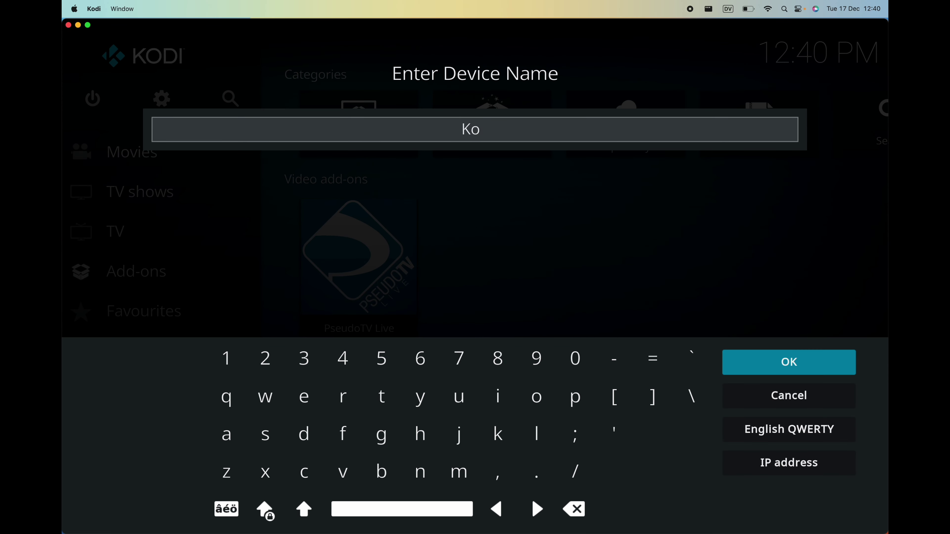
type("HomeTV")
key("Return")
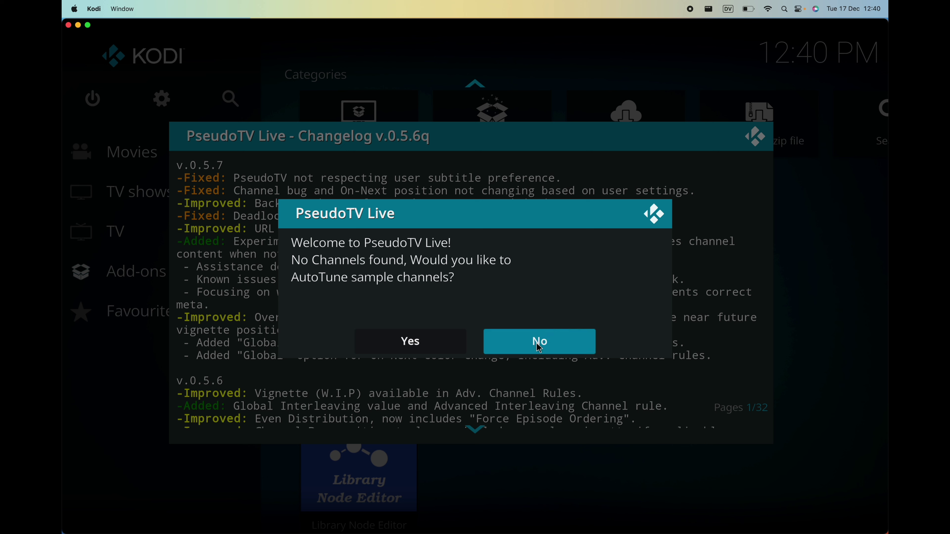
Decline AutoTune, close the v0.5.6q changelog, and dismiss the welcome QR code notice.
left_click(527, 346)
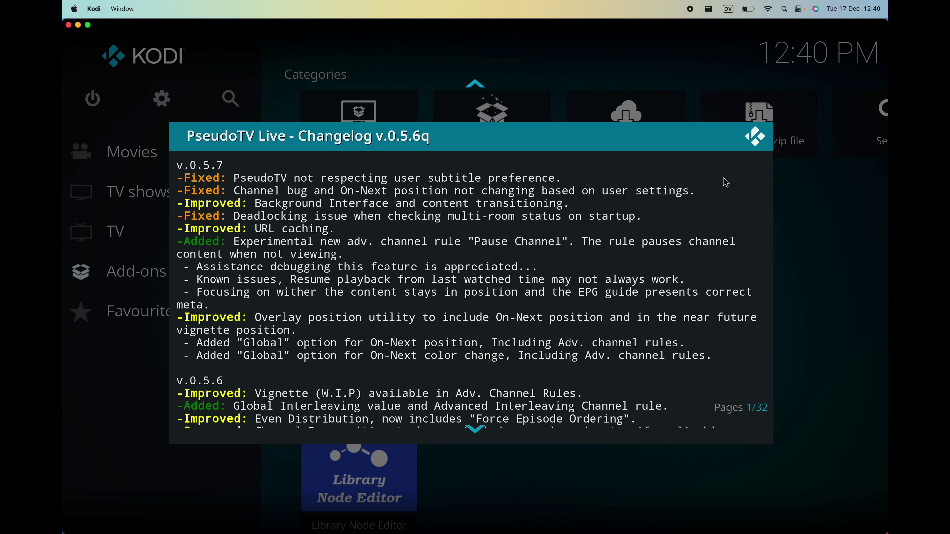
left_click(754, 137)
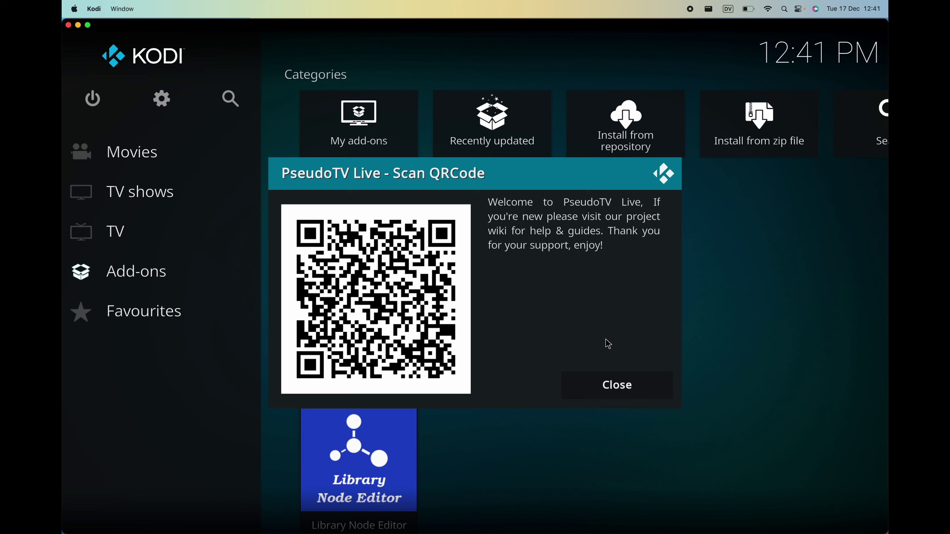
left_click(649, 386)
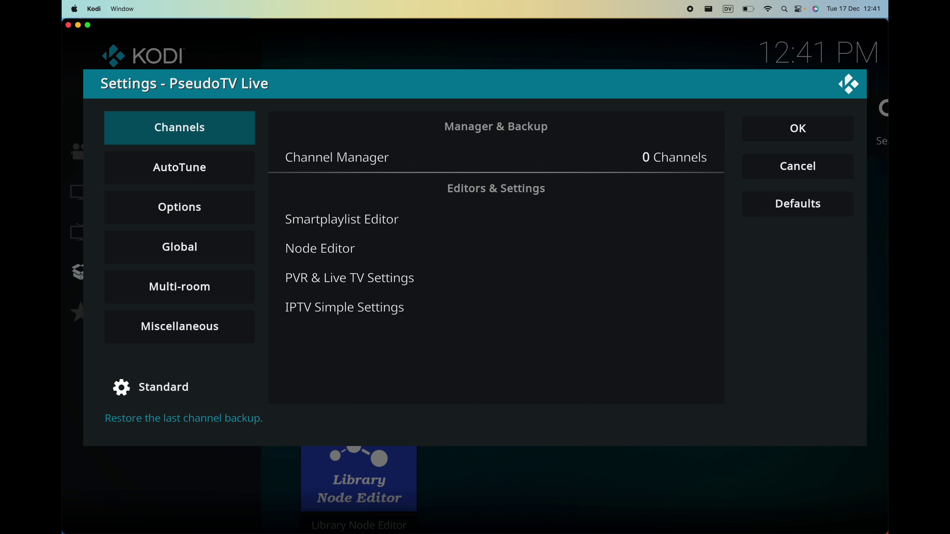
Close the Settings - PseudoTV Live window.
left_click(847, 85)
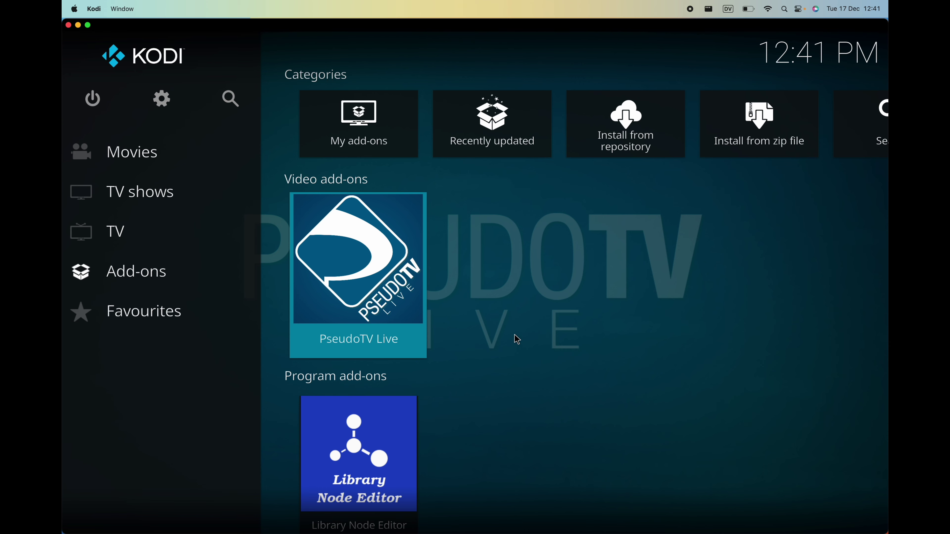
Go to Settings > Services and select the Control section.
left_click(162, 100)
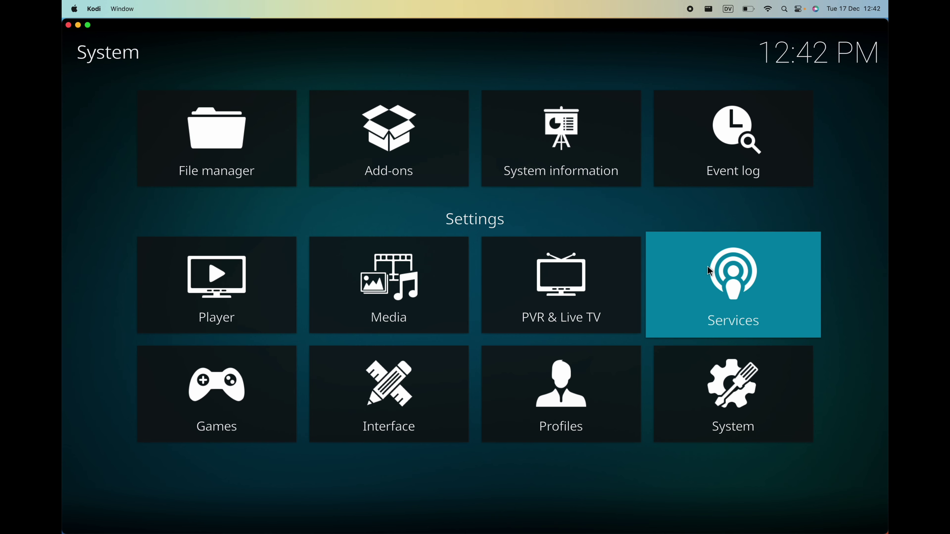
left_click(707, 266)
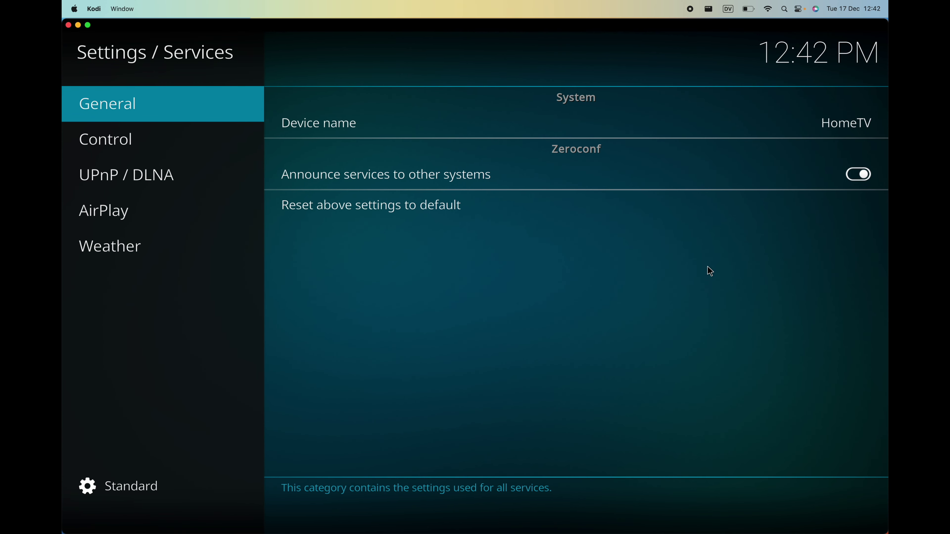
left_click(157, 153)
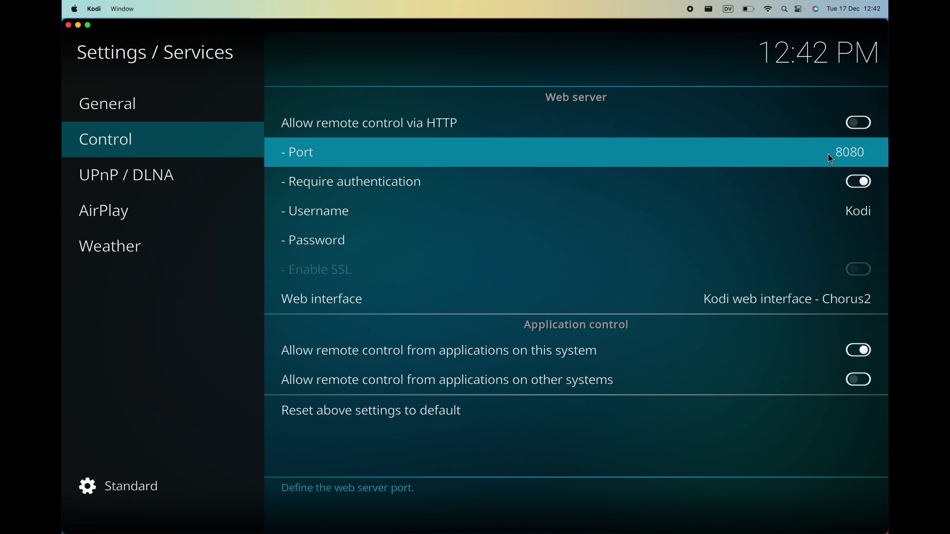
Change the web server port to 1234 and its username to HomeTV.
key("BackSpace")
key("BackSpace")
key("BackSpace")
key("BackSpace")
type("1234")
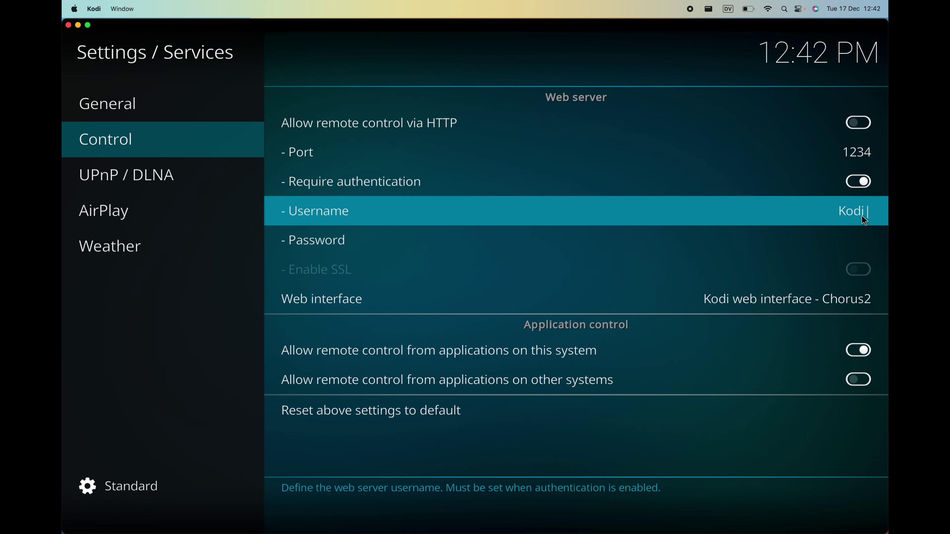
left_click(864, 221)
key("BackSpace")
key("BackSpace")
key("BackSpace")
key("BackSpace")
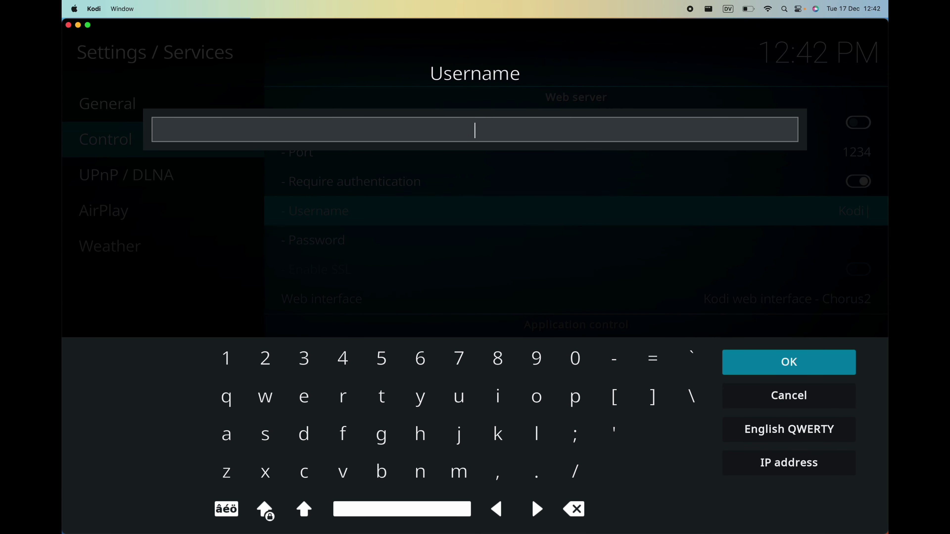
type("HomeTV")
key("Return")
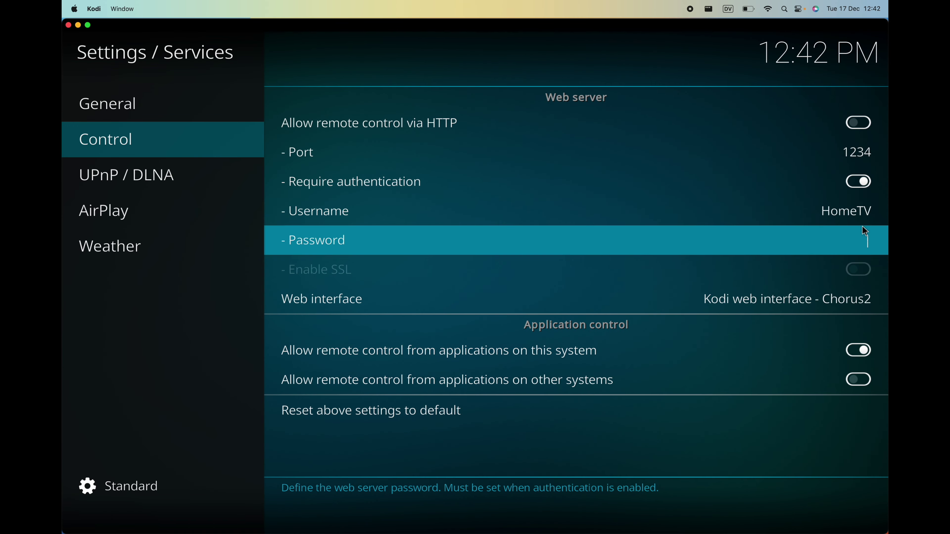
Enter and verify a new web server password.
left_click(862, 237)
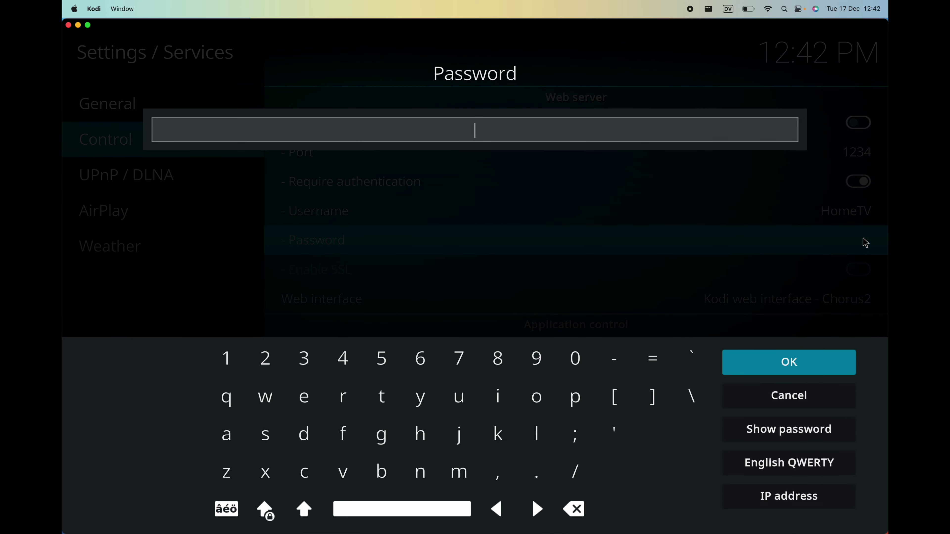
type("*****")
key("BackSpace")
key("BackSpace")
key("BackSpace")
key("BackSpace")
key("BackSpace")
type("*****")
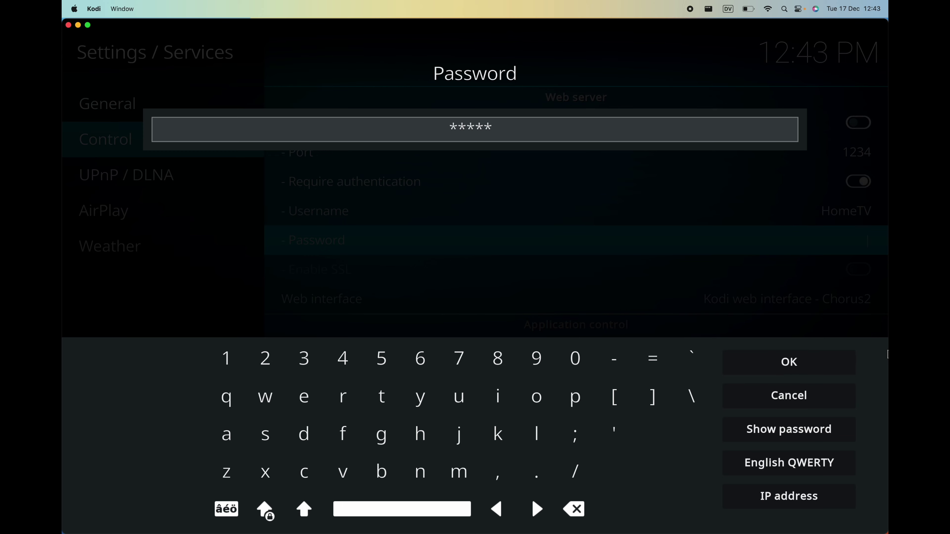
left_click(825, 440)
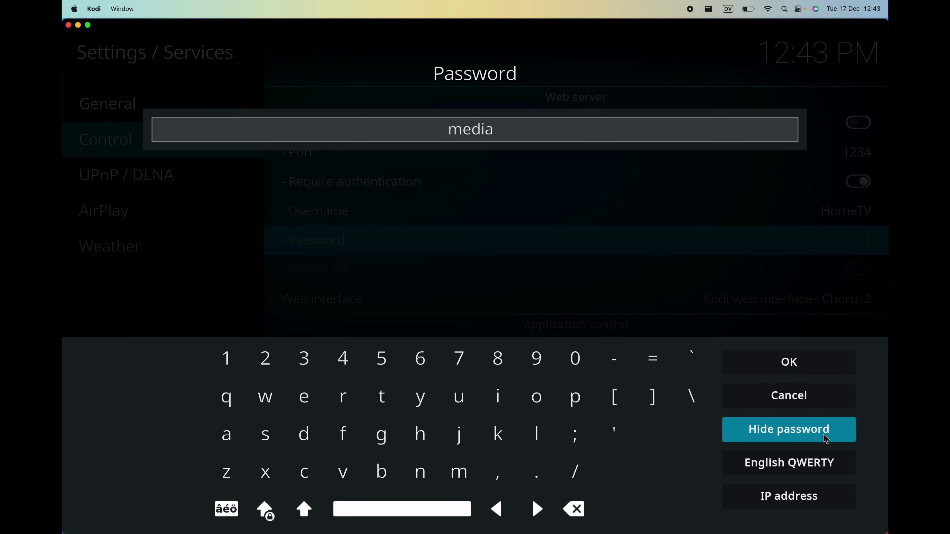
left_click(808, 372)
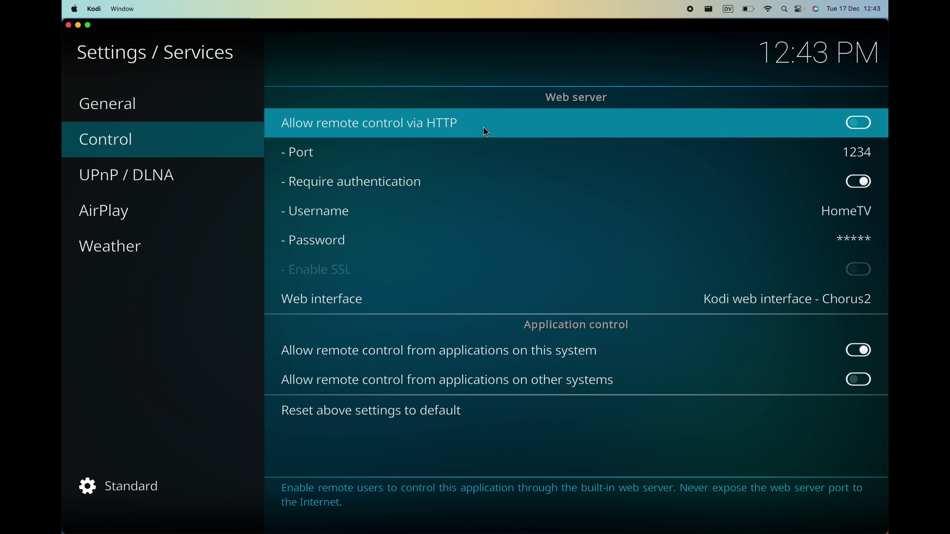
Enable remote control via HTTP, then return Home and switch to the Finder desktop.
left_click(856, 125)
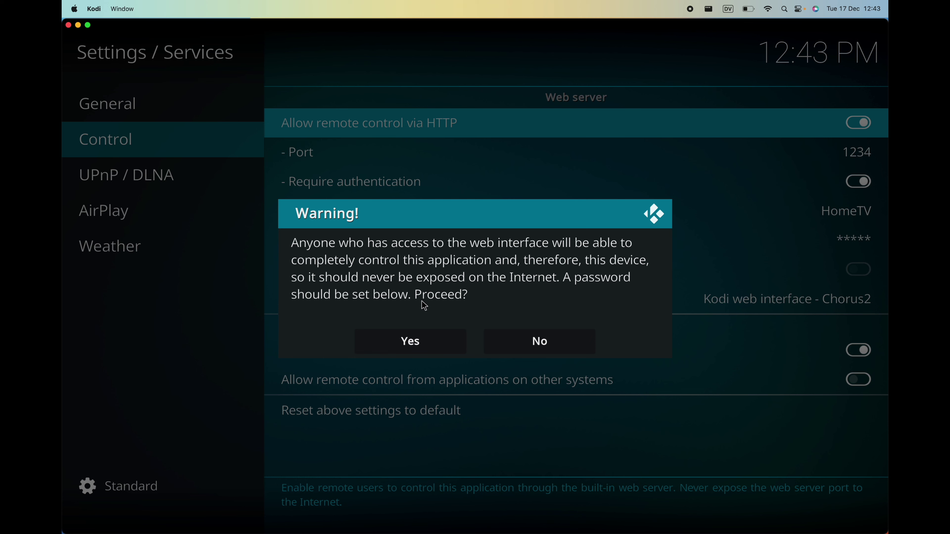
left_click(447, 332)
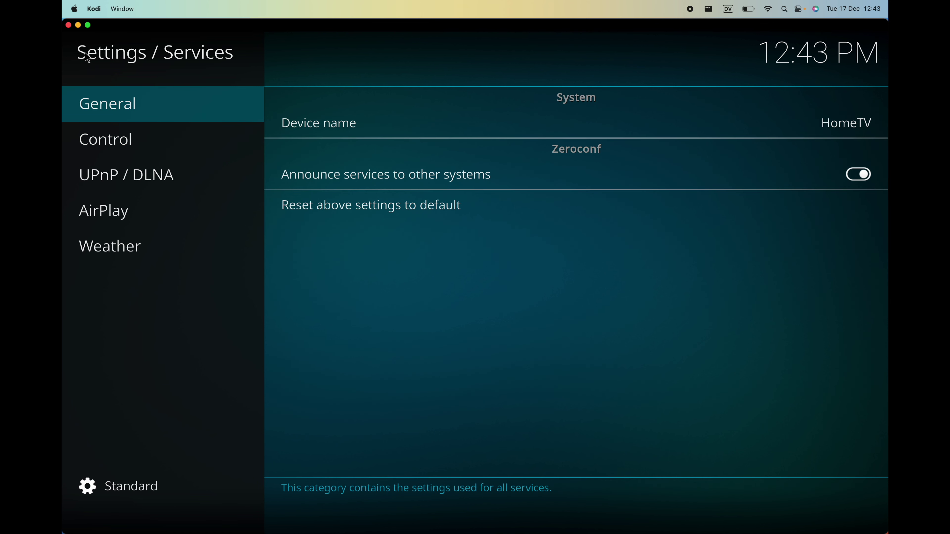
key("Escape")
key("Escape")
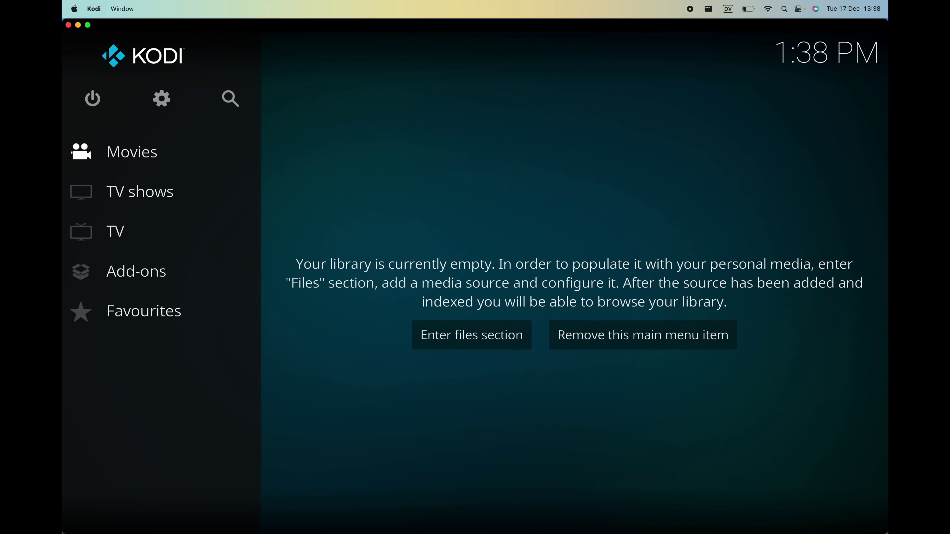
key("ctrl+Right")
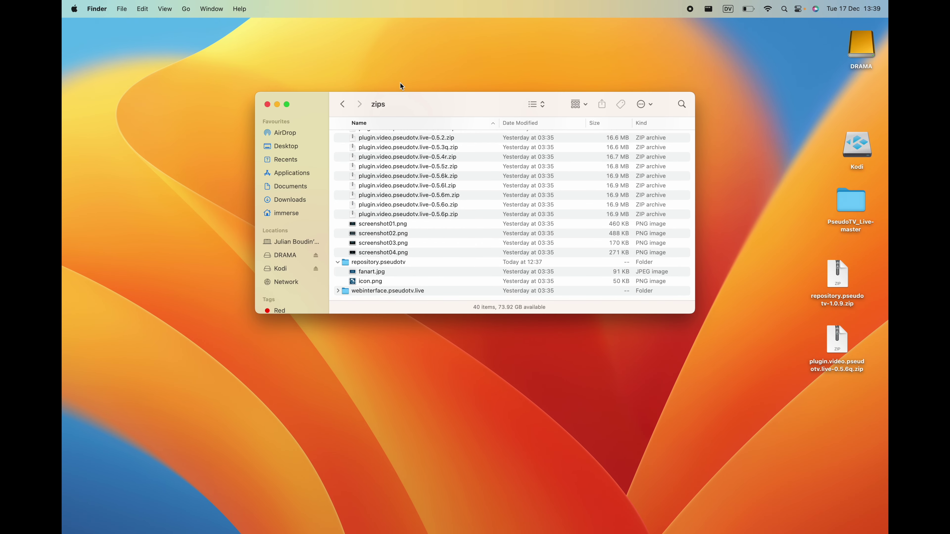
Open the DRAMA drive's _DRAMA > SLICE OF LIFE folder in Finder.
left_click(476, 57)
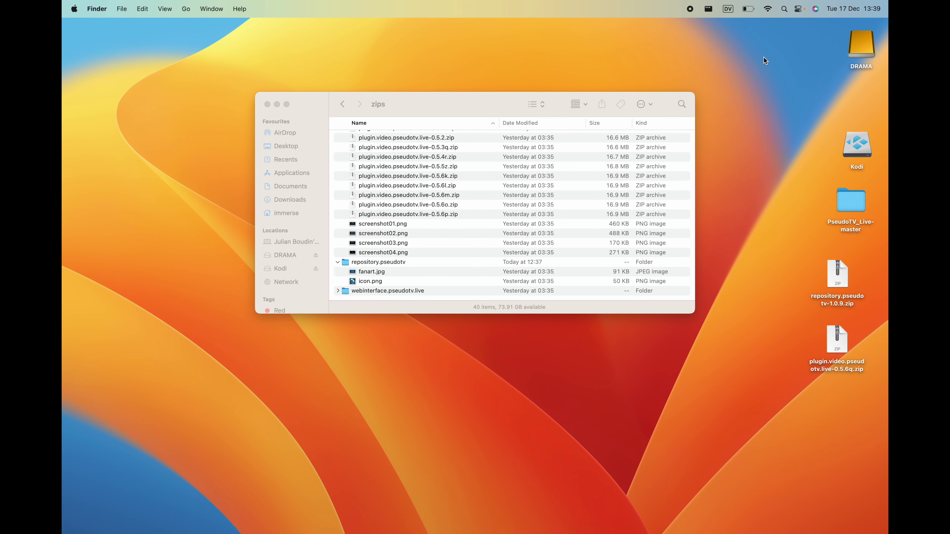
double_click(862, 41)
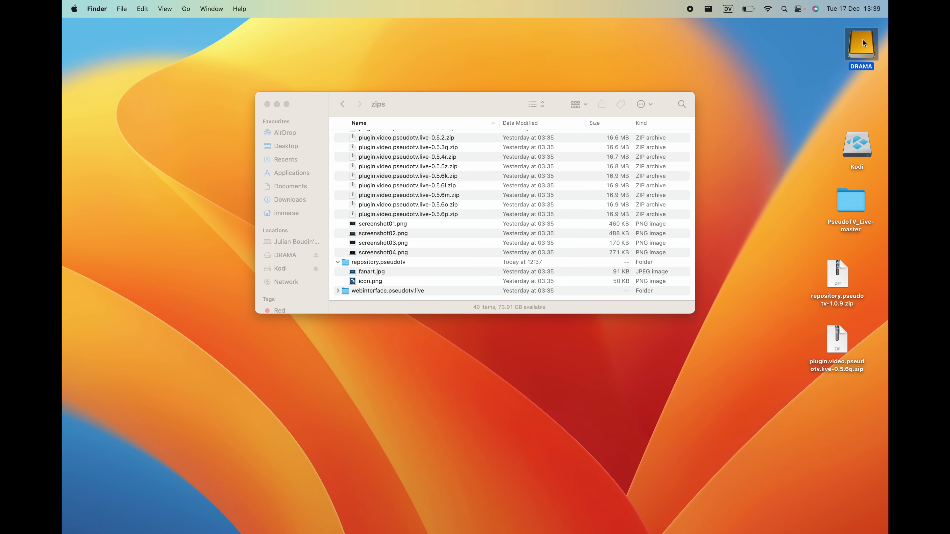
left_click_drag(477, 112, 452, 70)
left_click(358, 120)
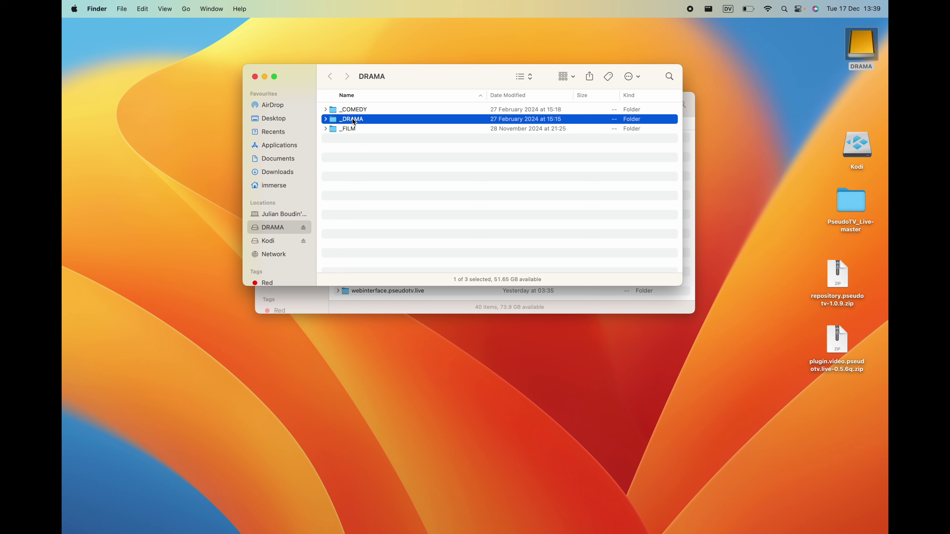
double_click(354, 122)
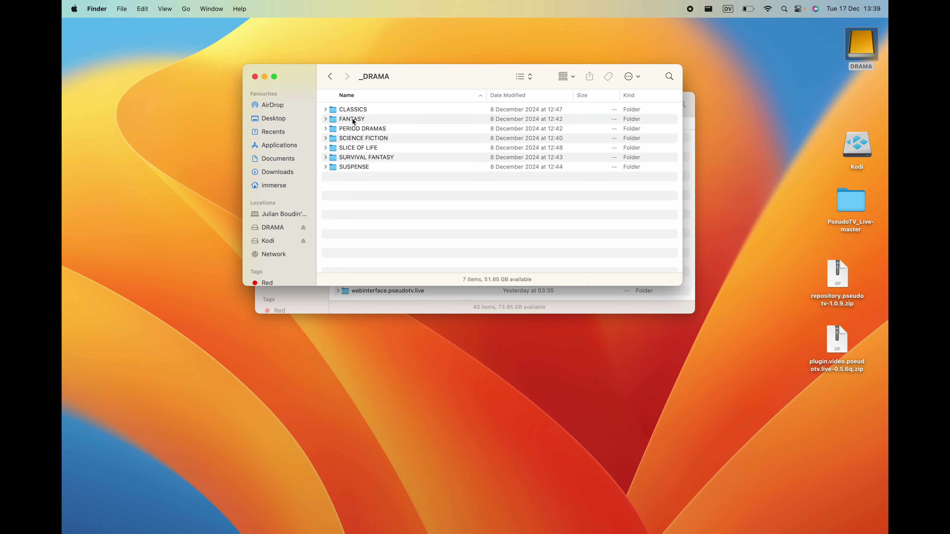
left_click(361, 151)
double_click(360, 152)
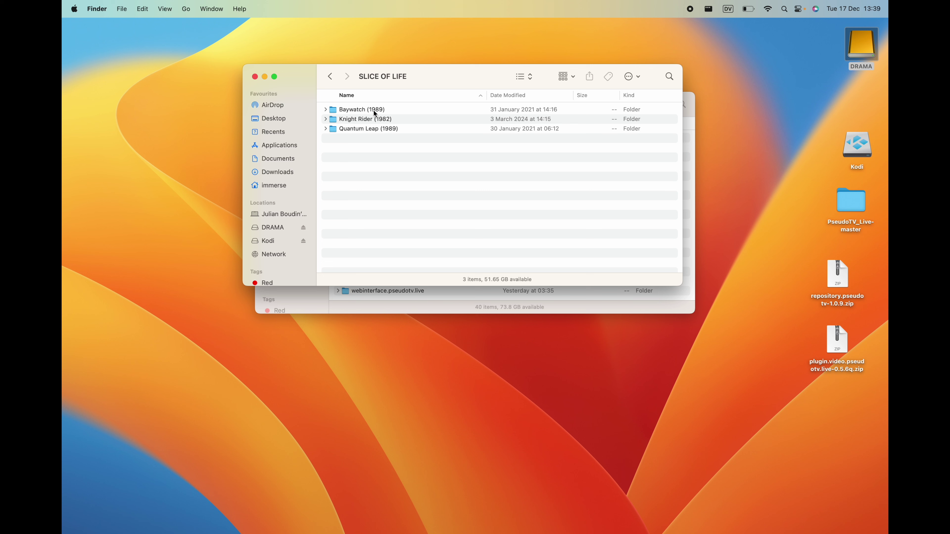
List Baywatch (1989) Season 1 episodes with full names, then return to Kodi.
left_click(325, 110)
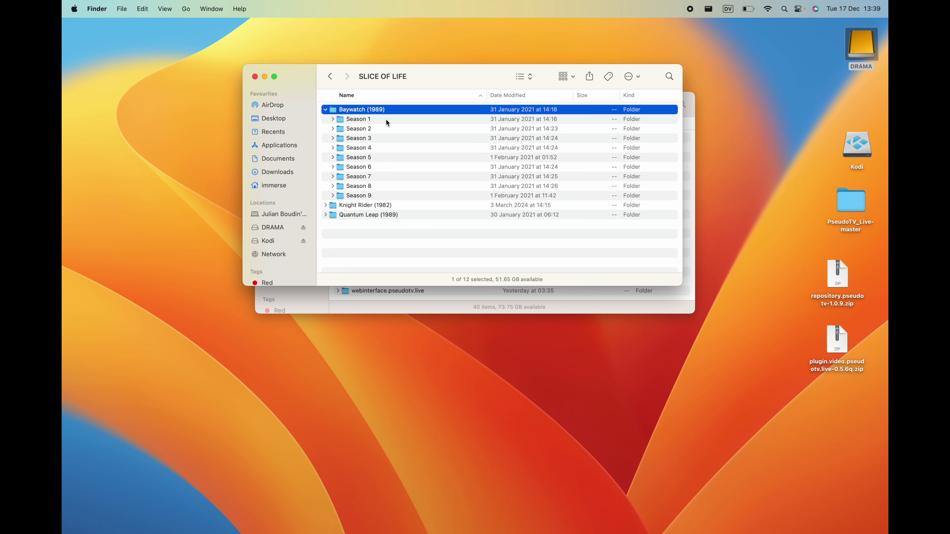
left_click_drag(395, 193, 387, 123)
left_click(387, 135)
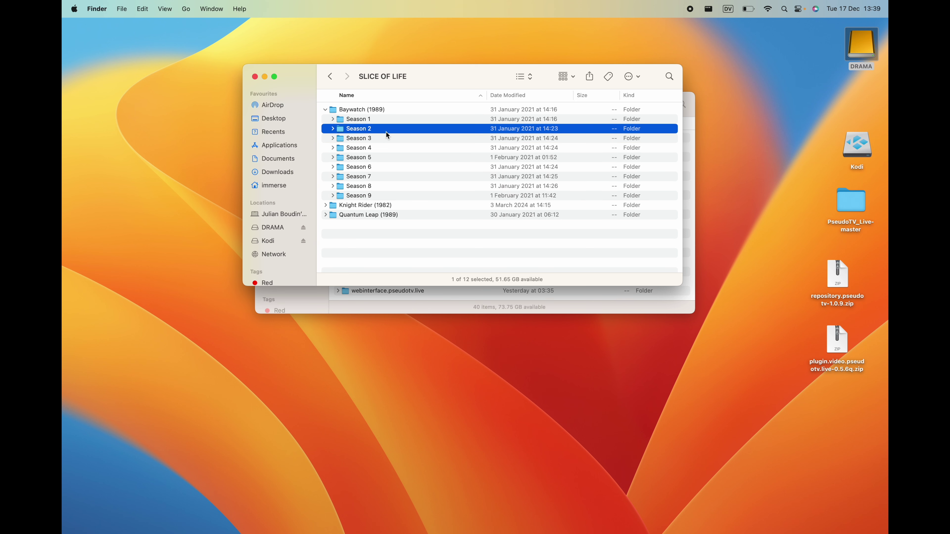
left_click(333, 119)
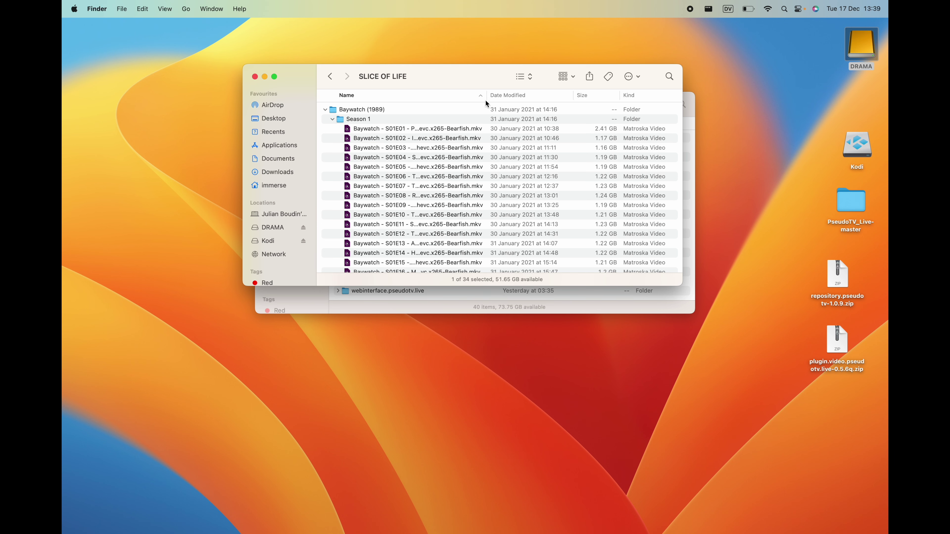
left_click_drag(486, 95, 656, 108)
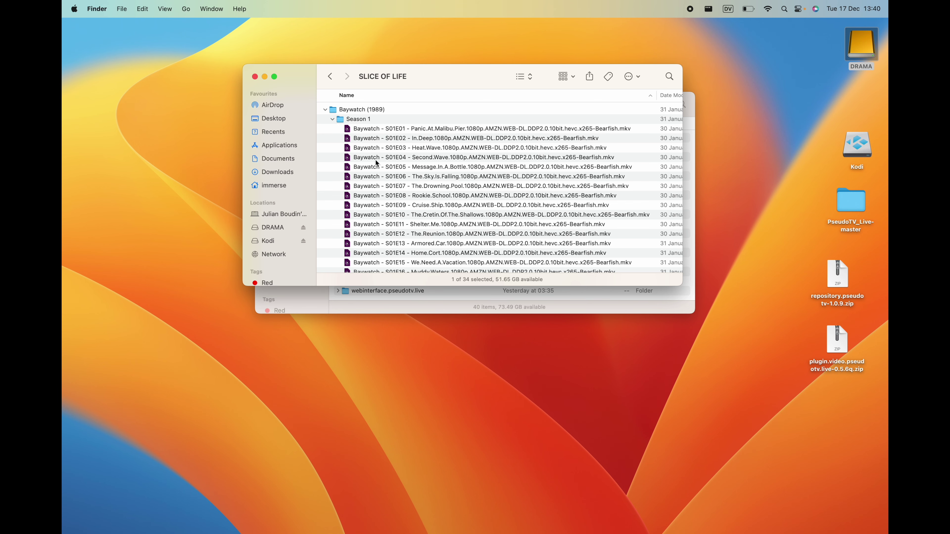
scroll(376, 160, "left", 2)
scroll(415, 229, "left", 3)
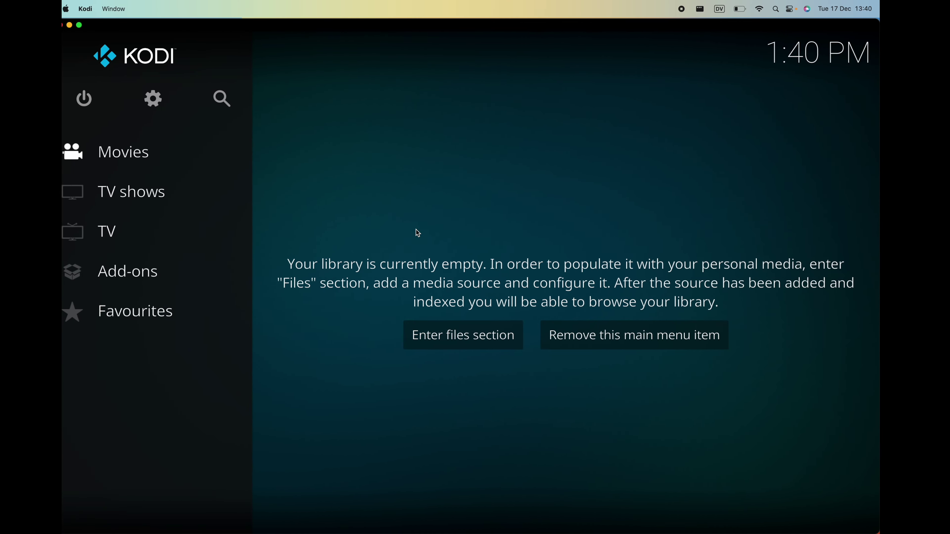
Search Google for tmdb in a new Chrome tab.
scroll(416, 229, "left", 3)
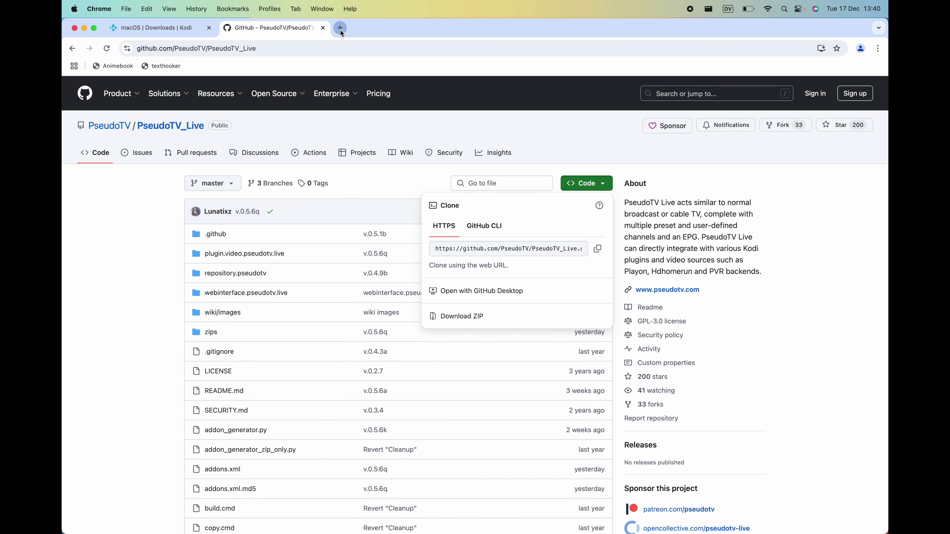
left_click(341, 29)
type("the ")
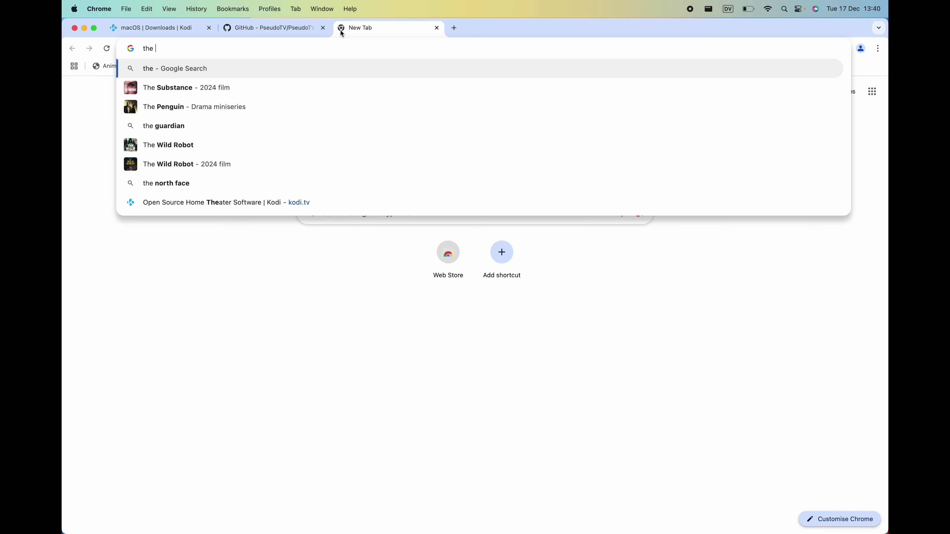
type("movid")
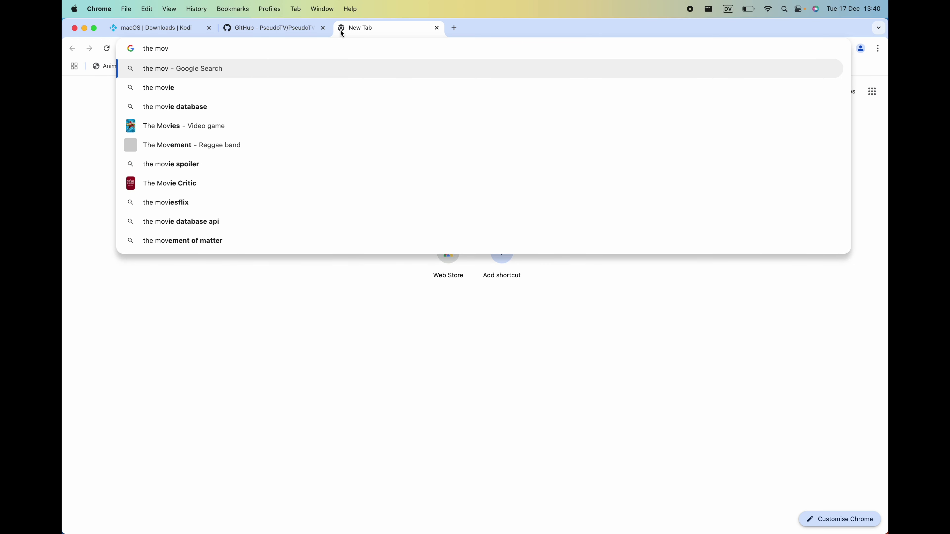
key("BackSpace")
key("BackSpace")
key("BackSpace")
key("BackSpace")
key("BackSpace")
key("BackSpace")
key("BackSpace")
key("BackSpace")
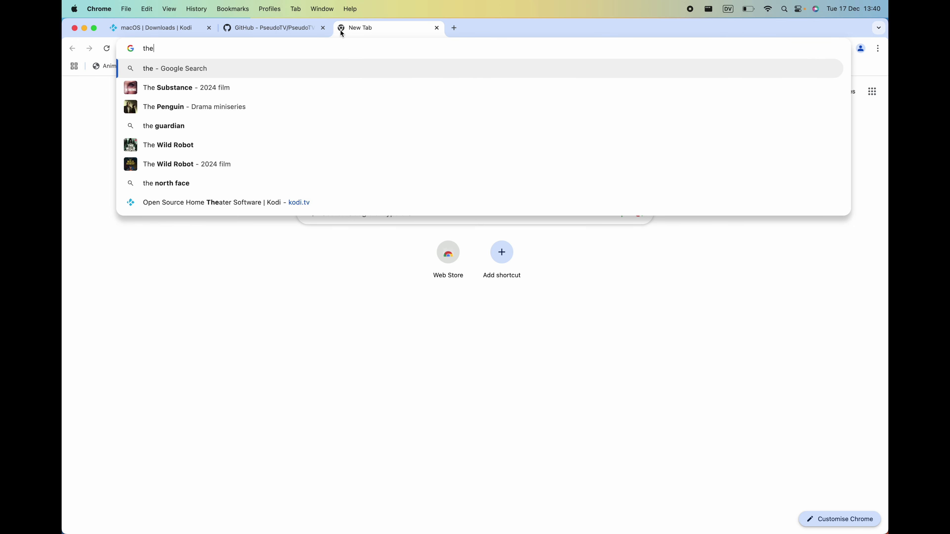
key("BackSpace")
type("tm")
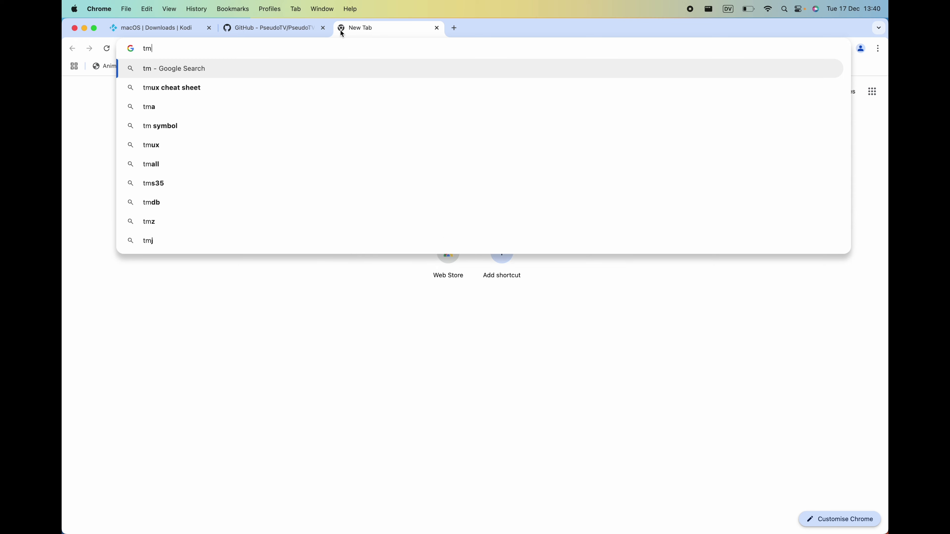
type("db")
key("Return")
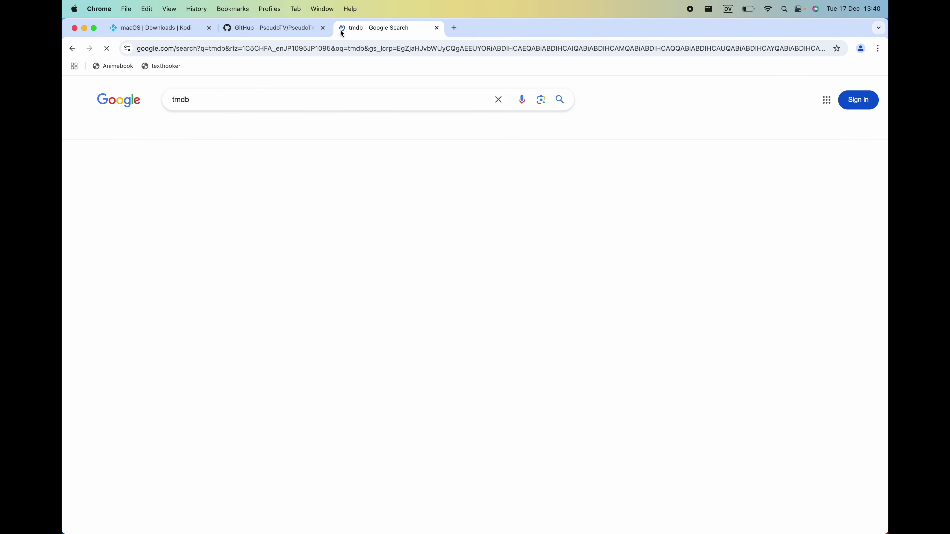
Open The Movie Database site and search it for baywatch.
left_click(213, 182)
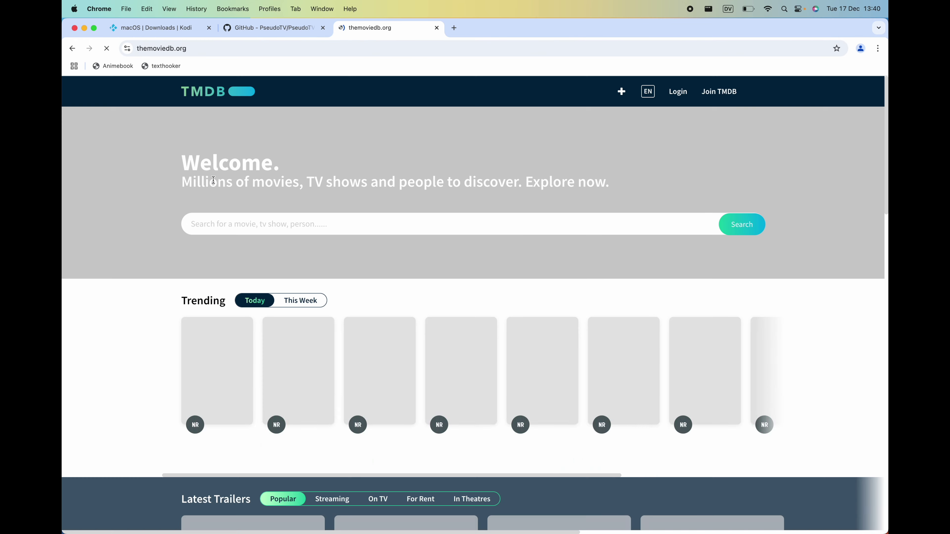
left_click(267, 227)
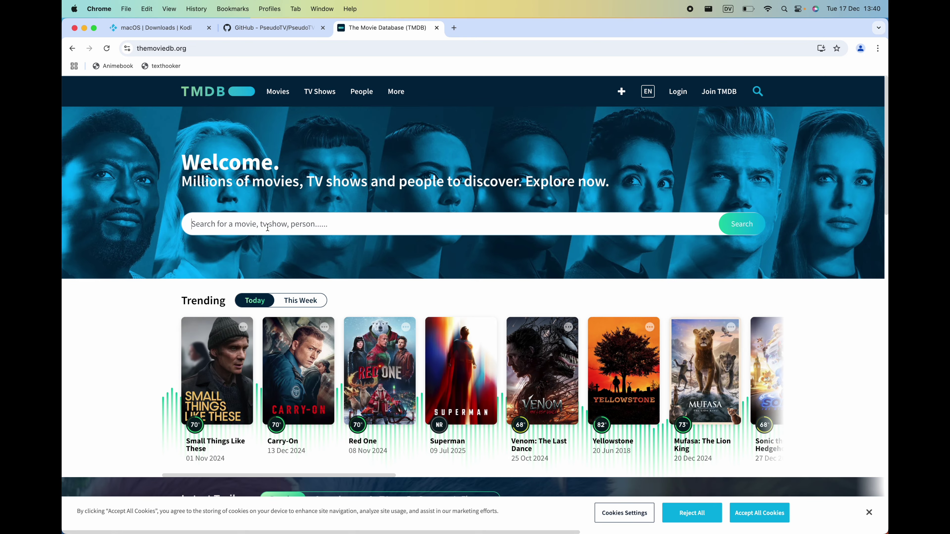
key("ctrl+Right")
key("ctrl+Right")
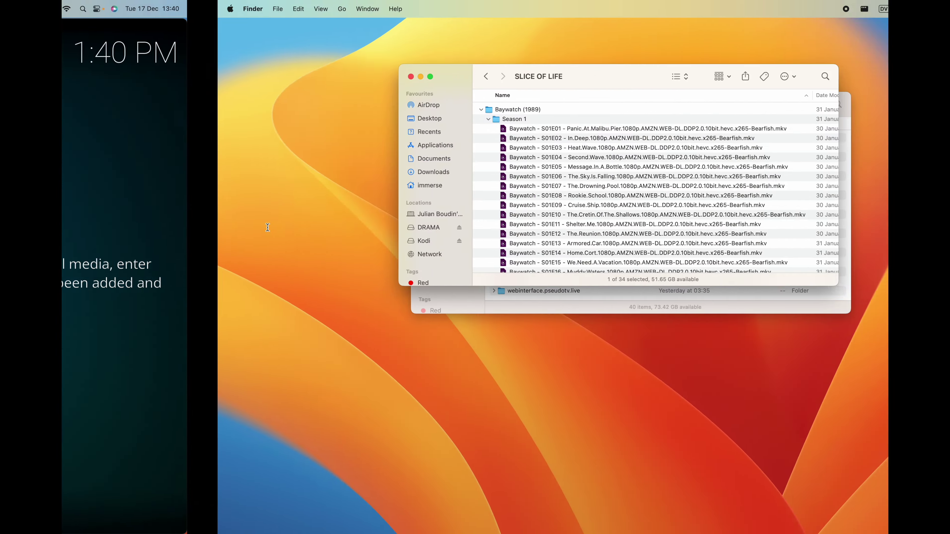
key("ctrl+Left")
key("ctrl+Left")
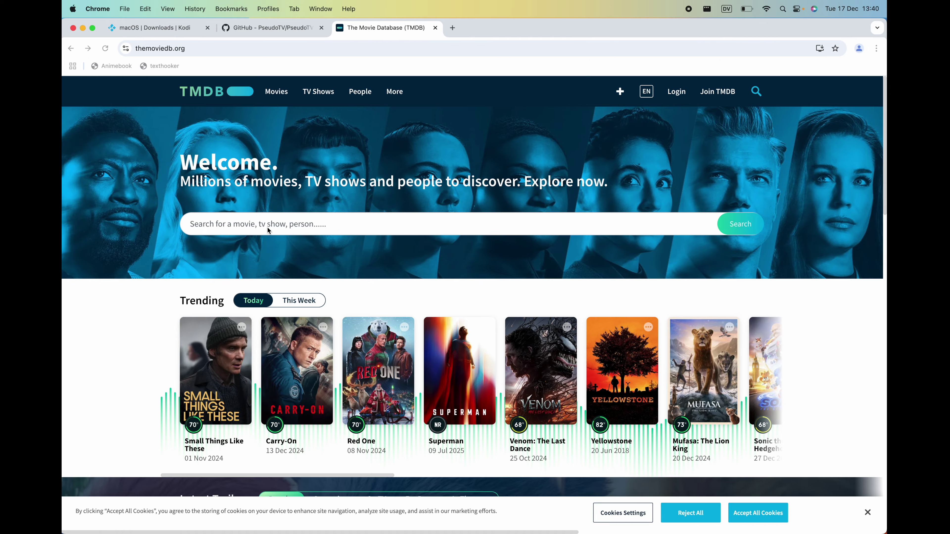
type("bay")
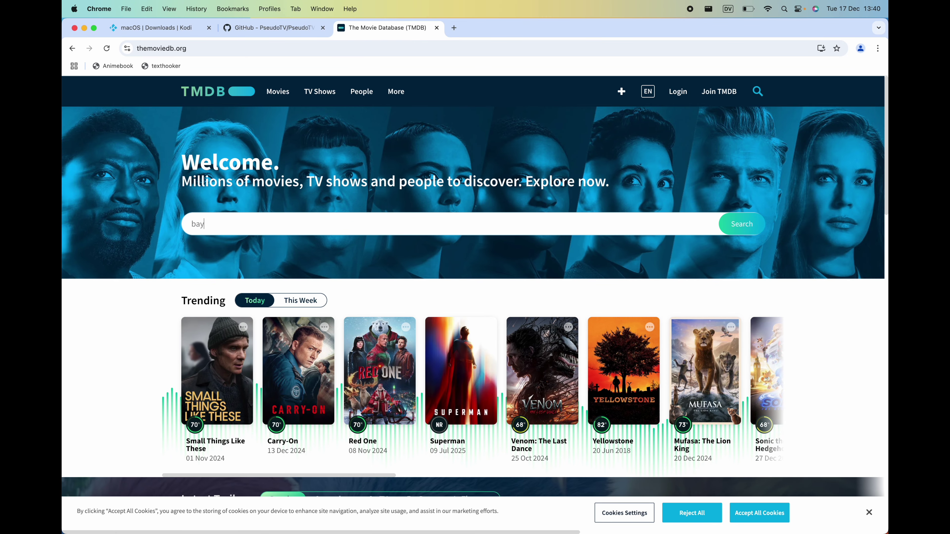
type("watch")
key("Return")
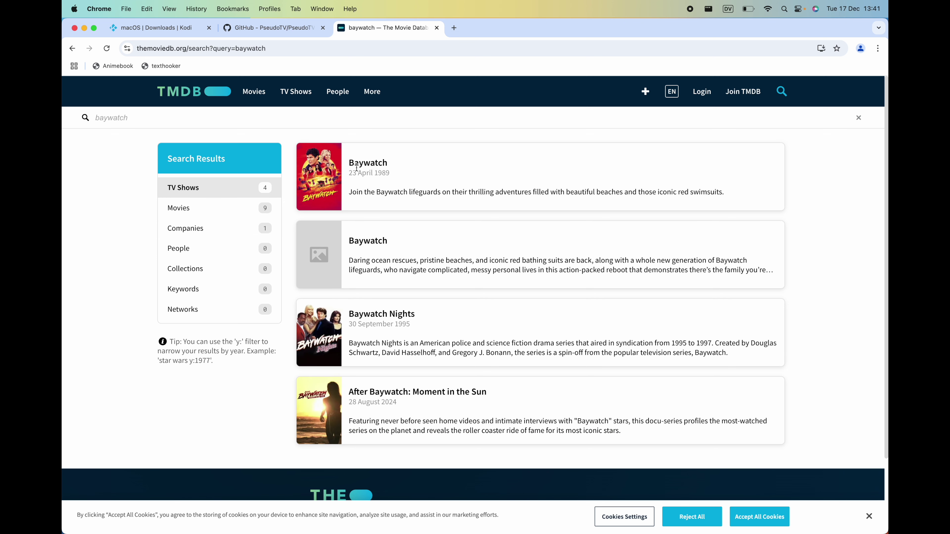
Open the Baywatch (1989) series page and select its title.
left_click(364, 168)
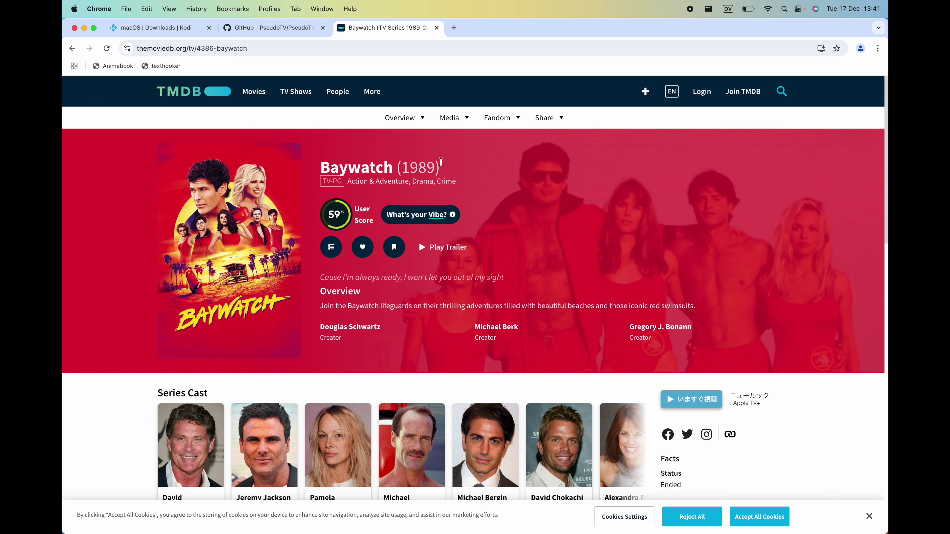
left_click_drag(448, 167, 317, 170)
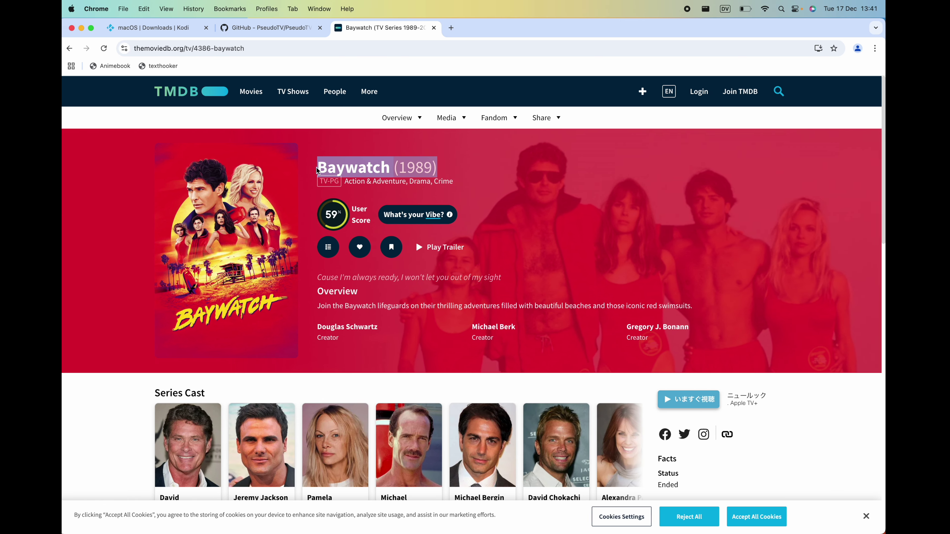
key("ctrl+Right")
key("ctrl+Right")
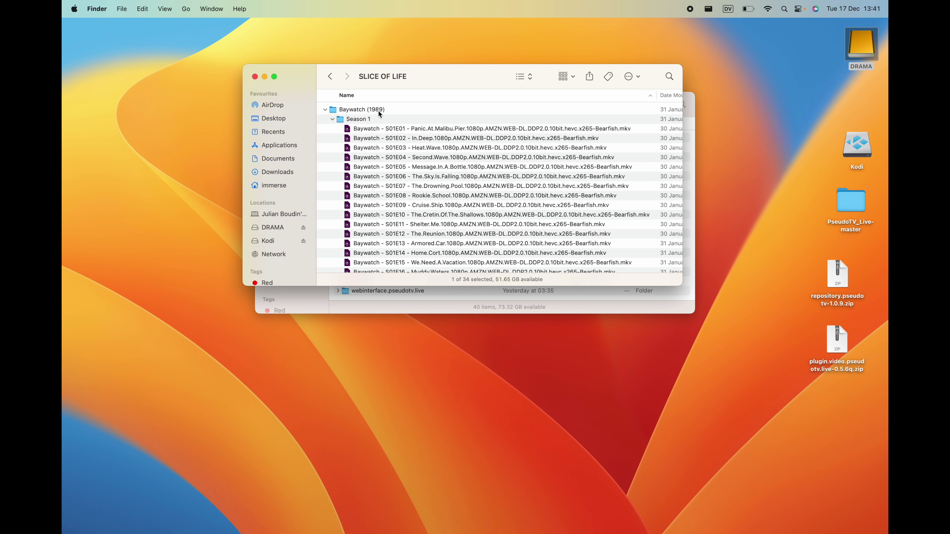
Switch from Finder back to the Kodi home screen.
key("ctrl+Left")
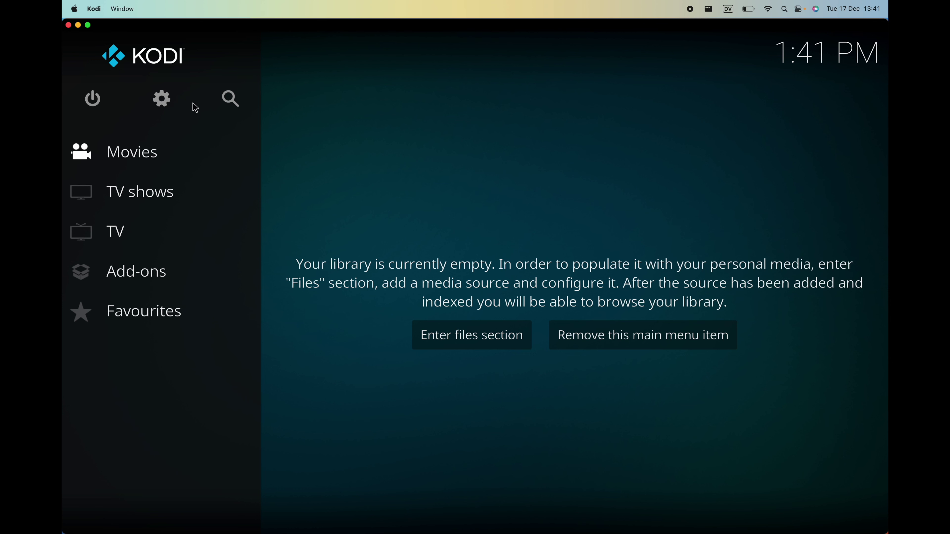
Start adding a new video source from Kodi's media settings.
left_click(161, 108)
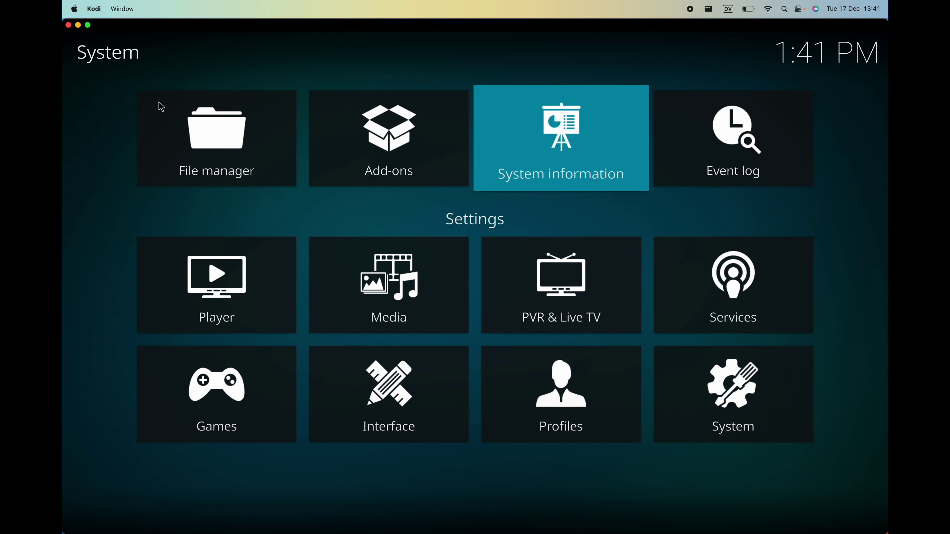
left_click(366, 267)
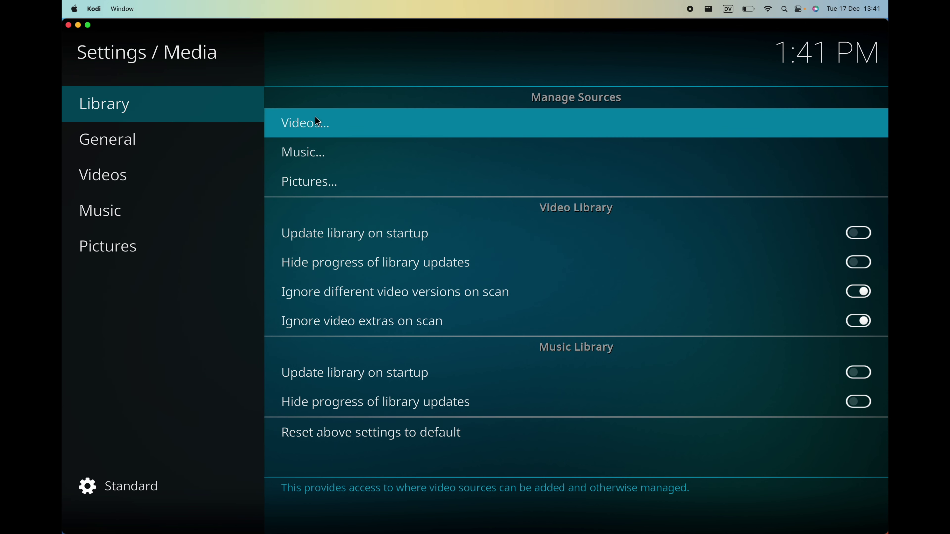
left_click(310, 119)
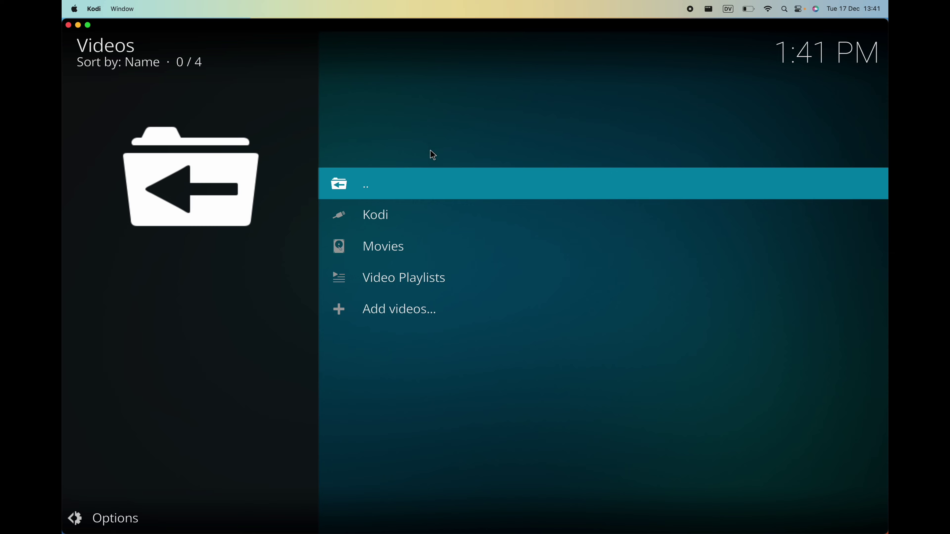
left_click(397, 309)
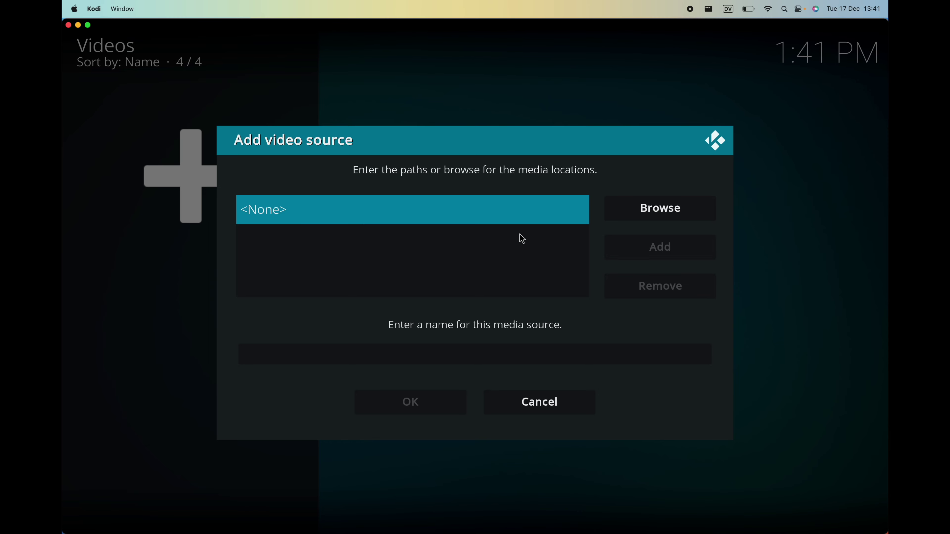
Browse to /Volumes/DRAMA/_DRAMA/SLICE OF LIFE, allowing drive access, and use it as the source path.
left_click(627, 212)
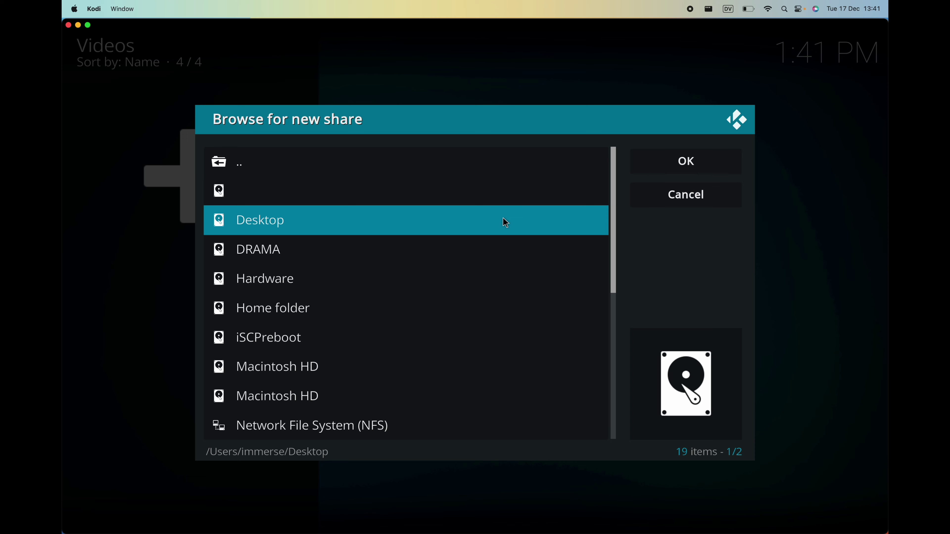
scroll(452, 232, "down", 2)
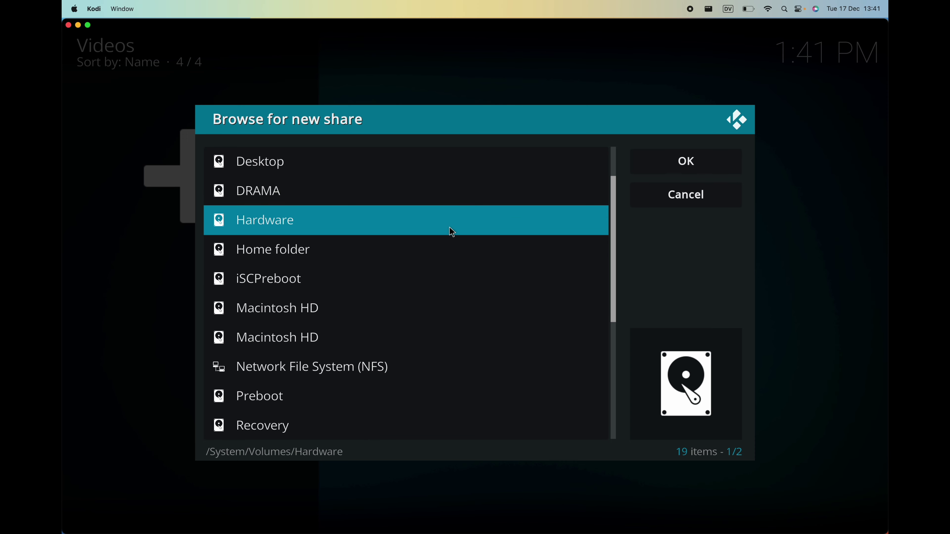
scroll(452, 232, "down", 3)
scroll(450, 230, "down", 3)
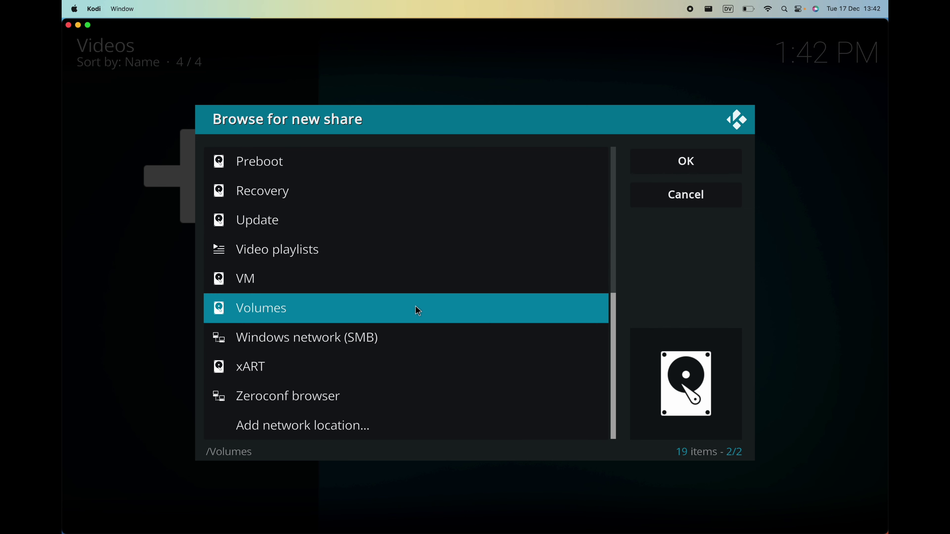
left_click(347, 310)
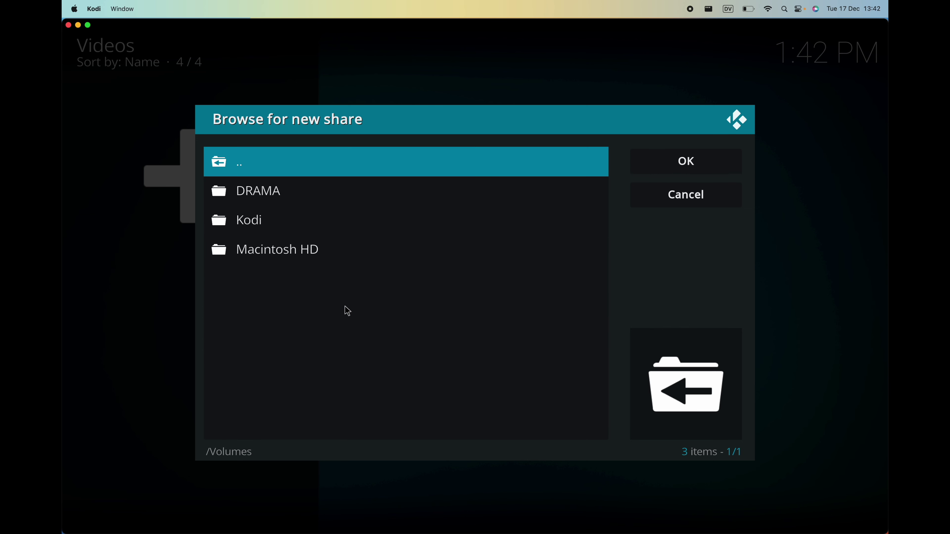
left_click(271, 192)
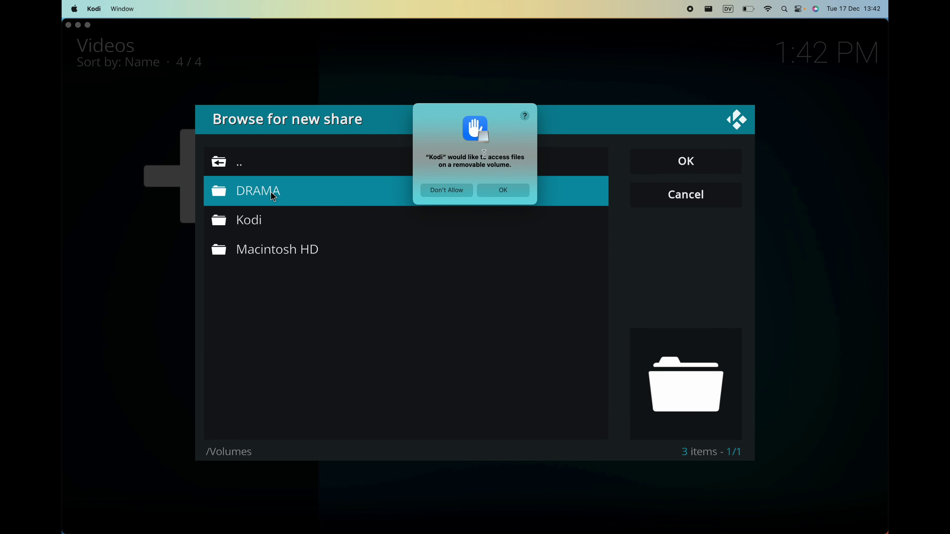
left_click(503, 190)
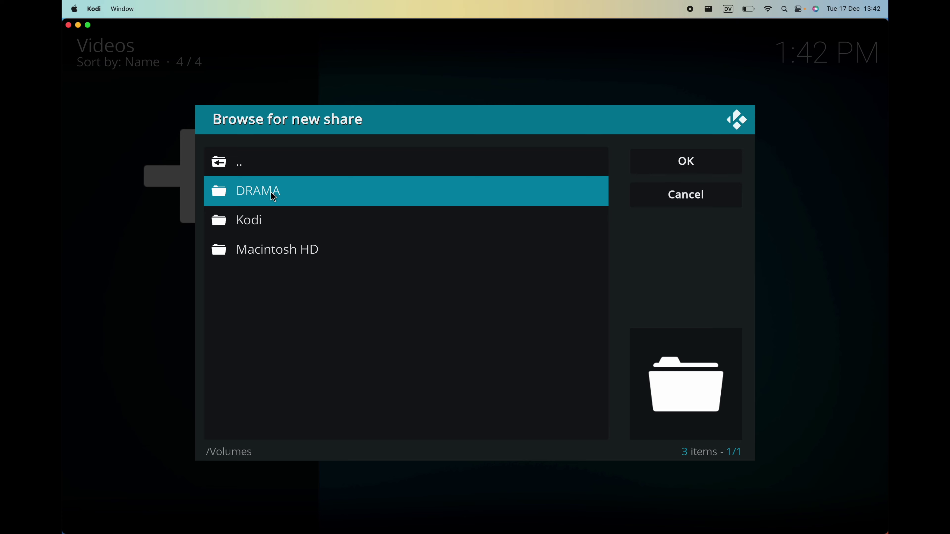
left_click(270, 190)
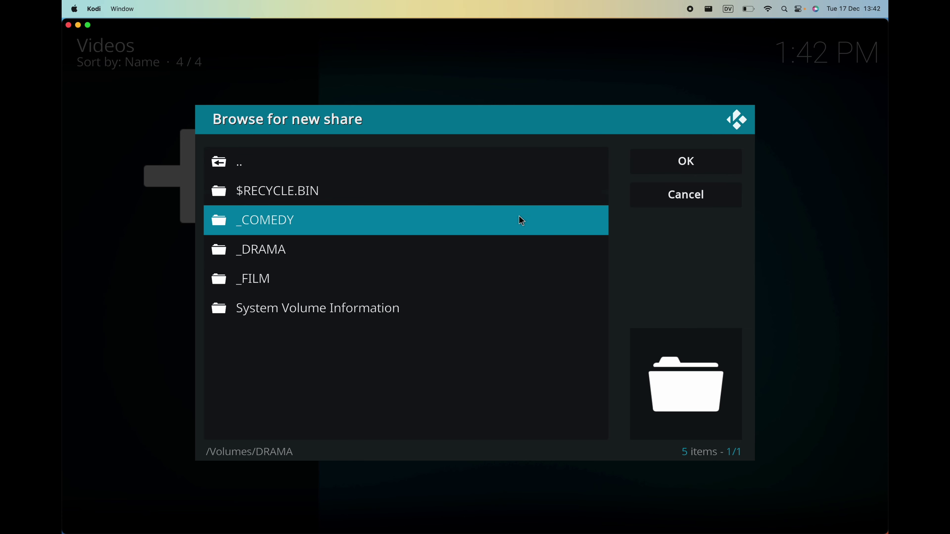
left_click(326, 250)
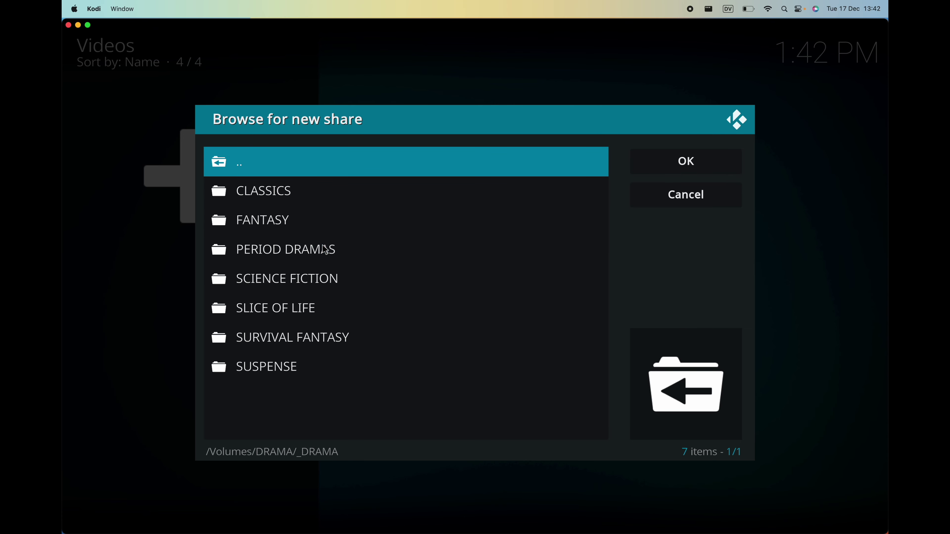
left_click(314, 308)
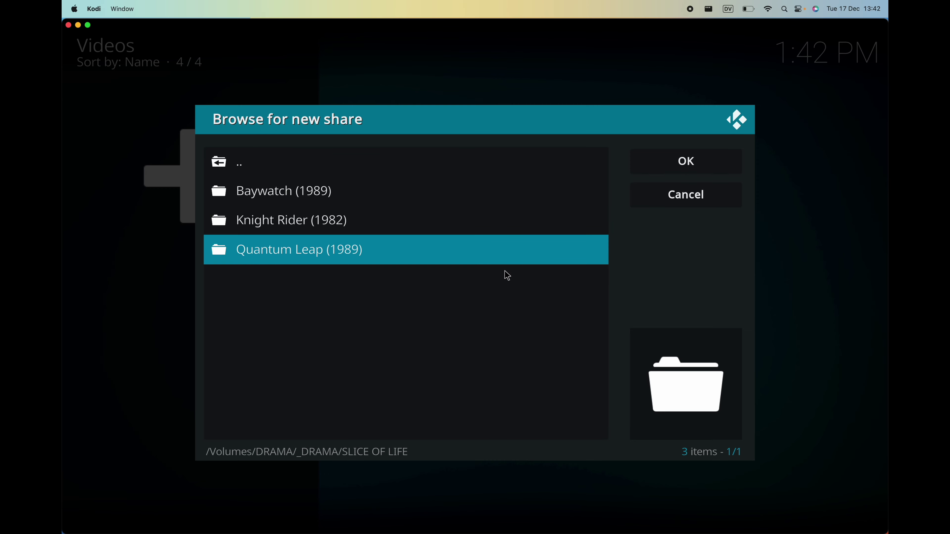
left_click(654, 163)
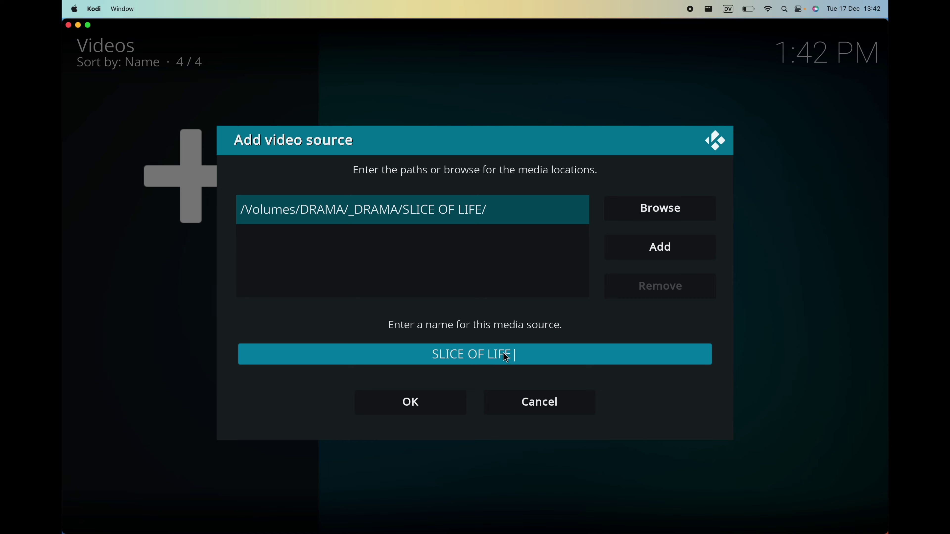
Save the source, mark its content as TV shows, and keep the TMDb TV Shows scraper with default settings.
left_click(442, 399)
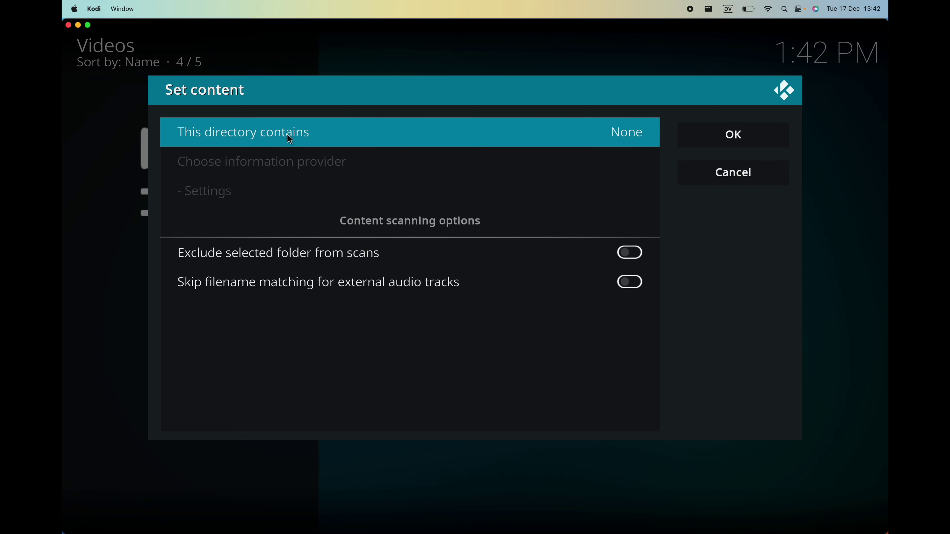
left_click(546, 136)
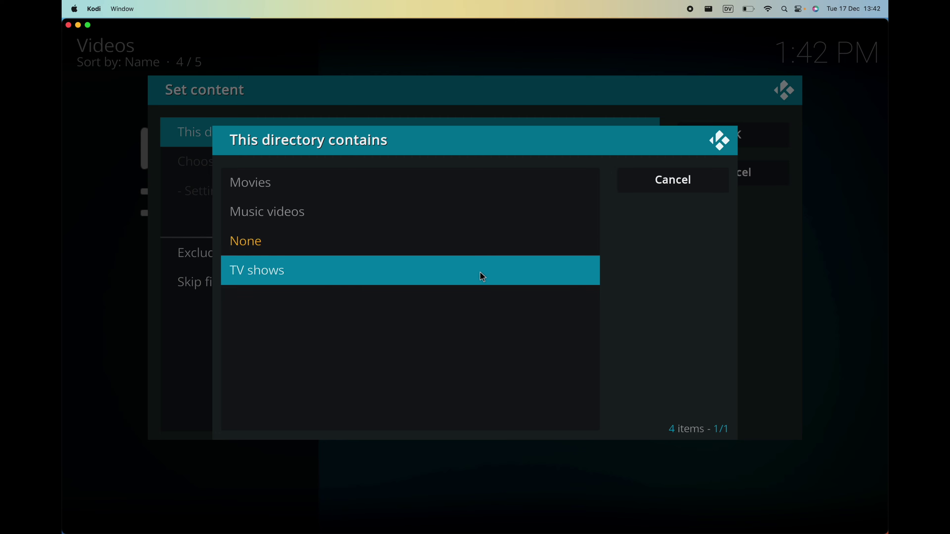
left_click(480, 272)
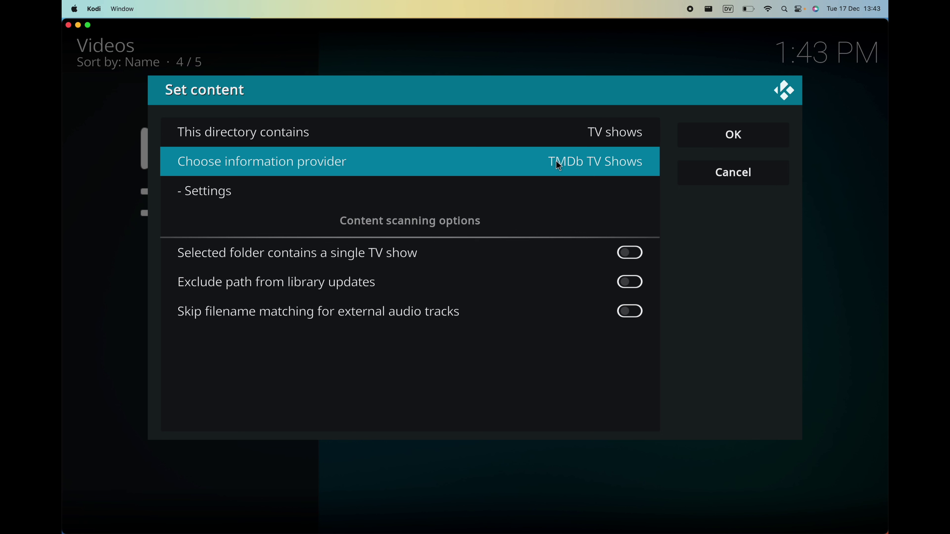
left_click(587, 164)
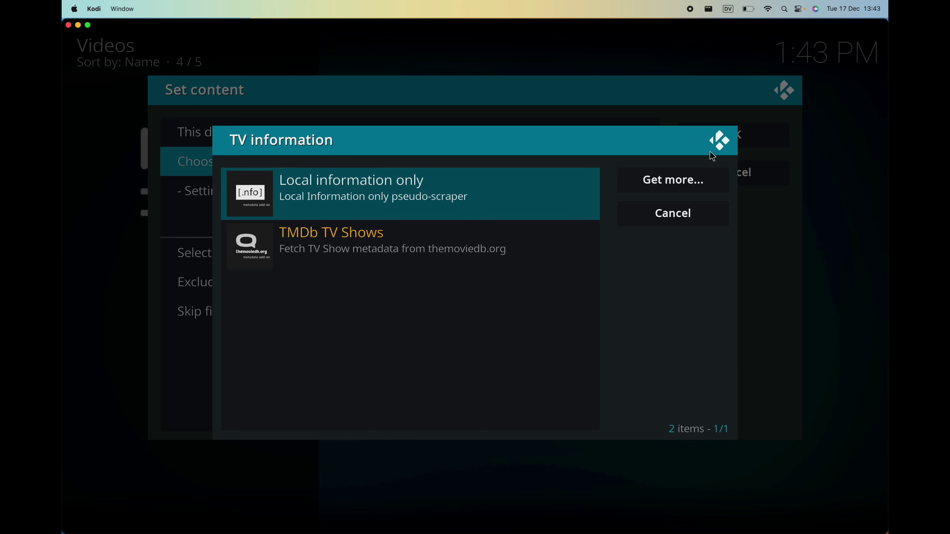
left_click(717, 142)
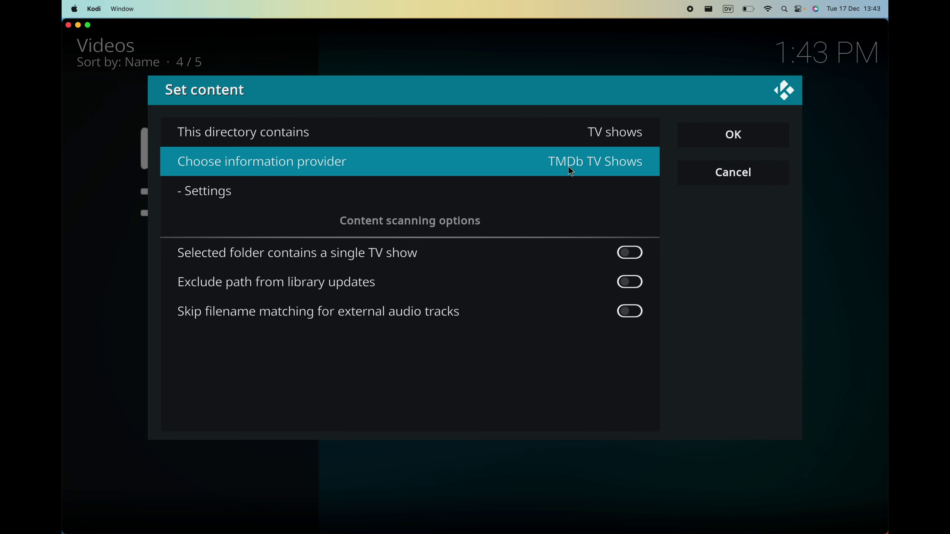
left_click(566, 187)
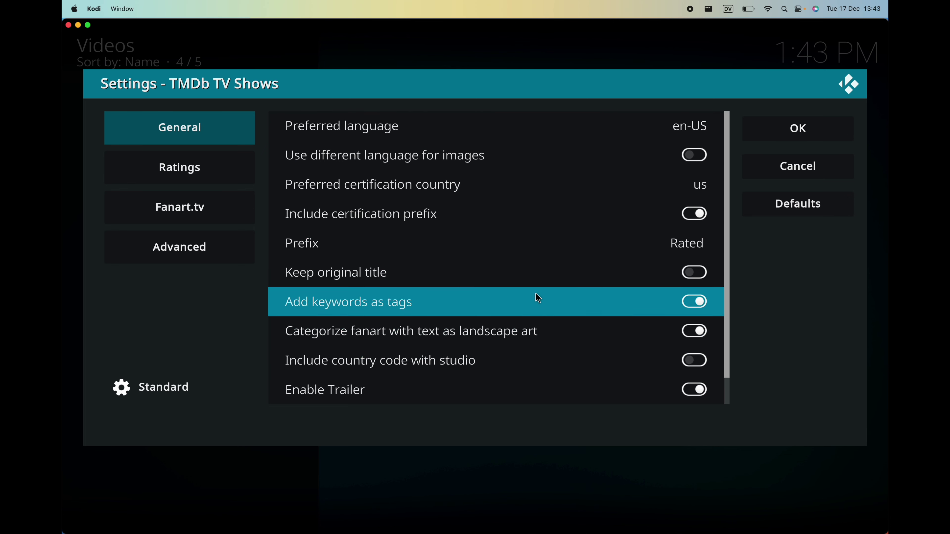
left_click(758, 129)
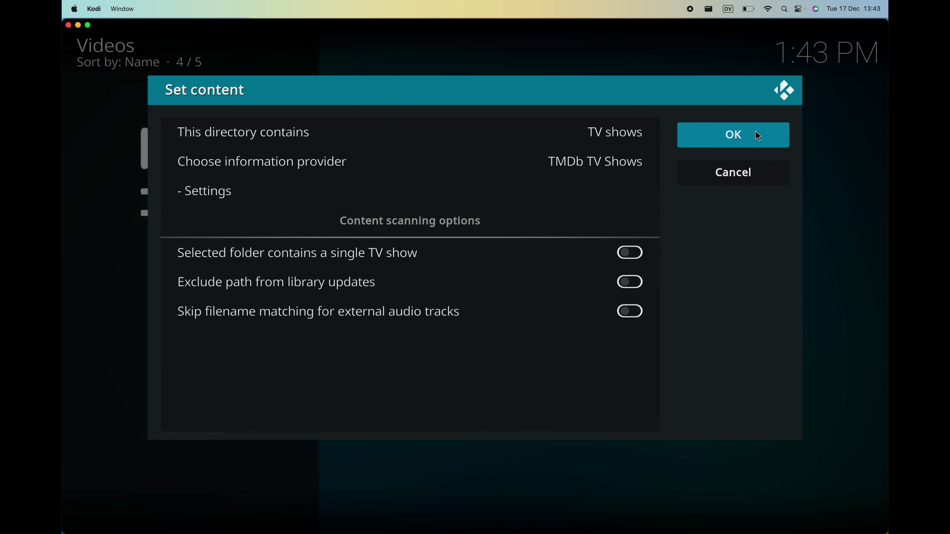
left_click(755, 132)
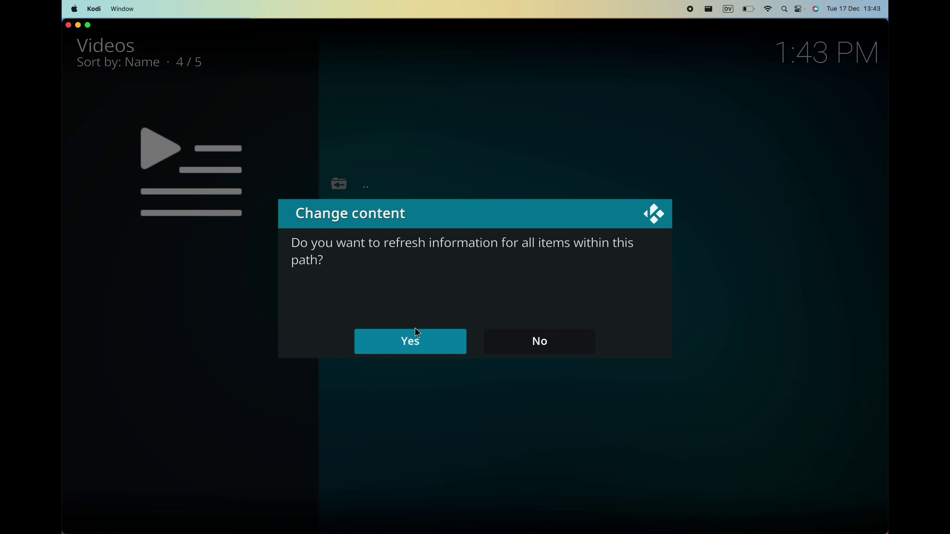
Scan the path to add Baywatch, Quantum Leap and Knight Rider, then return to the Home screen.
left_click(429, 344)
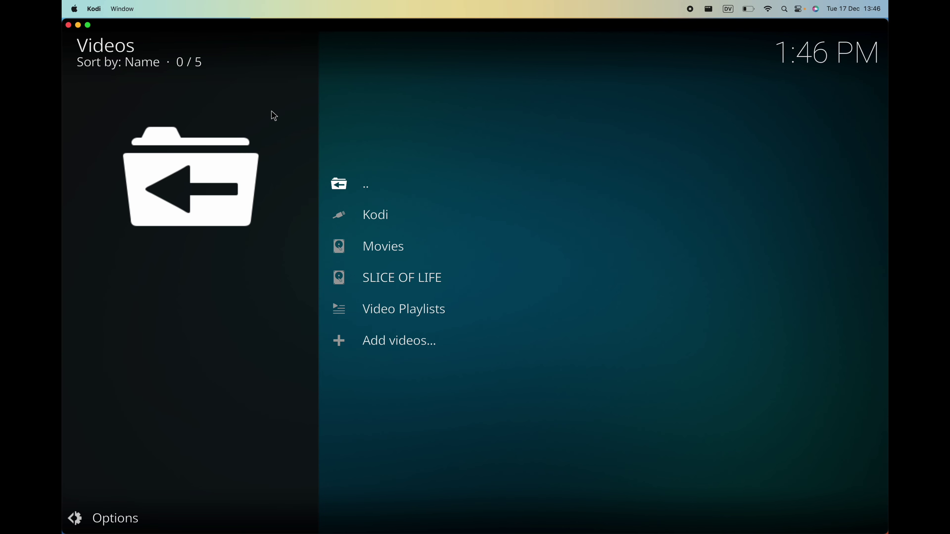
left_click(84, 45)
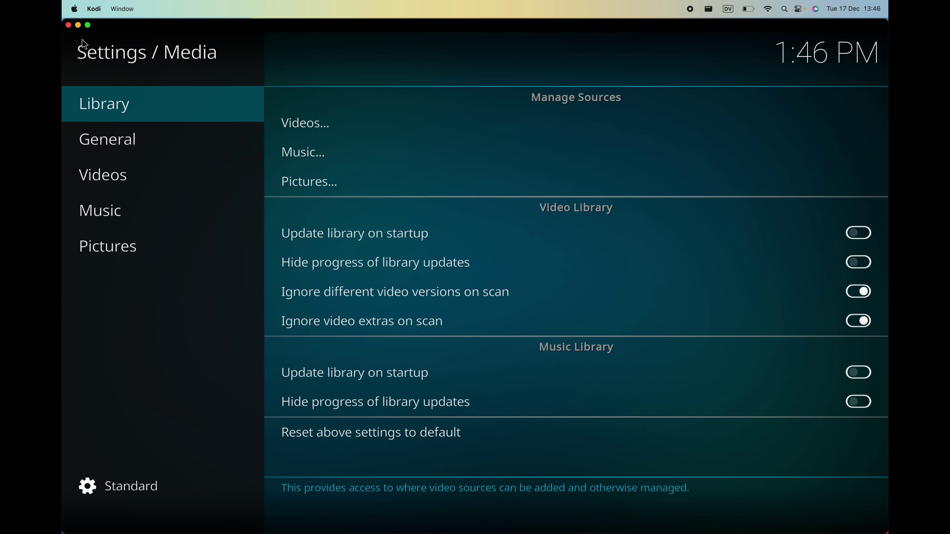
left_click(87, 53)
left_click(87, 53)
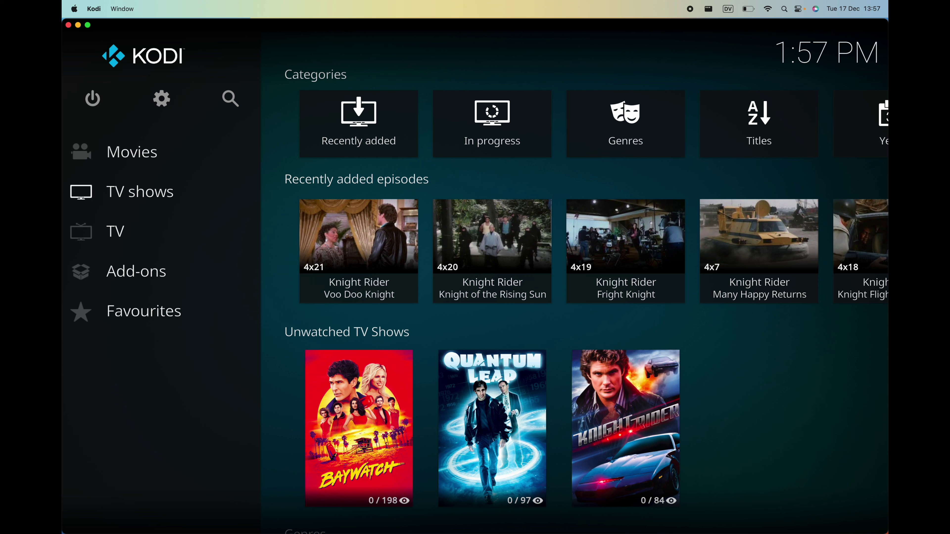
mouse_move(165, 276)
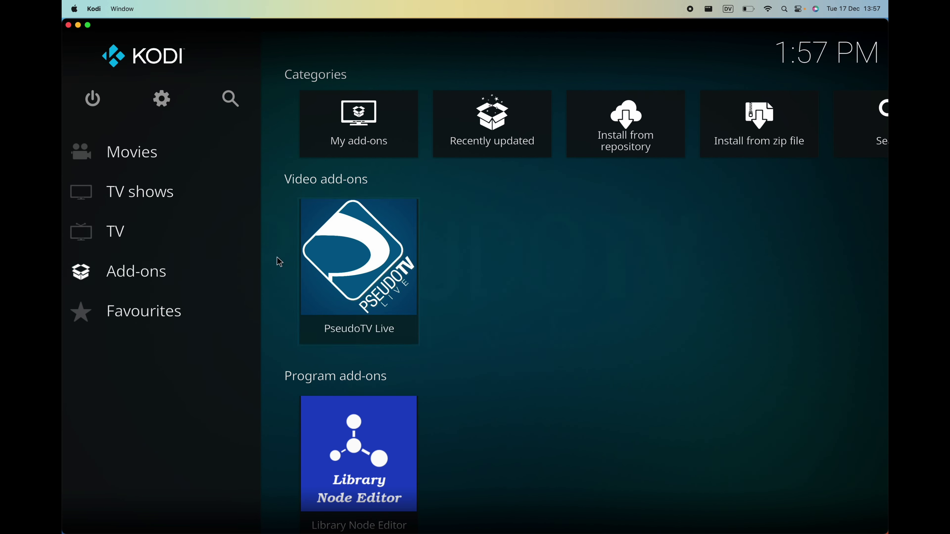
Open PseudoTV Live's settings from its tile and review the Global Player, Overlay and Parsing options.
right_click(341, 243)
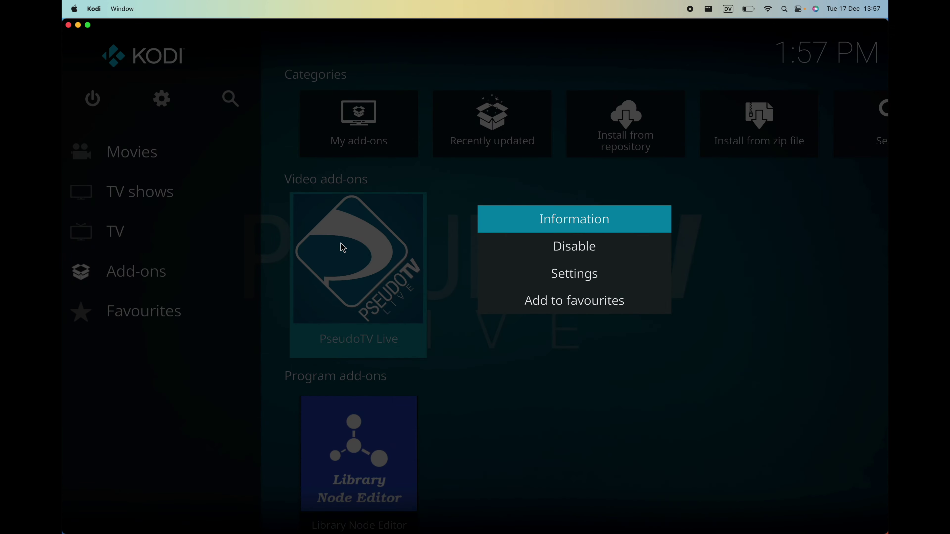
left_click(597, 275)
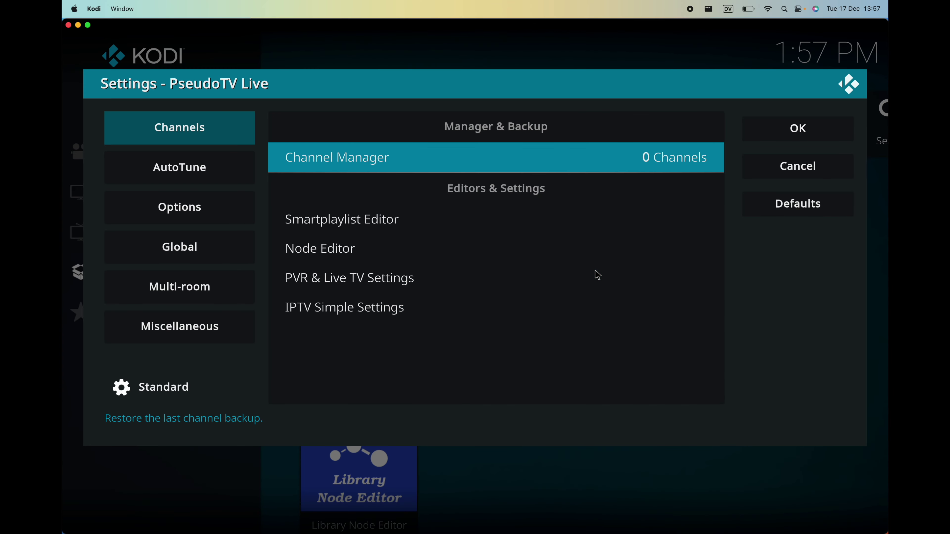
left_click(201, 246)
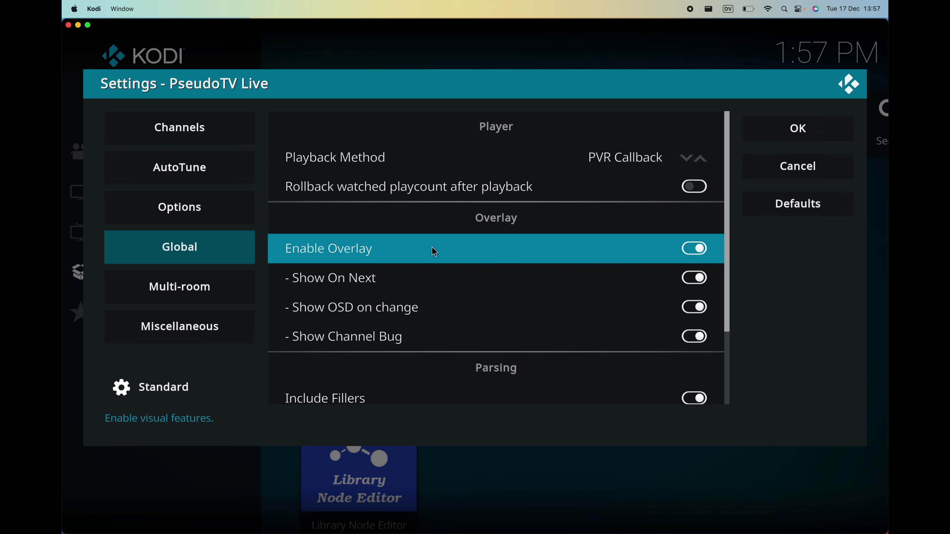
scroll(435, 252, "down", 2)
scroll(435, 252, "up", 1)
scroll(434, 252, "down", 1)
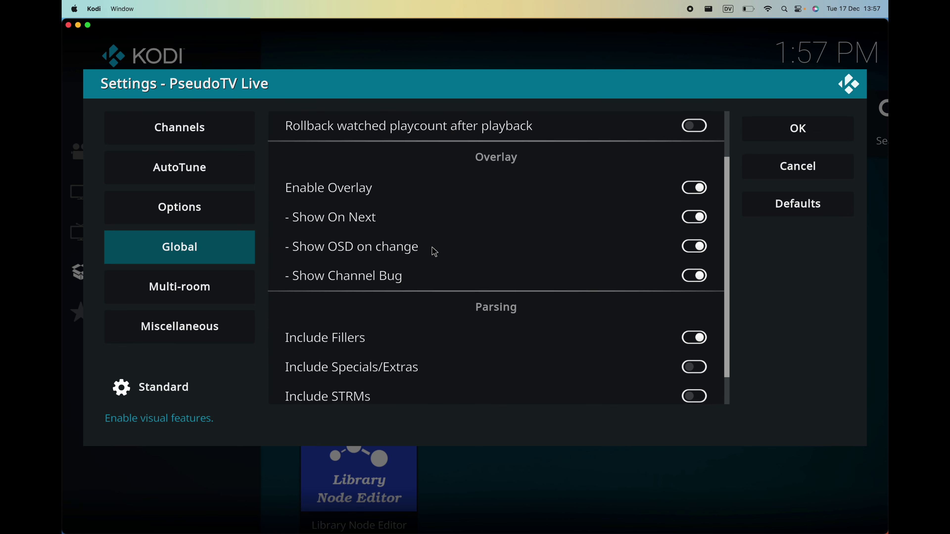
scroll(435, 253, "down", 1)
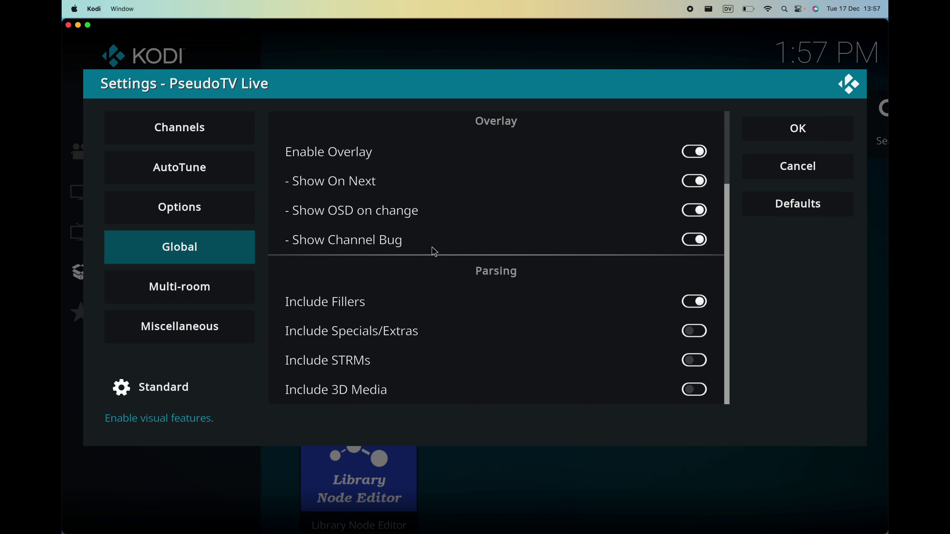
scroll(435, 252, "up", 1)
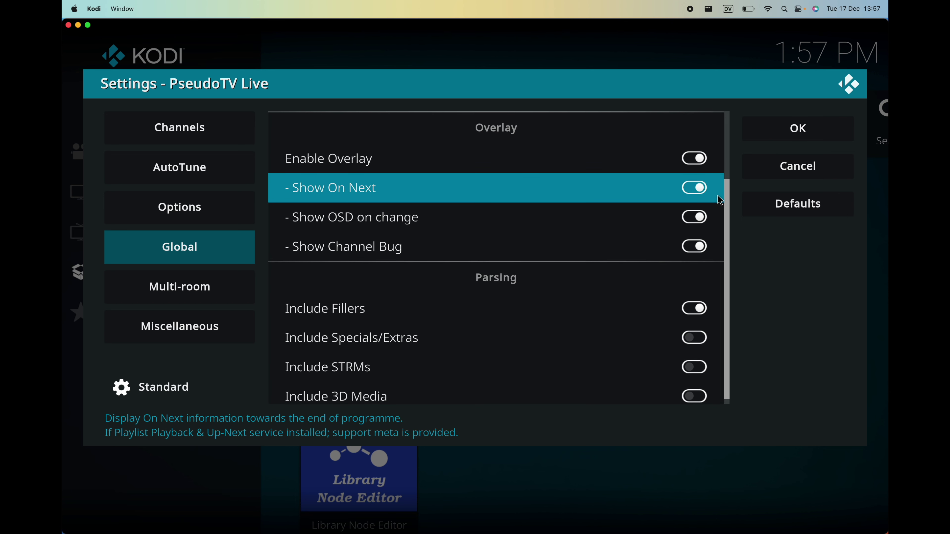
scroll(729, 194, "up", 1)
scroll(729, 123, "up", 2)
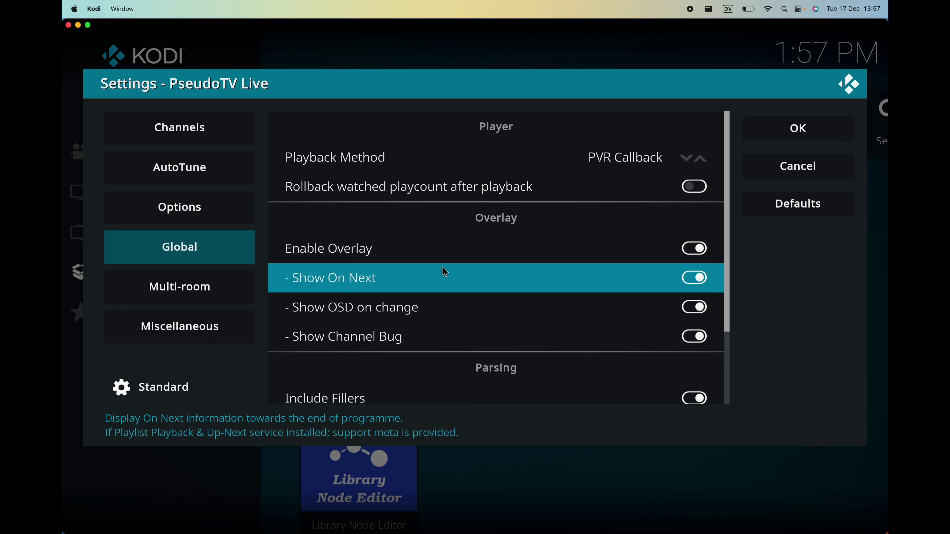
scroll(444, 272, "down", 1)
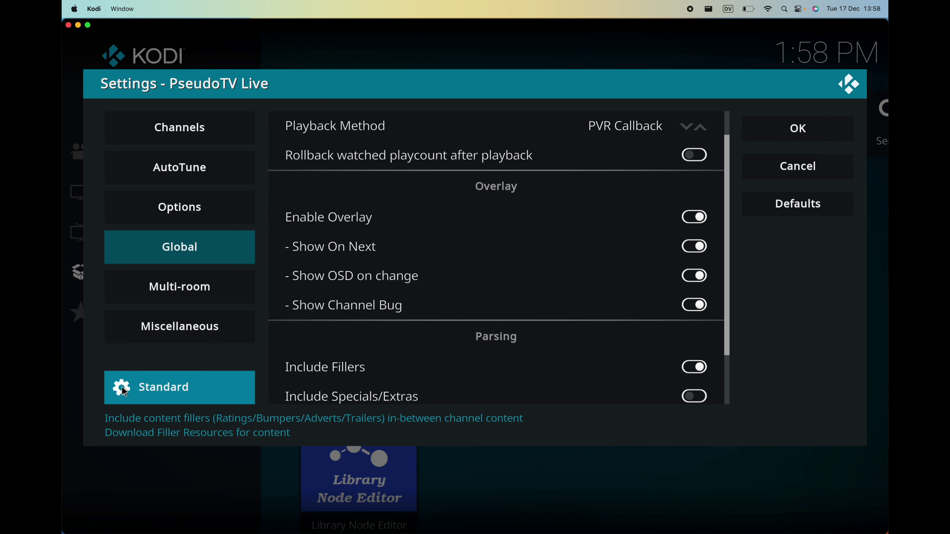
Switch the settings level to Expert and scroll the Global page down to Parsing.
left_click(170, 391)
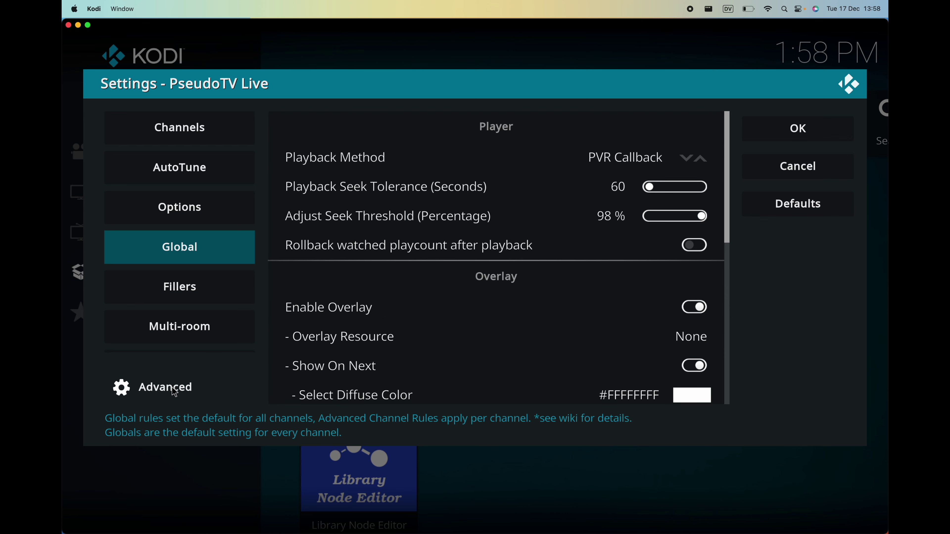
left_click(175, 392)
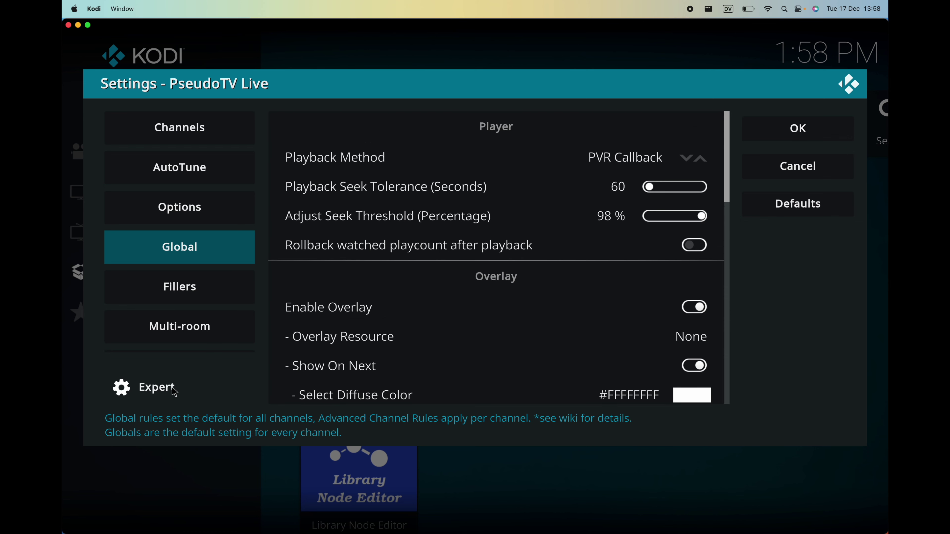
left_click(160, 392)
left_click(160, 392)
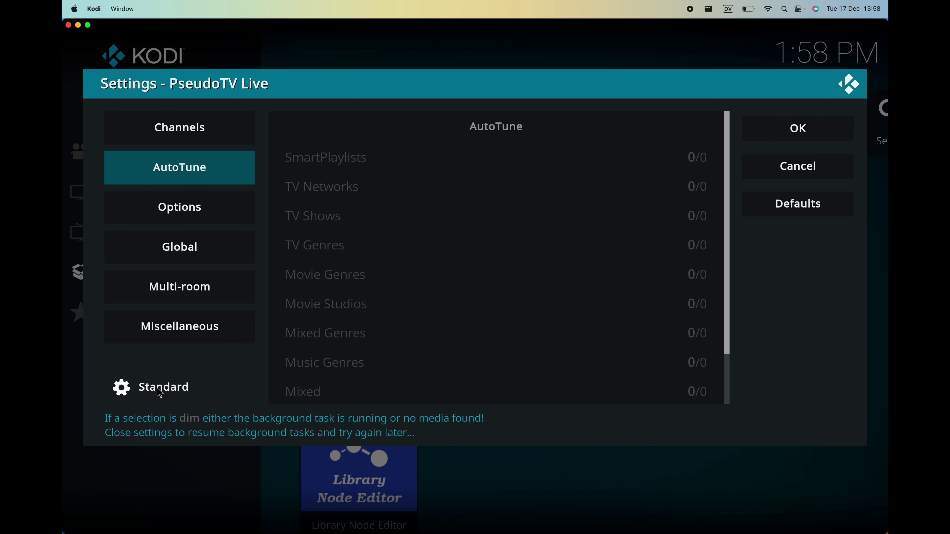
left_click(160, 392)
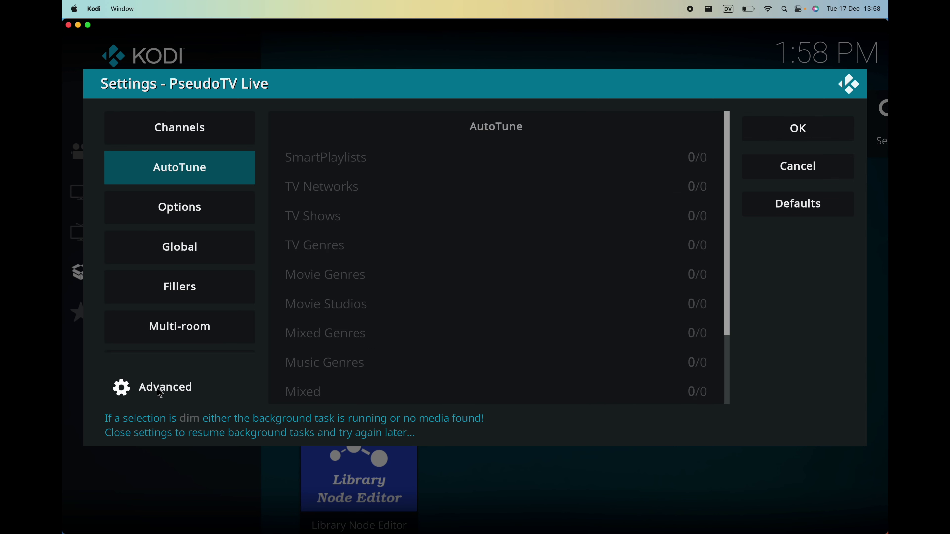
left_click(160, 392)
left_click(211, 247)
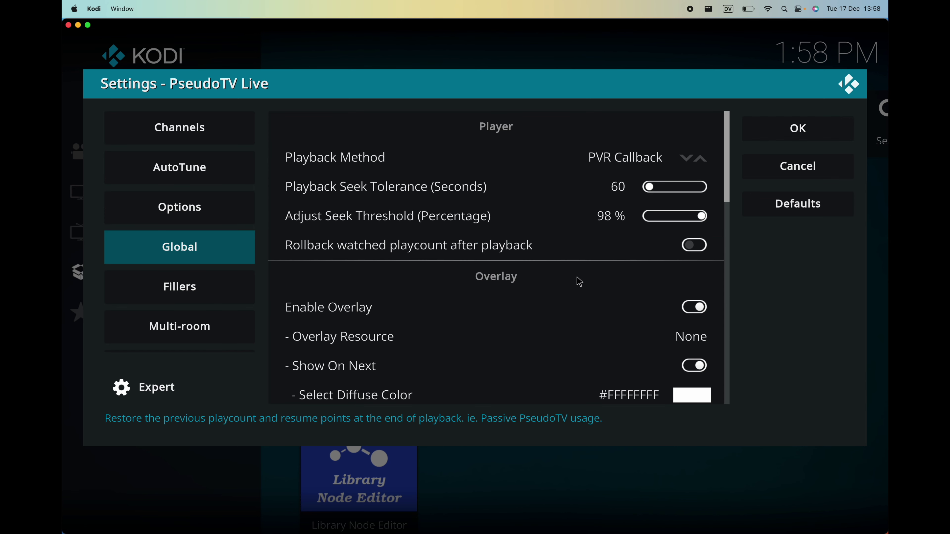
scroll(578, 280, "down", 1)
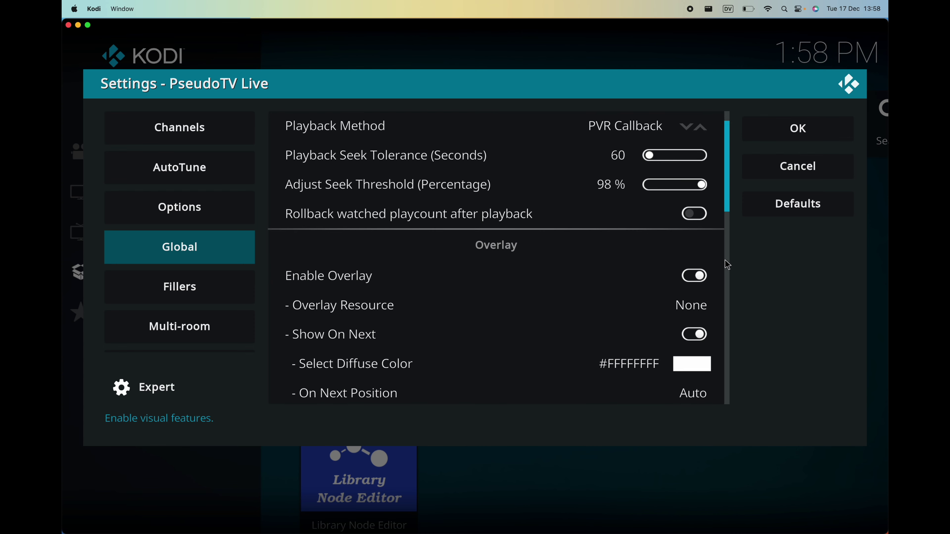
left_click(729, 278)
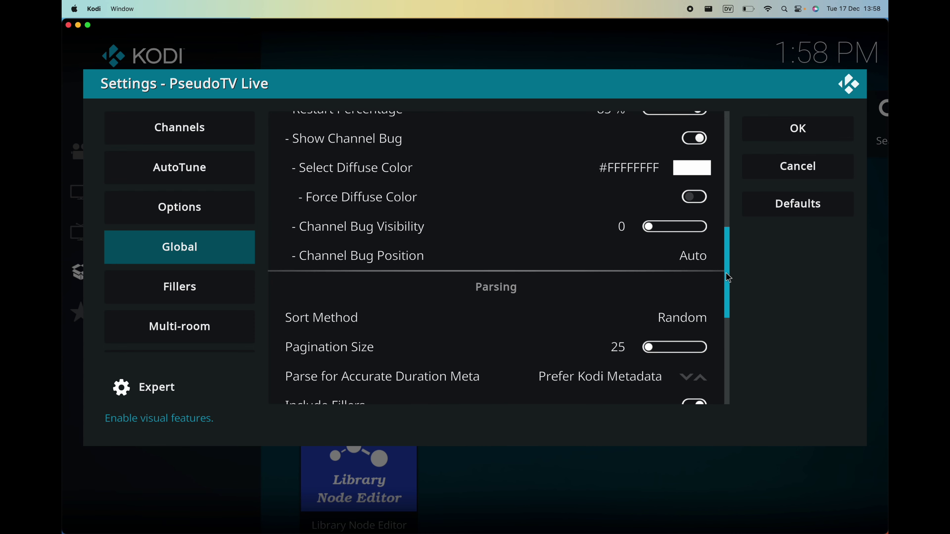
left_click_drag(728, 278, 730, 315)
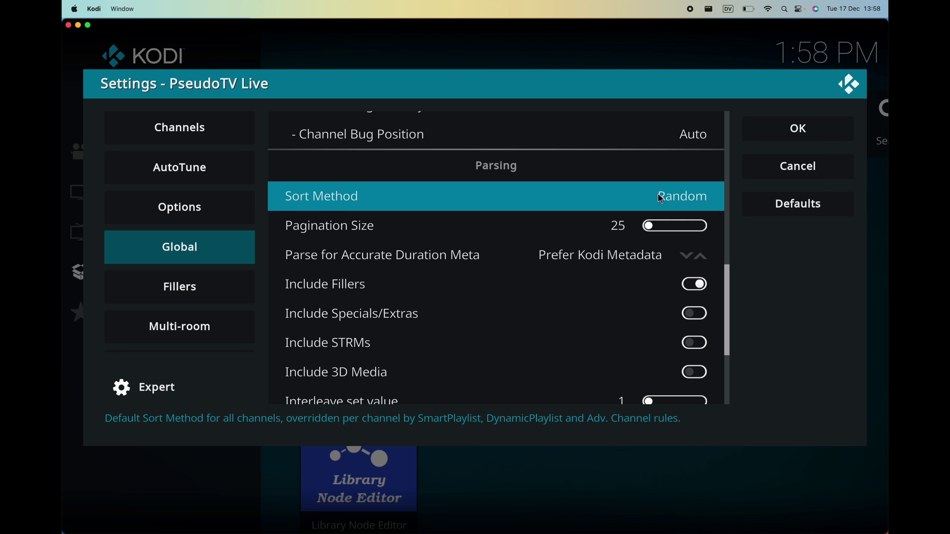
Choose Episode in the Sort Method list in place of Random.
left_click(675, 202)
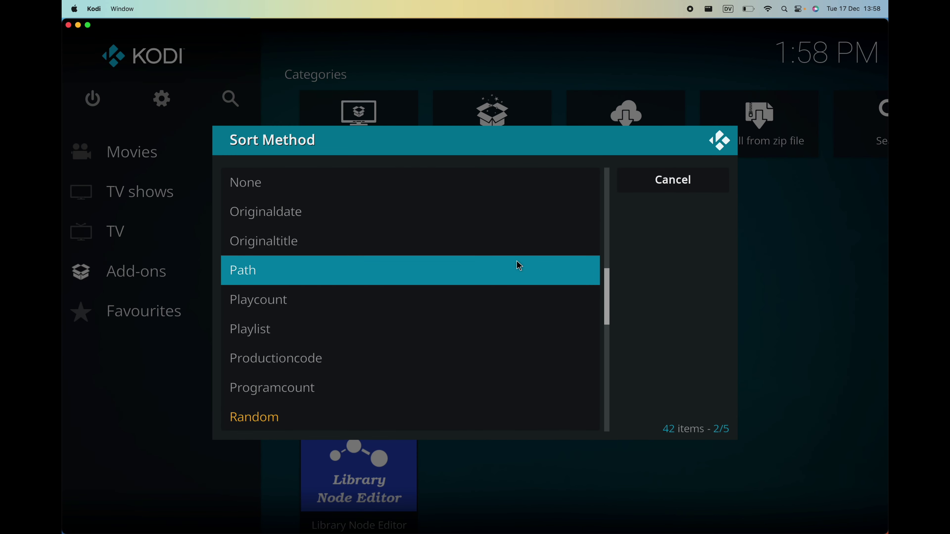
scroll(518, 265, "down", 10)
scroll(516, 262, "down", 7)
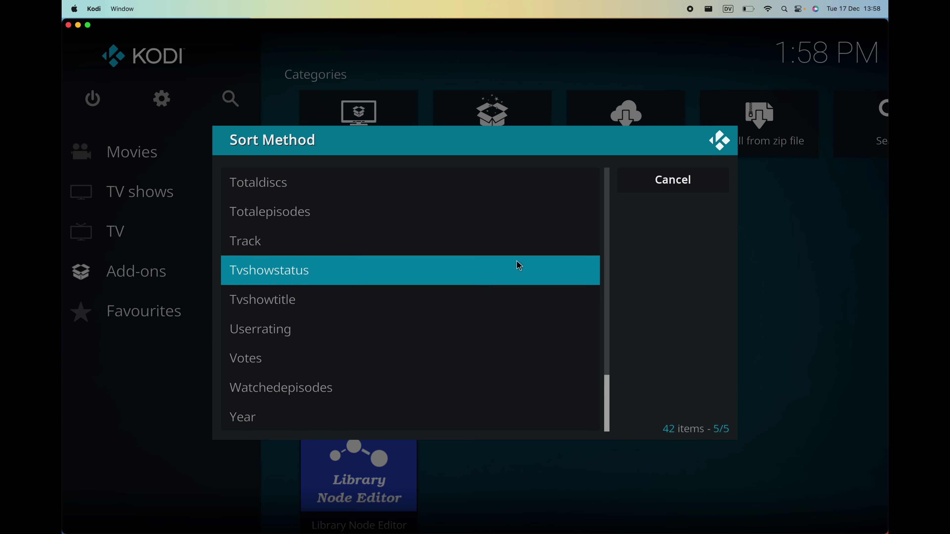
scroll(518, 264, "up", 20)
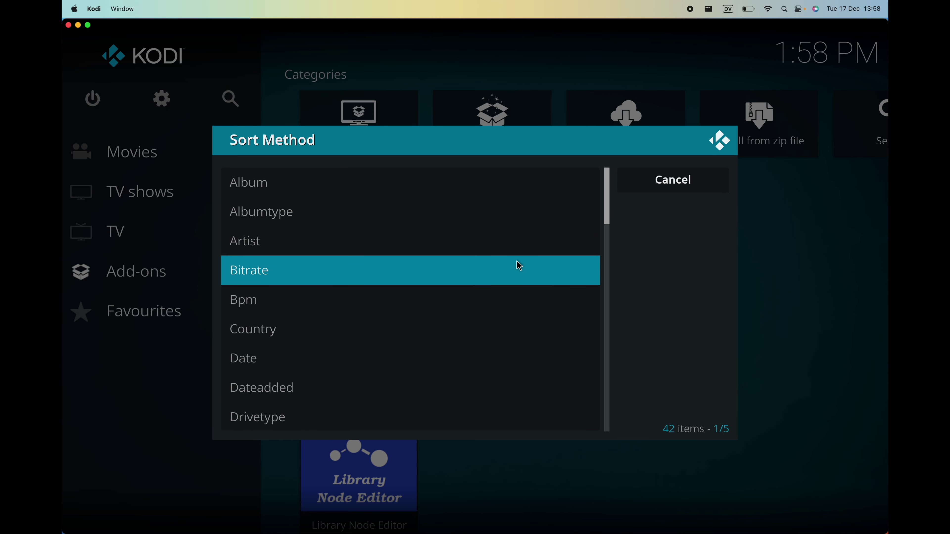
scroll(489, 311, "down", 5)
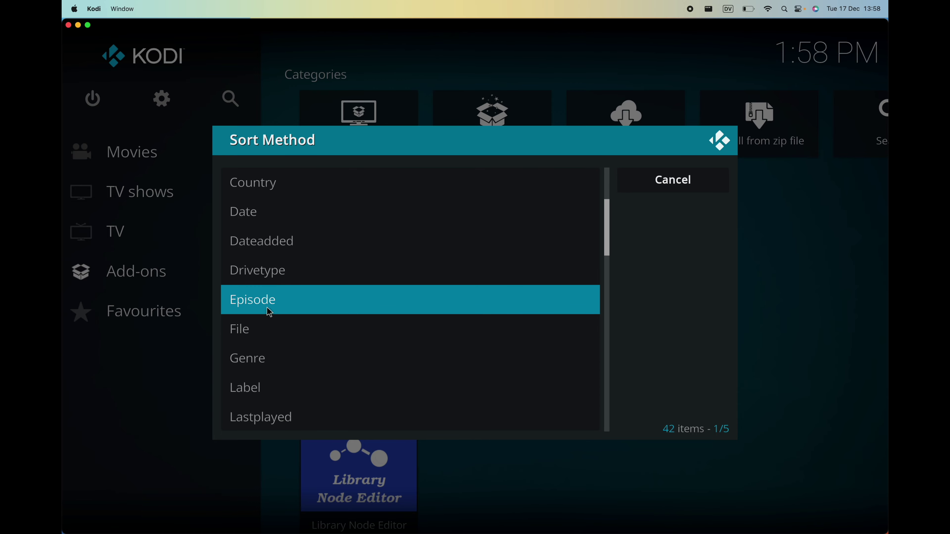
left_click(262, 307)
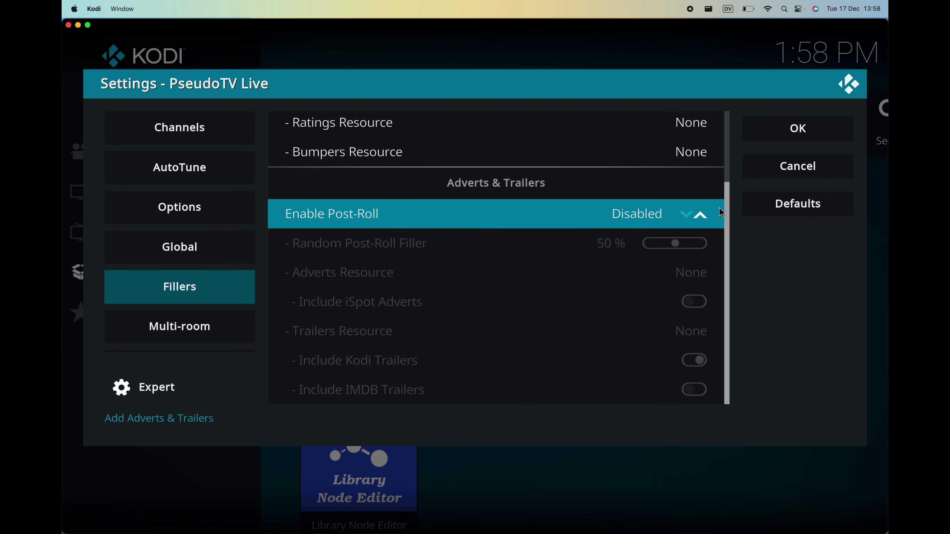
Reopen the Global category and scroll to Parsing, where Sort Method reads Episode.
scroll(727, 202, "up", 2)
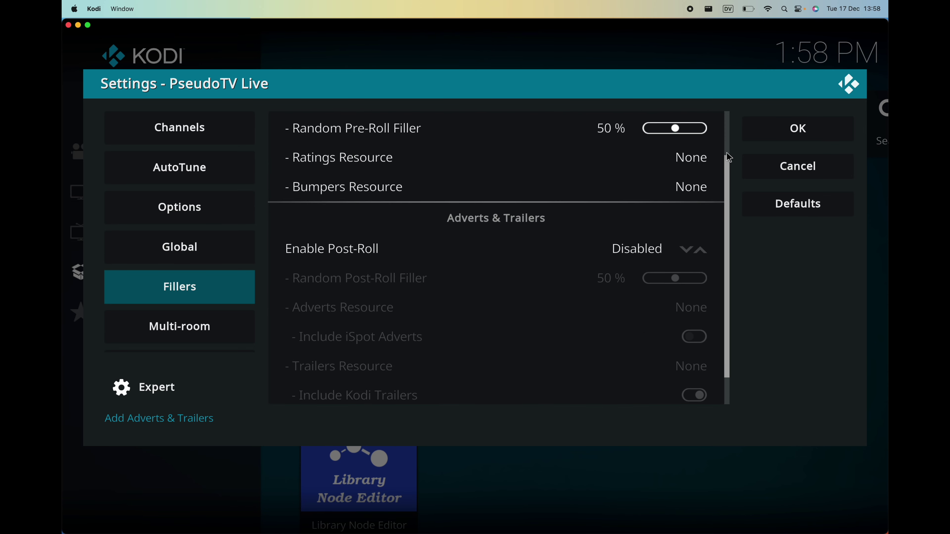
scroll(734, 115, "up", 2)
left_click(227, 258)
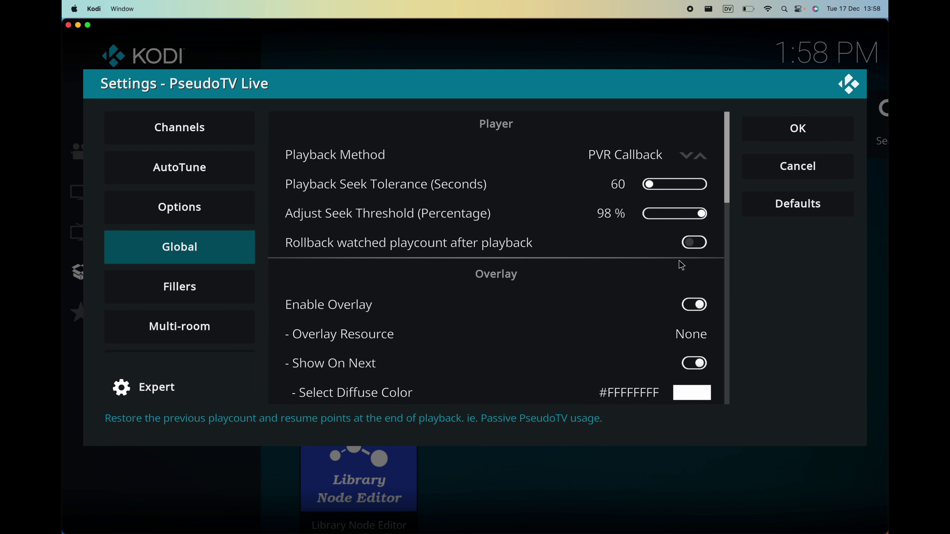
scroll(722, 271, "down", 1)
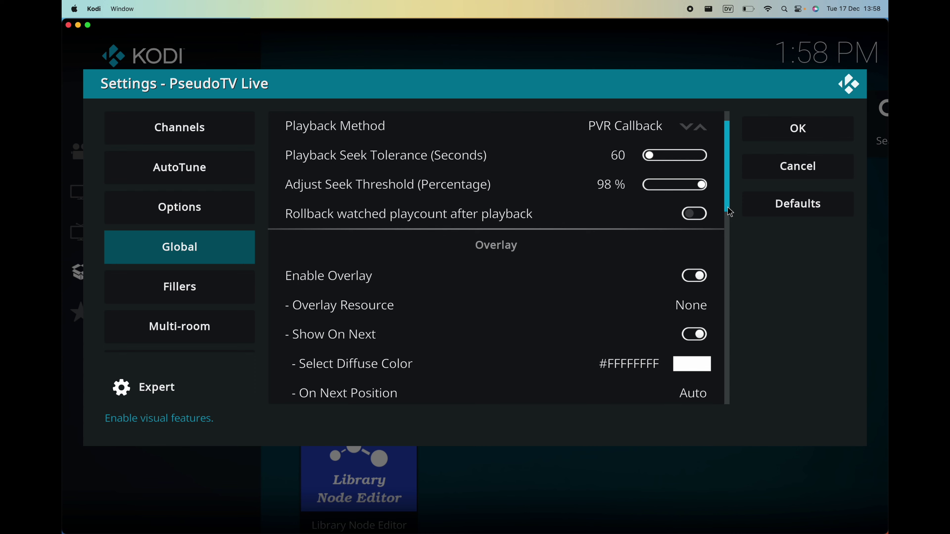
scroll(730, 225, "down", 1)
left_click(728, 268)
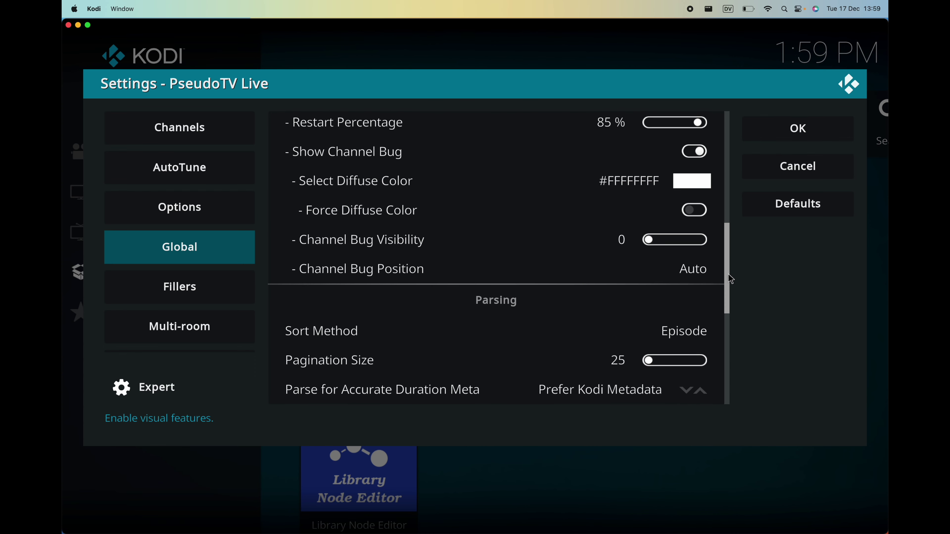
left_click(731, 318)
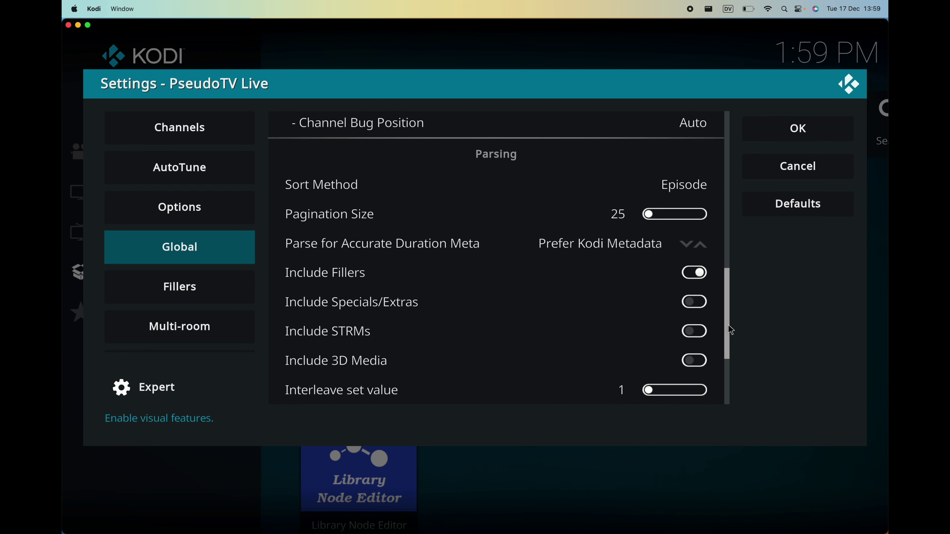
left_click(732, 367)
left_click_drag(730, 365, 731, 331)
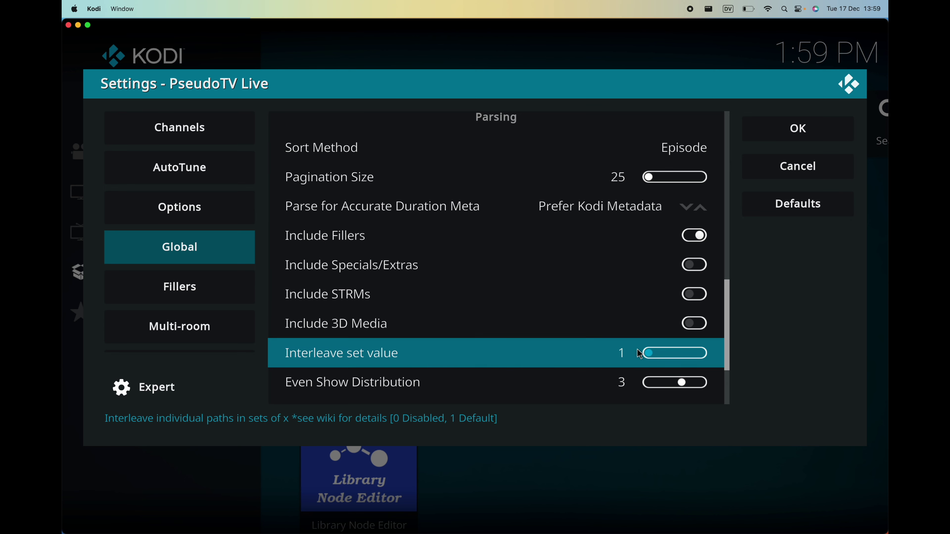
Set Interleave set value and Even Show Distribution to 0, then save and close the settings.
left_click(646, 355)
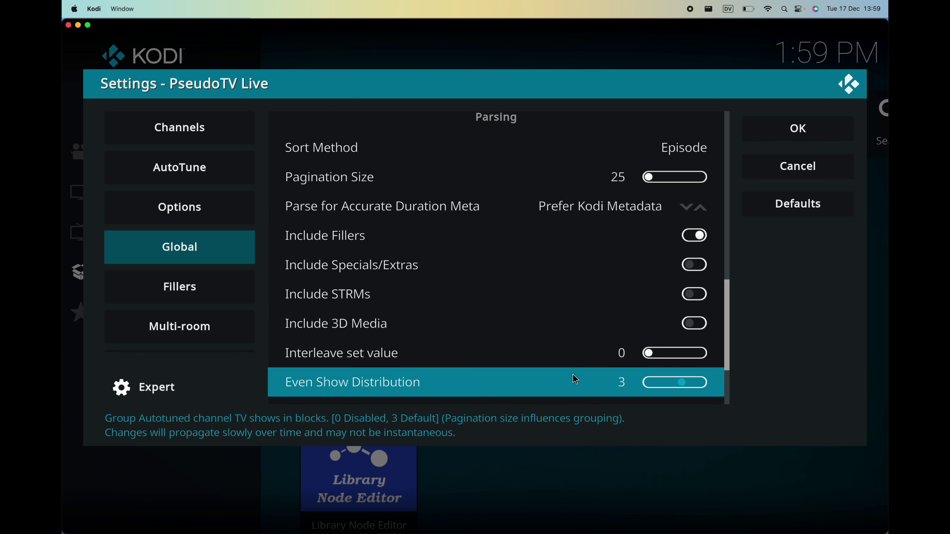
left_click_drag(683, 382, 644, 381)
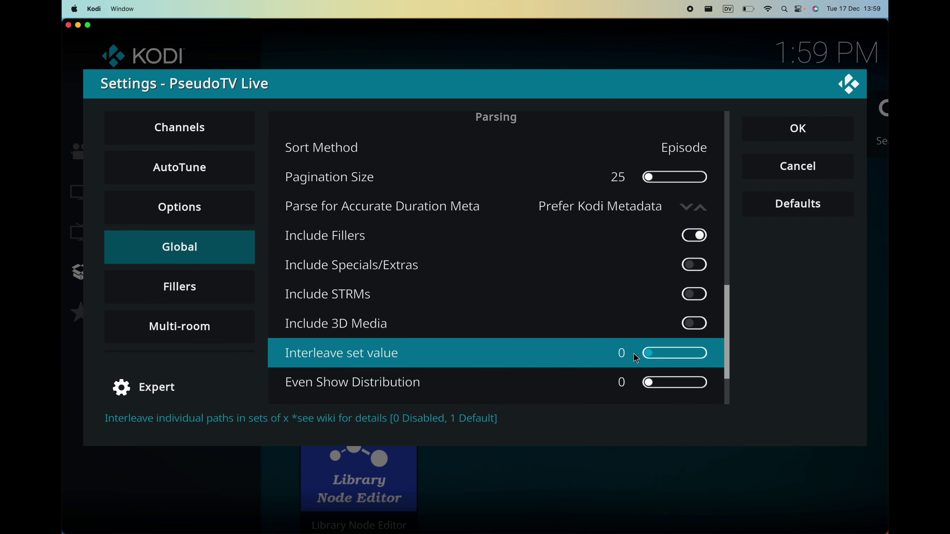
scroll(556, 384, "down", 2)
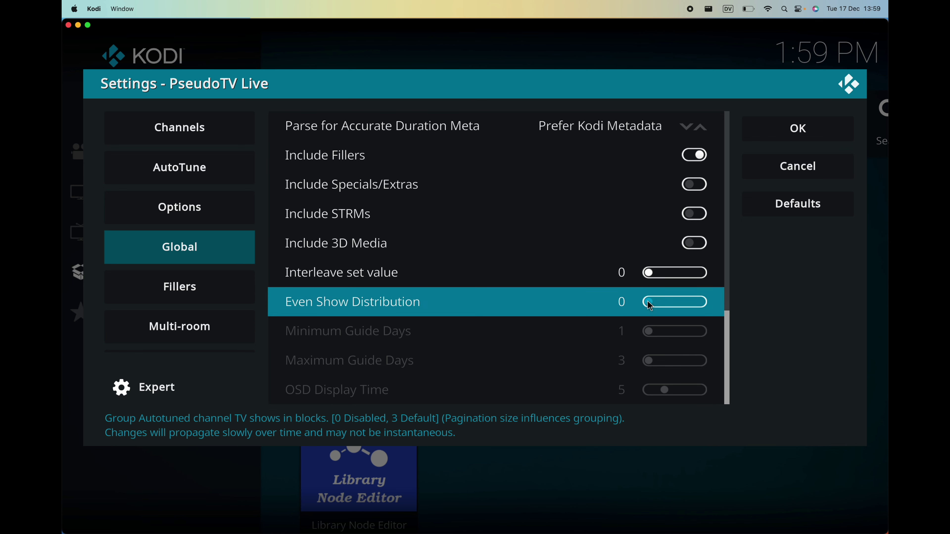
left_click(791, 139)
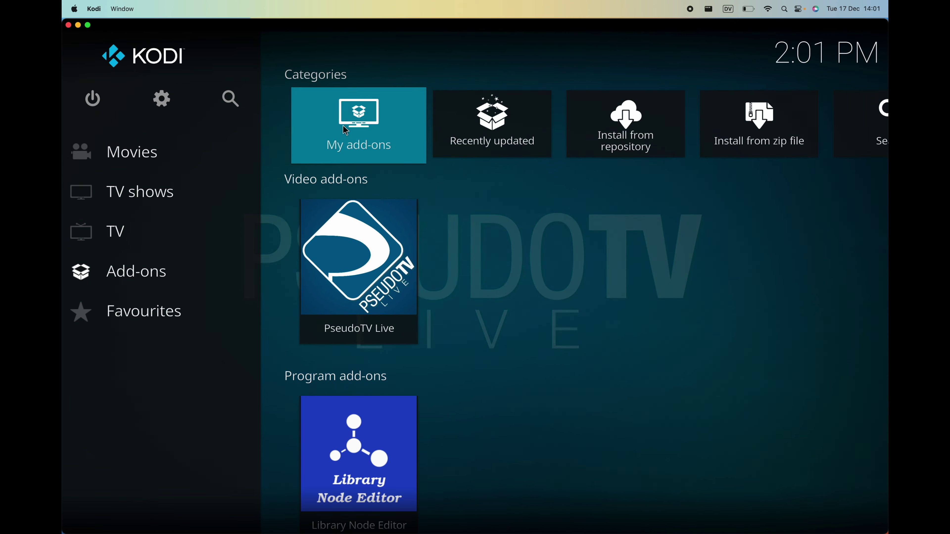
Go to Video Playlists through Settings > Media > Videos and begin a new smart playlist.
left_click(163, 94)
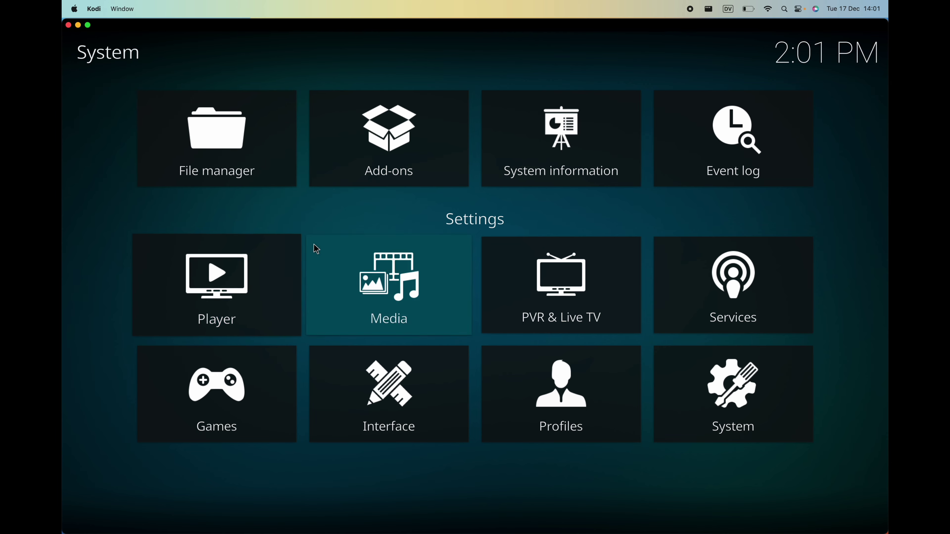
left_click(345, 269)
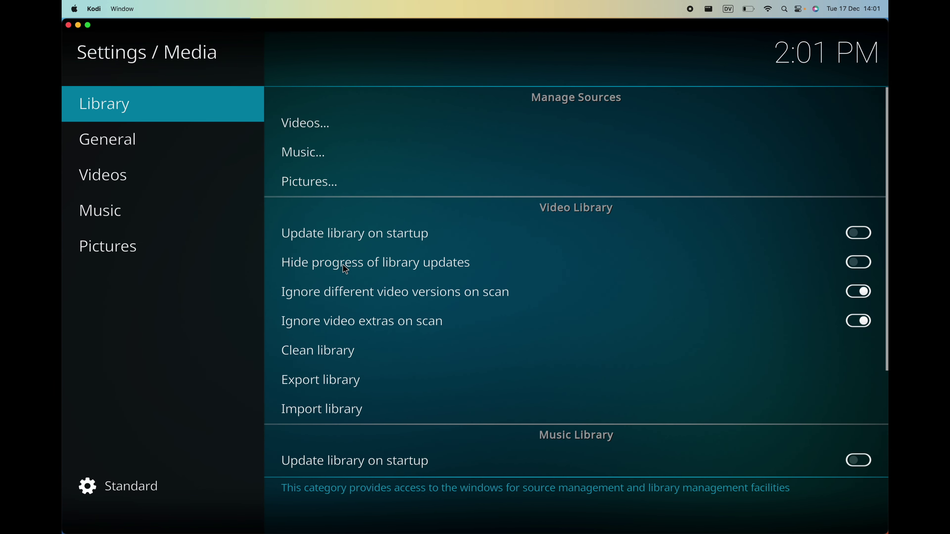
left_click(313, 129)
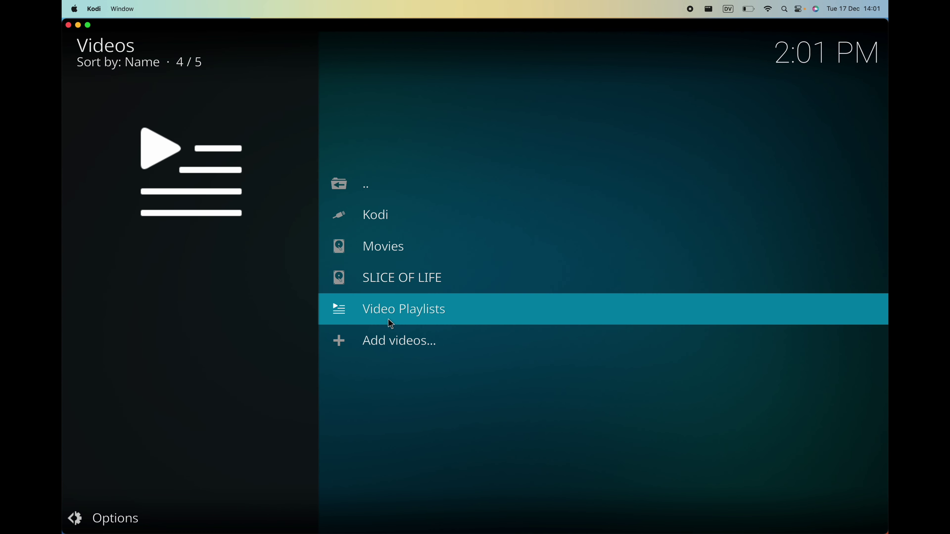
left_click(418, 317)
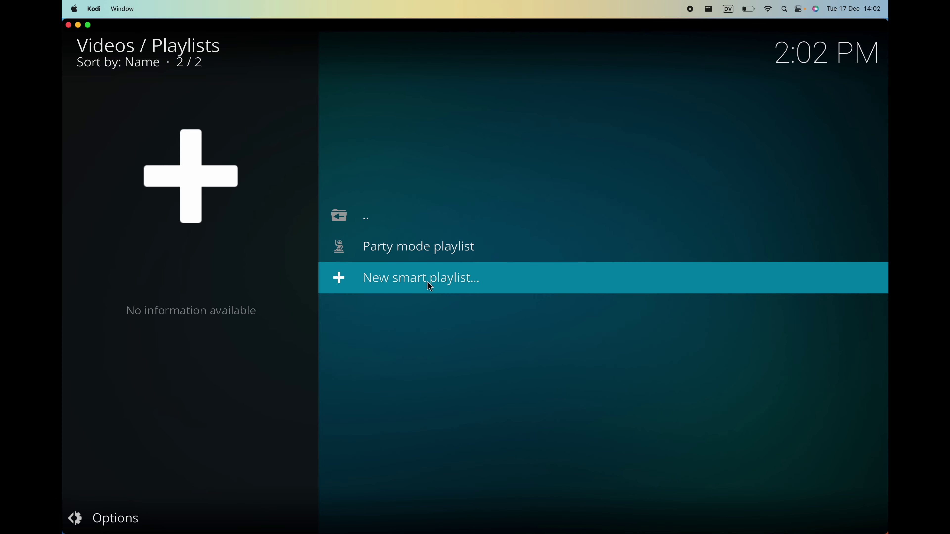
left_click(444, 281)
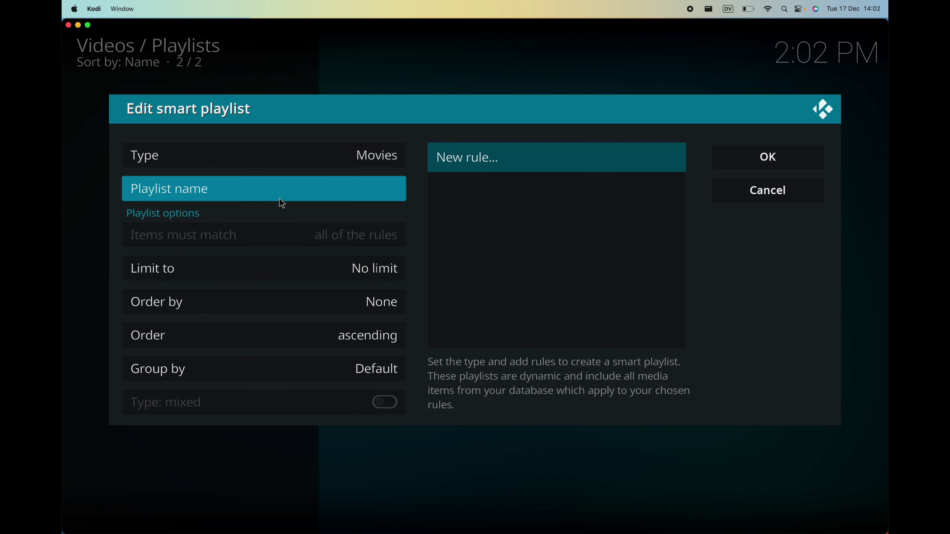
Set the smart playlist type to Episodes and name it 'Slice Of Life'.
left_click(375, 156)
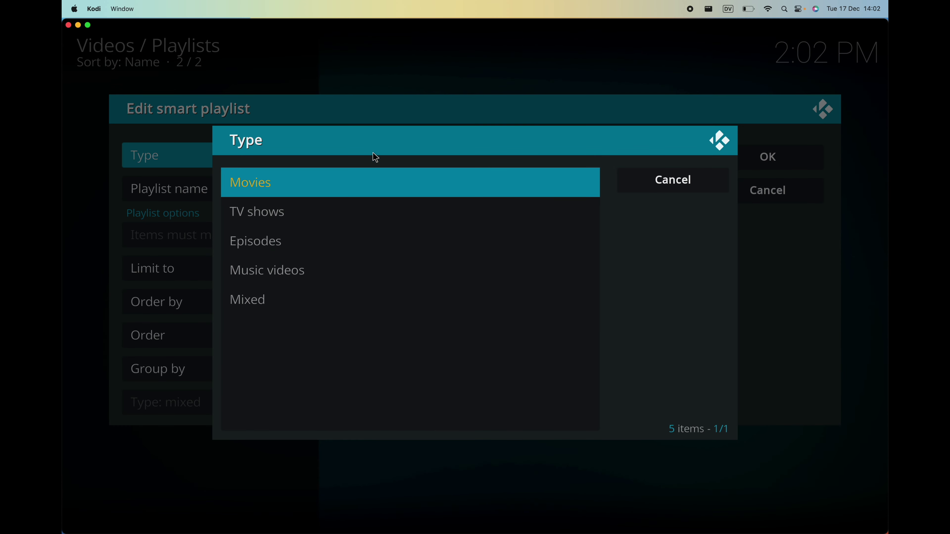
left_click(358, 234)
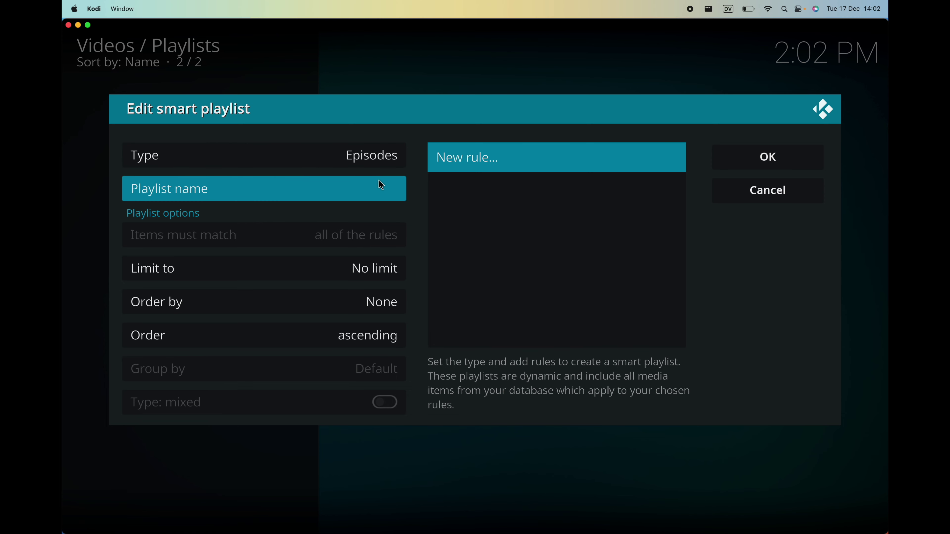
left_click(381, 187)
type("Sl")
type("uc")
key("BackSpace")
key("BackSpace")
type("ice O")
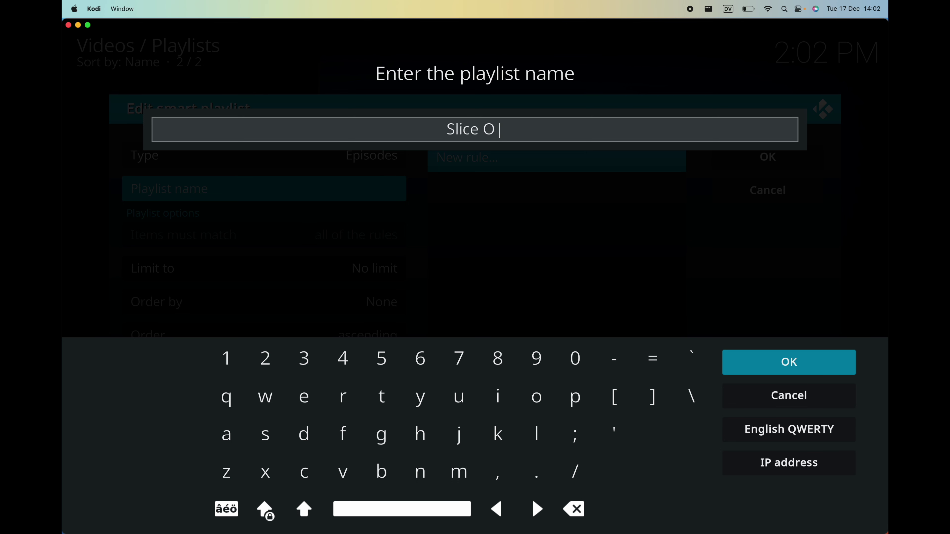
type("f Life")
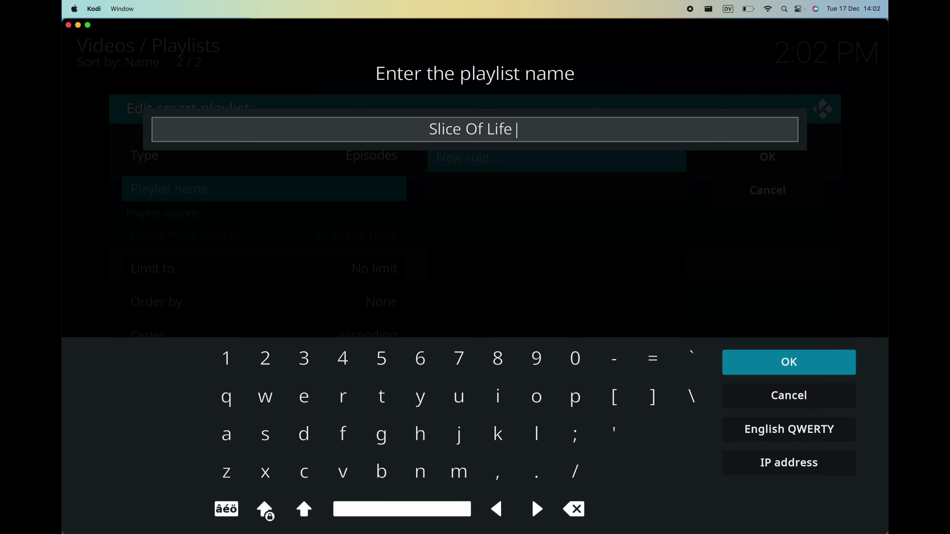
key("Return")
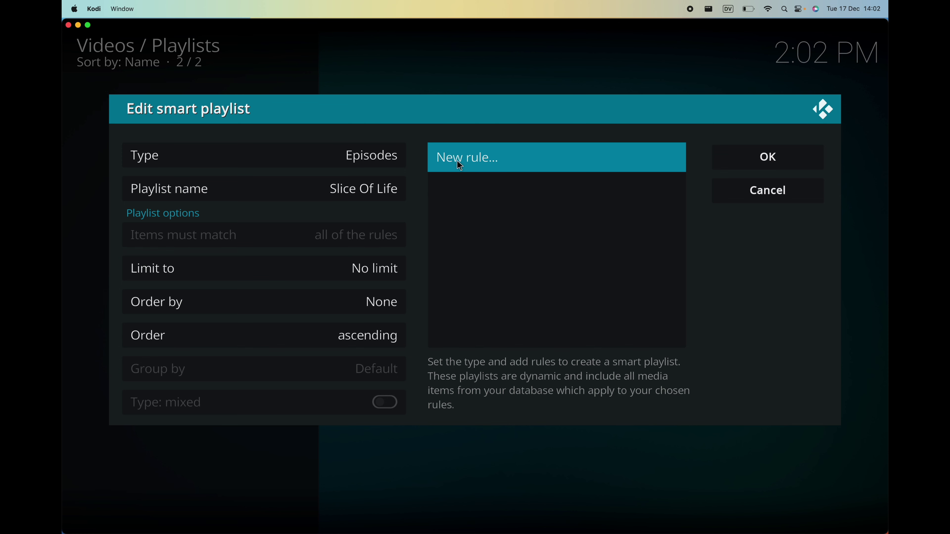
Add a rule matching the TV shows Baywatch, Knight Rider and Quantum Leap.
left_click(490, 162)
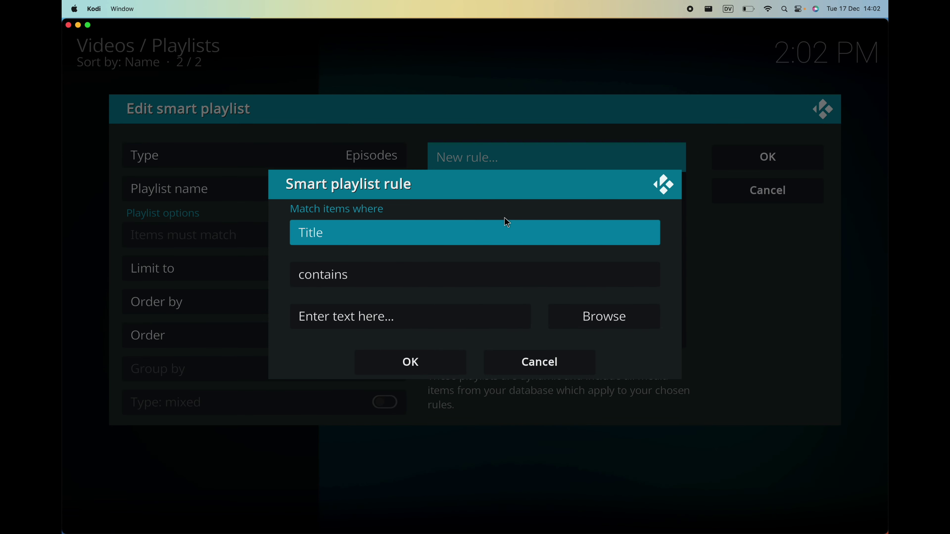
left_click(511, 230)
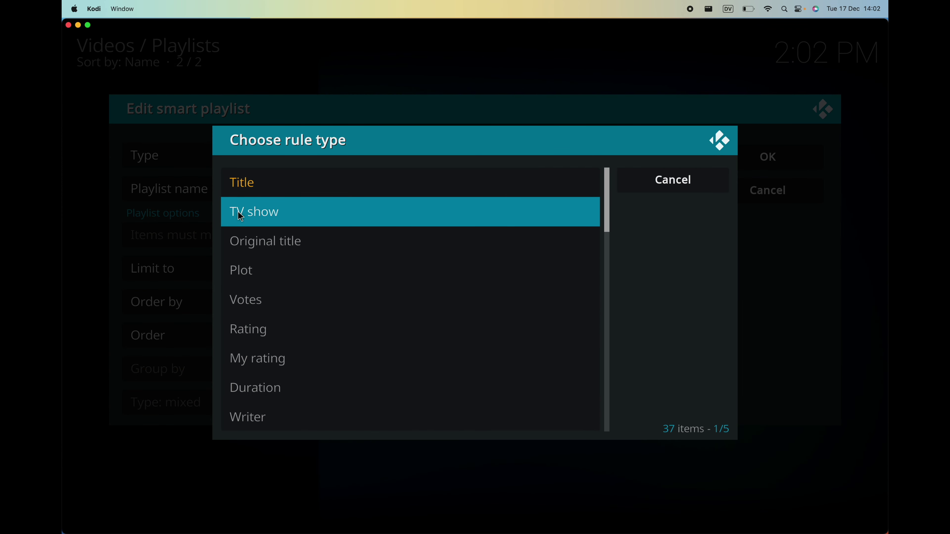
left_click(277, 220)
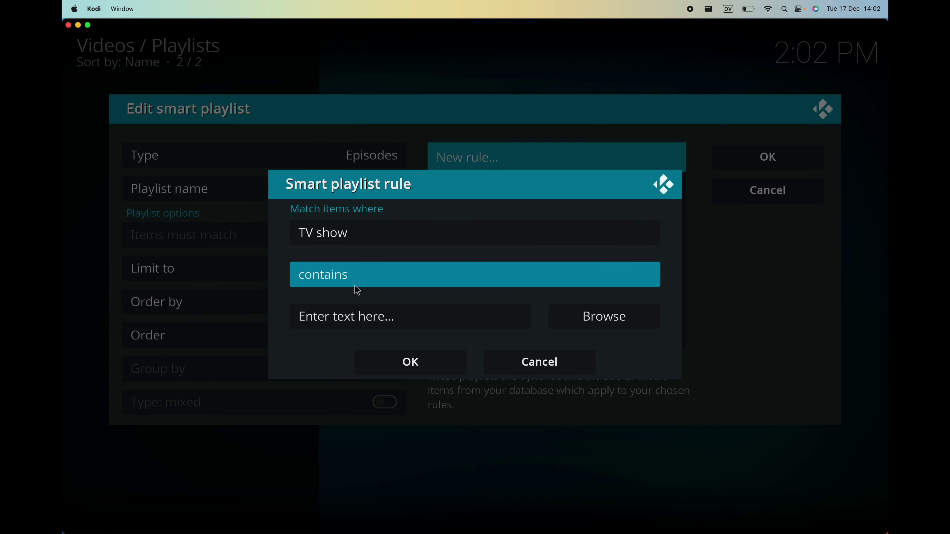
left_click(602, 318)
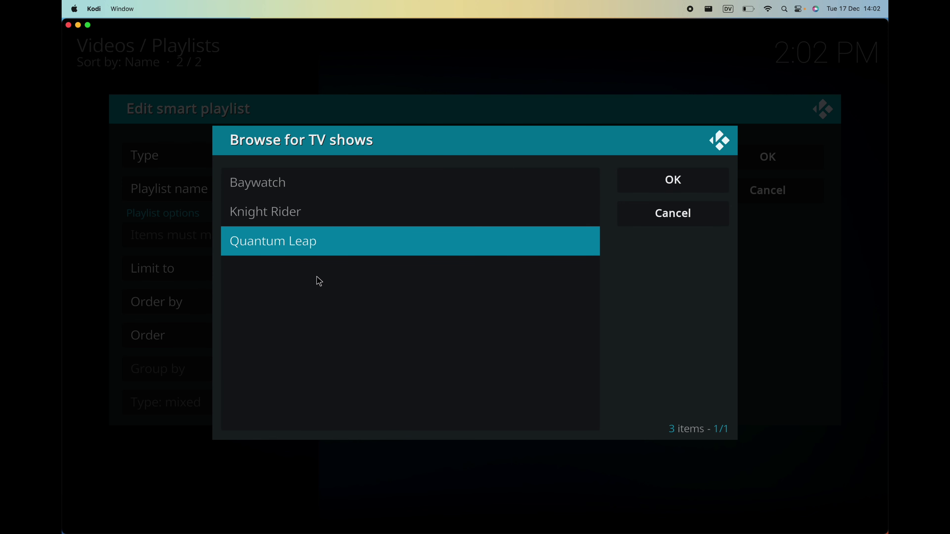
left_click(272, 184)
left_click(273, 212)
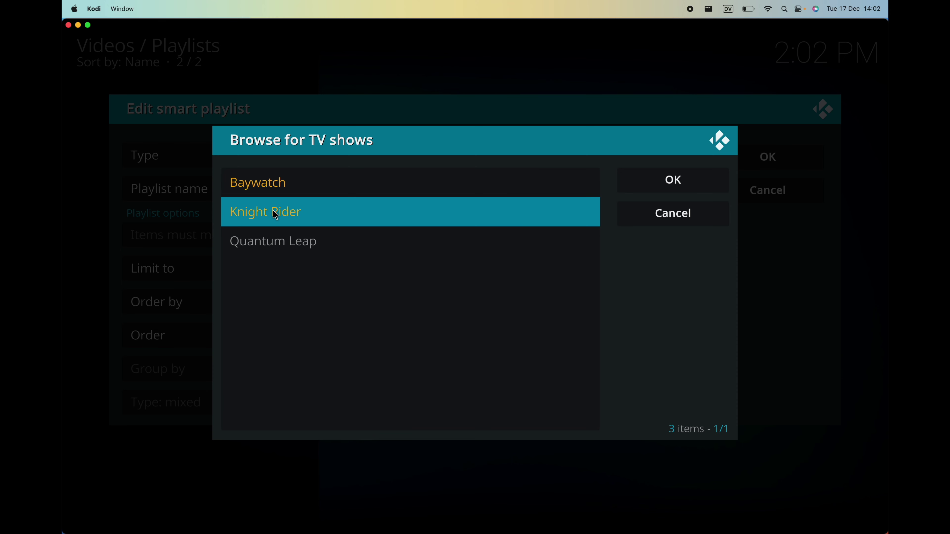
left_click(288, 246)
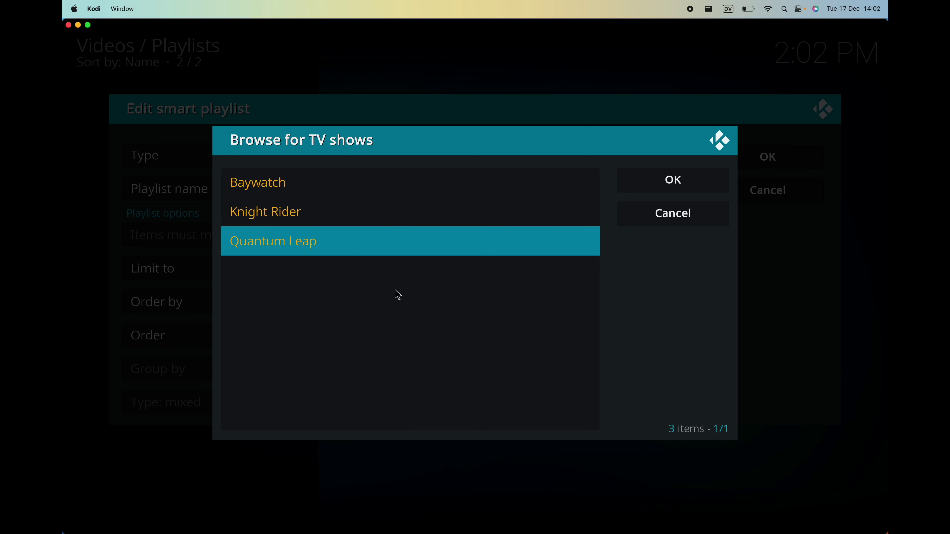
left_click(650, 183)
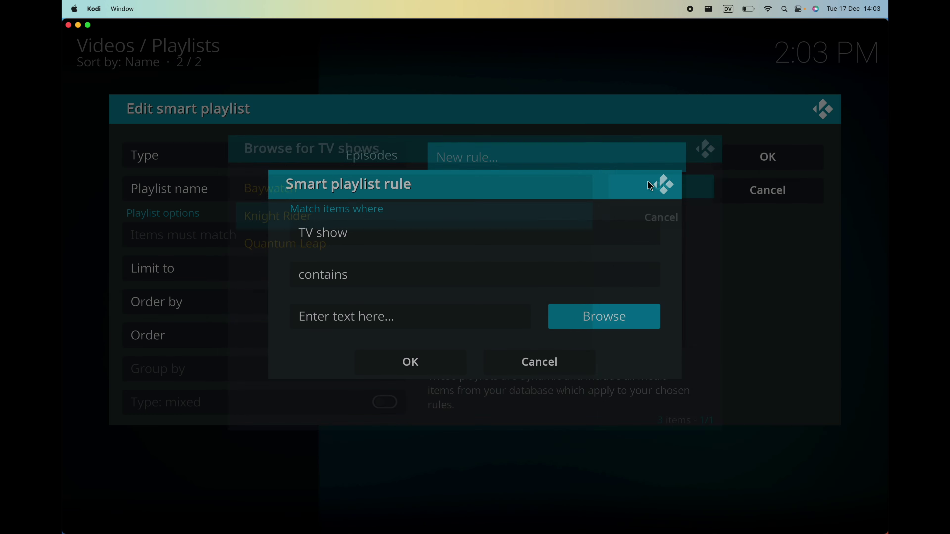
left_click(439, 357)
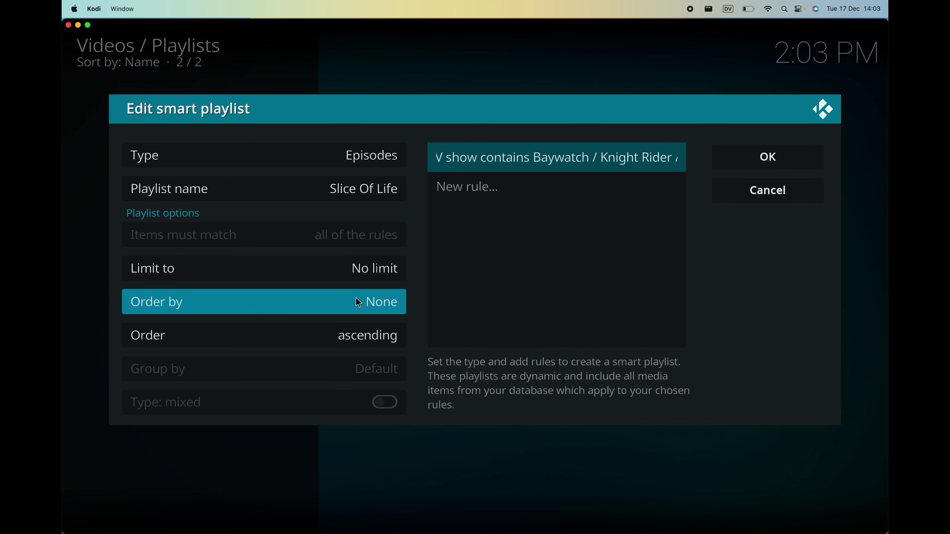
Set the playlist's Order by option to Episode.
left_click(370, 302)
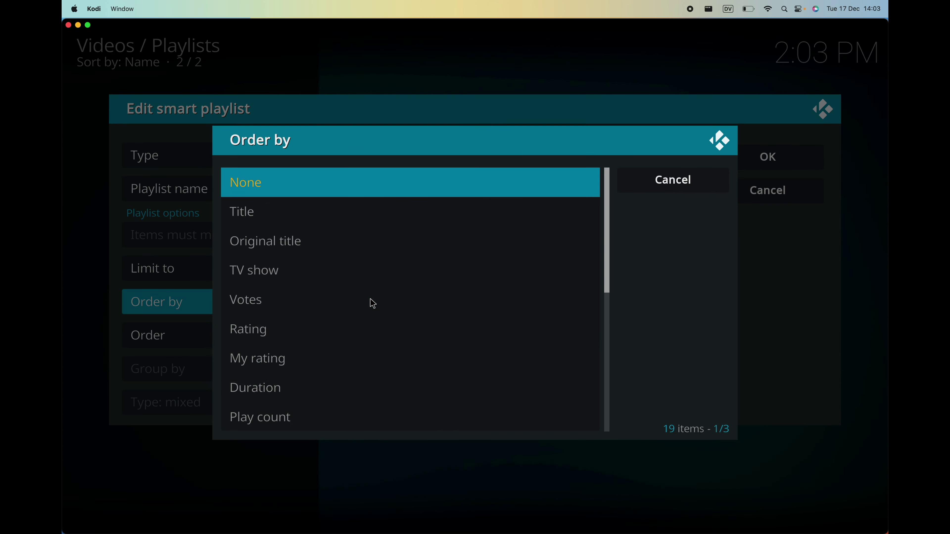
scroll(372, 303, "down", 8)
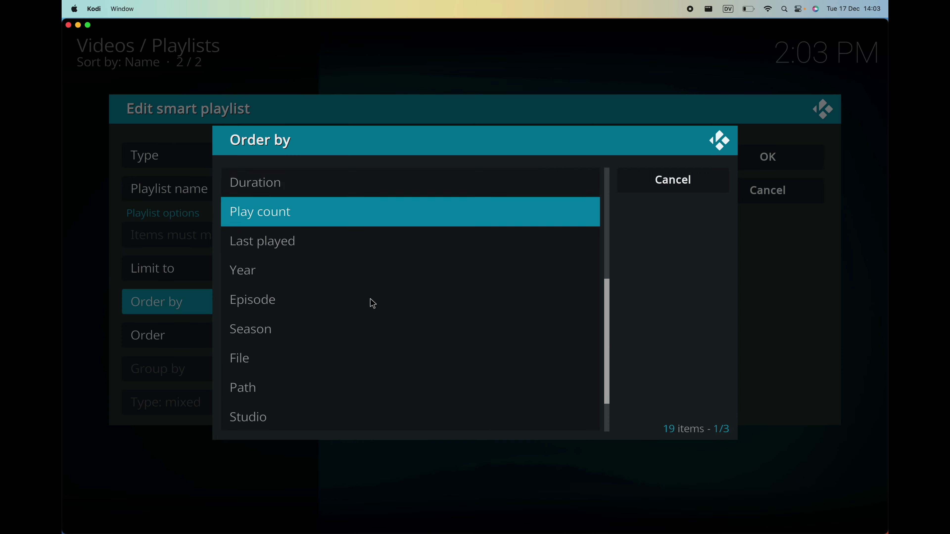
left_click(352, 270)
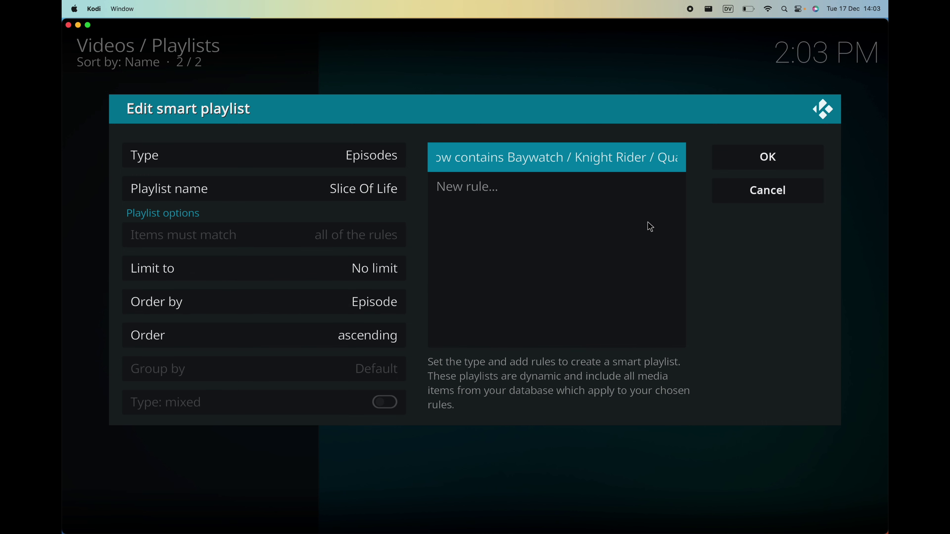
Save the smart playlist as 'Slice Of Life' and open it to view its 379 episodes.
left_click(731, 158)
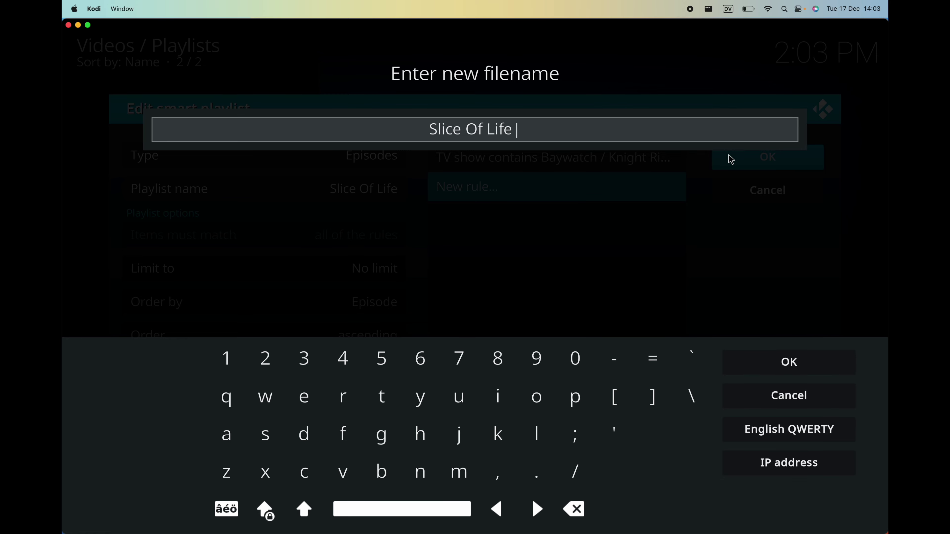
left_click(775, 360)
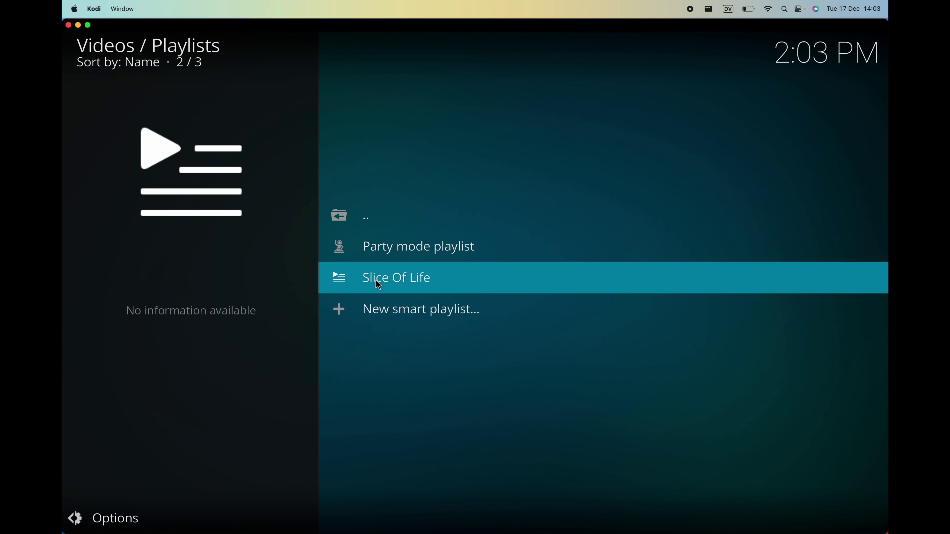
left_click(385, 285)
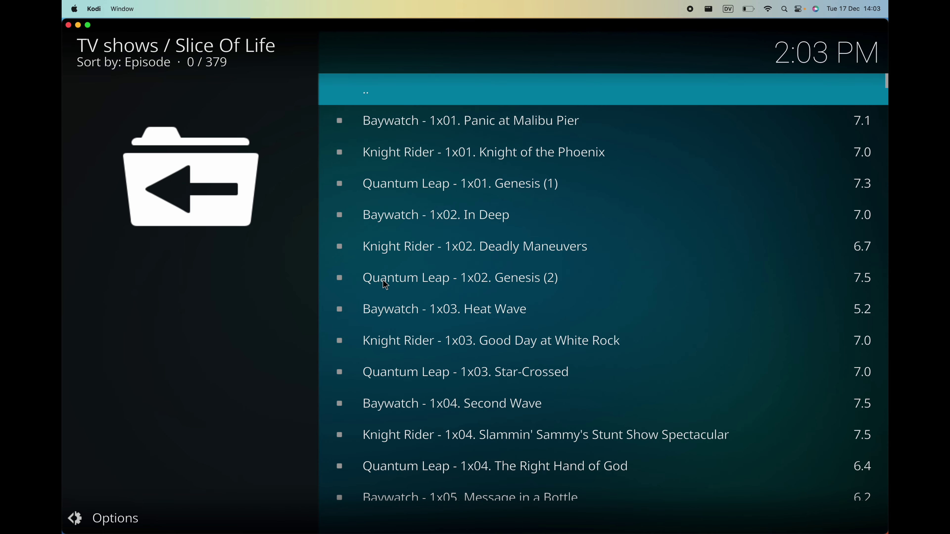
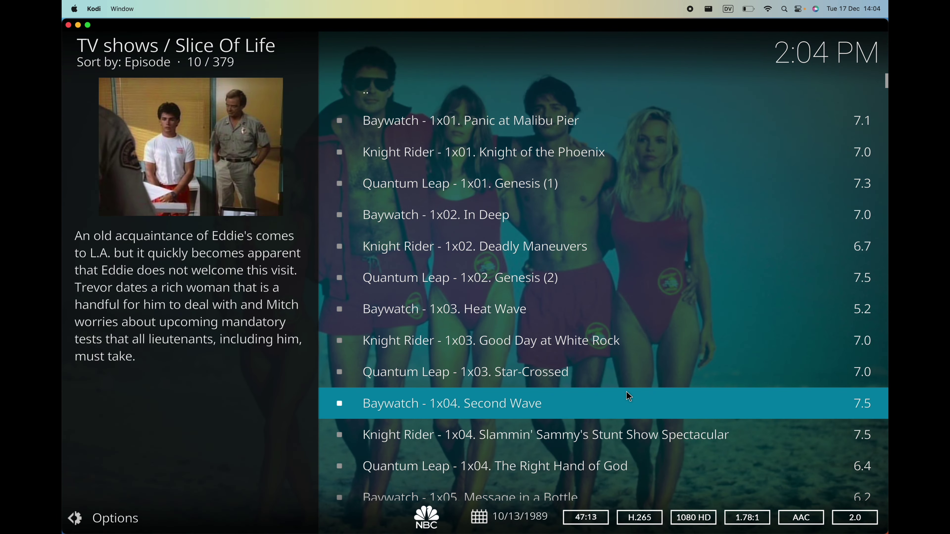
Back out of the Slice Of Life episode list through Videos and System to the home Add-ons page.
scroll(628, 393, "down", 4)
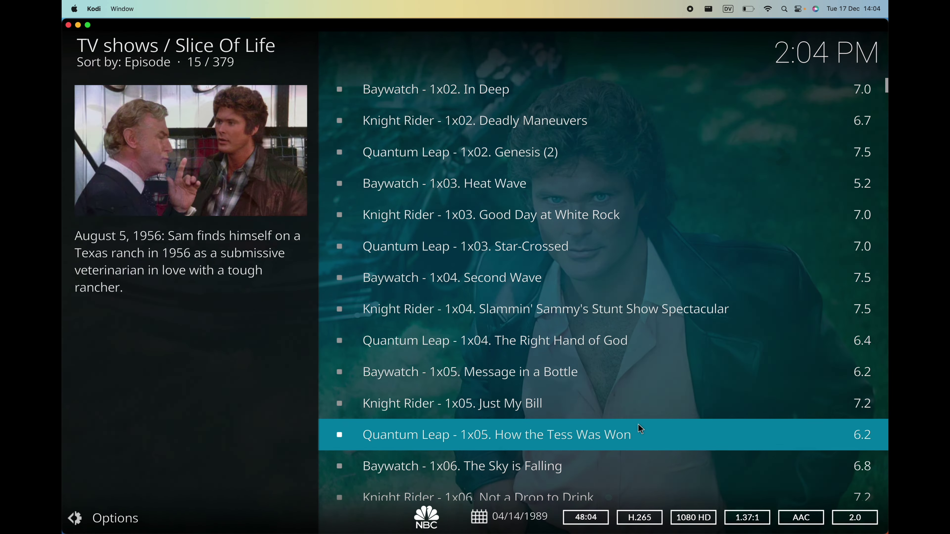
scroll(638, 426, "down", 5)
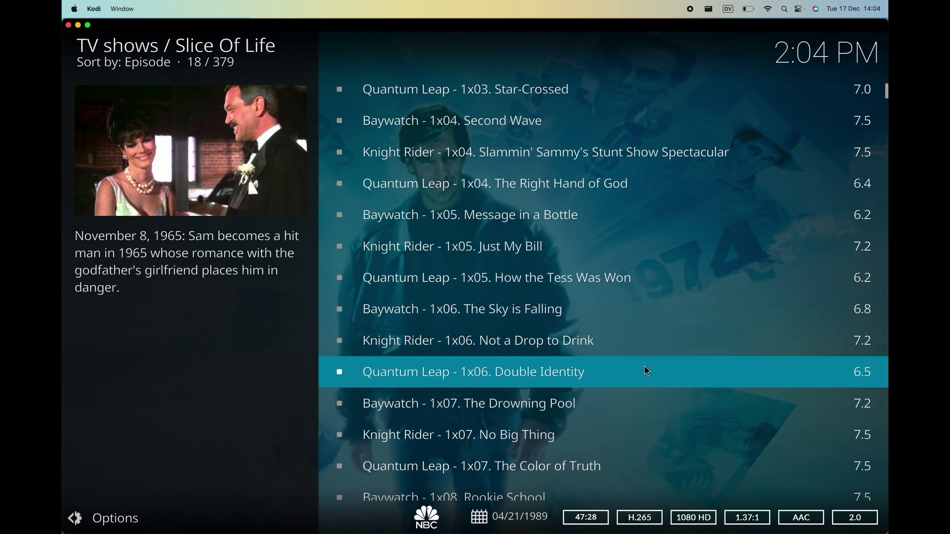
scroll(644, 365, "down", 2)
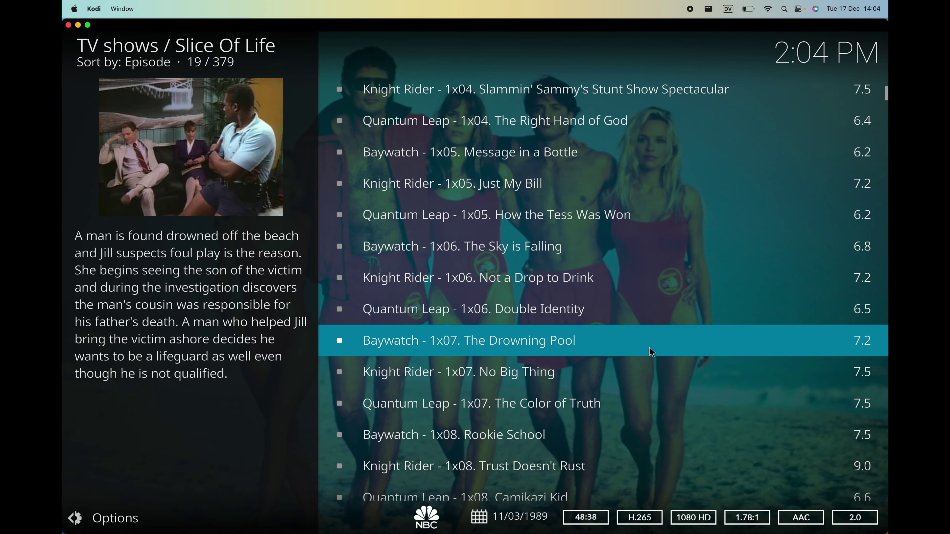
scroll(651, 352, "up", 19)
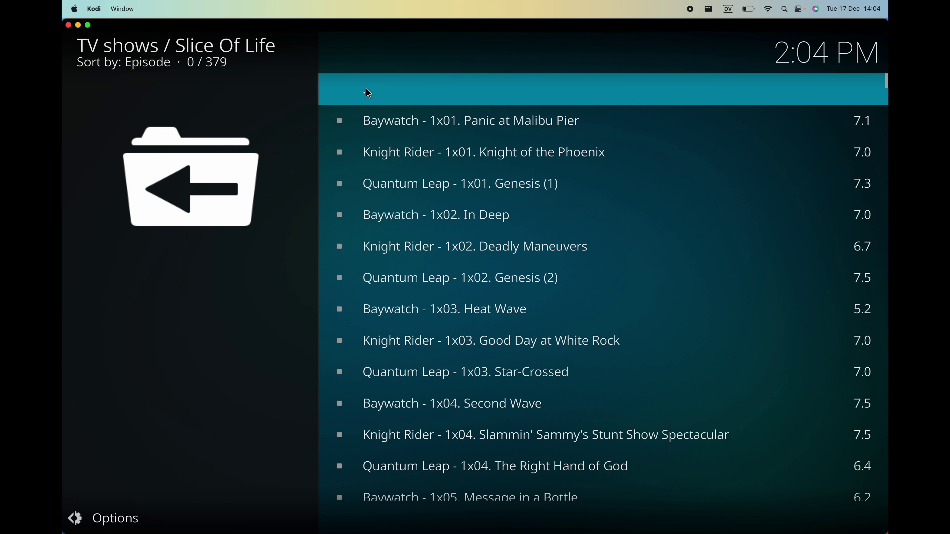
left_click(368, 93)
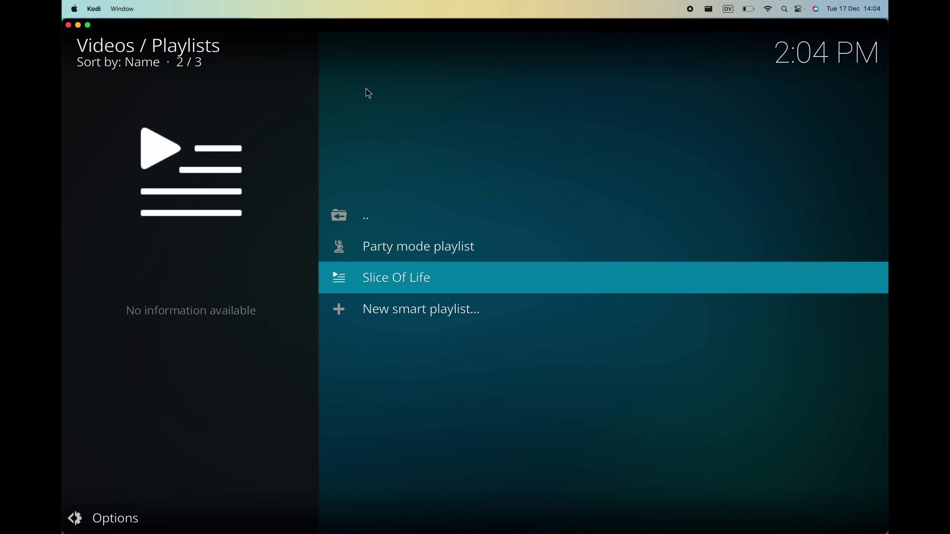
left_click(106, 48)
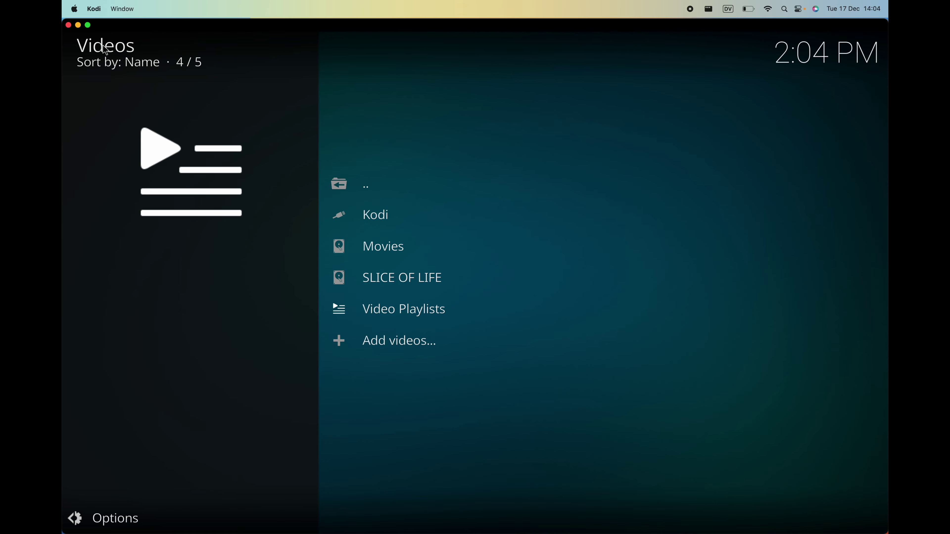
left_click(106, 49)
left_click(104, 46)
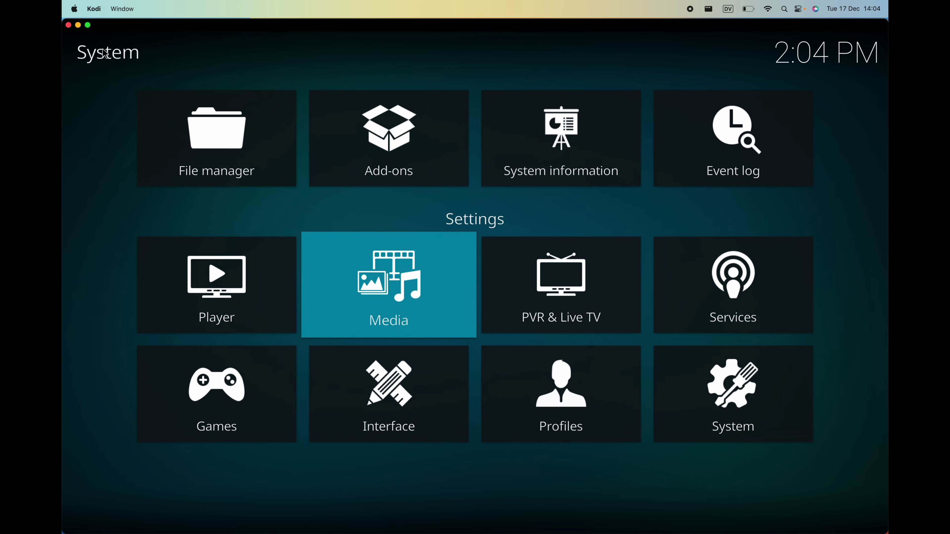
left_click(102, 49)
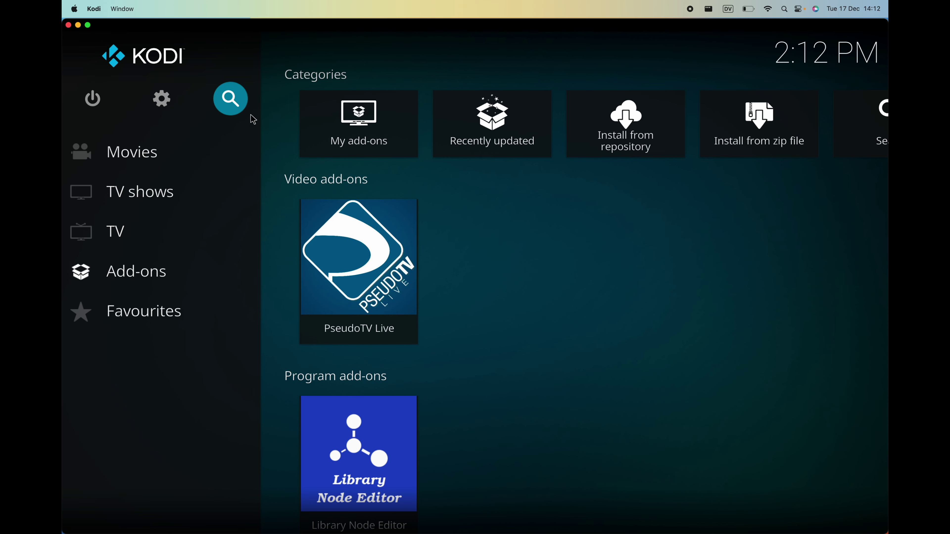
Open the Channel Manager in PseudoTV Live's settings and choose the HomeTV server.
right_click(386, 265)
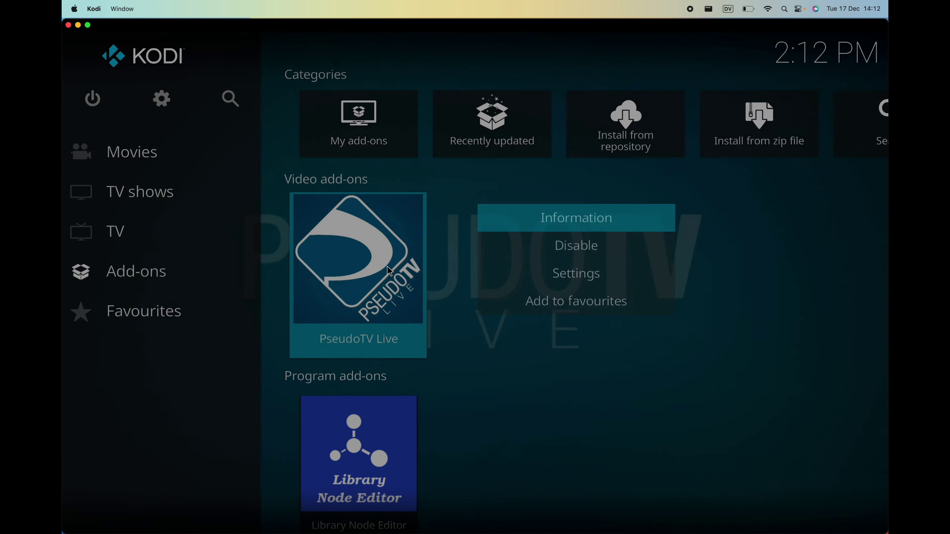
left_click(558, 276)
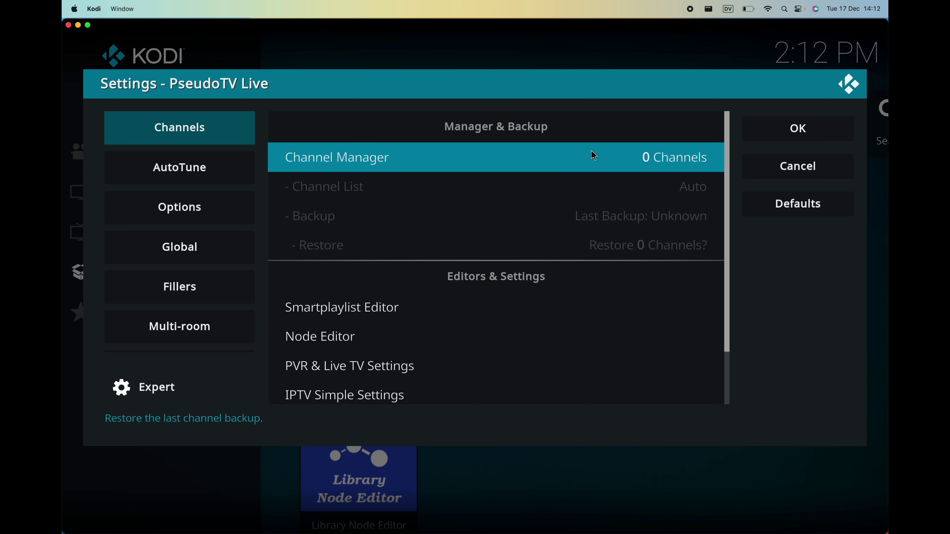
left_click(557, 157)
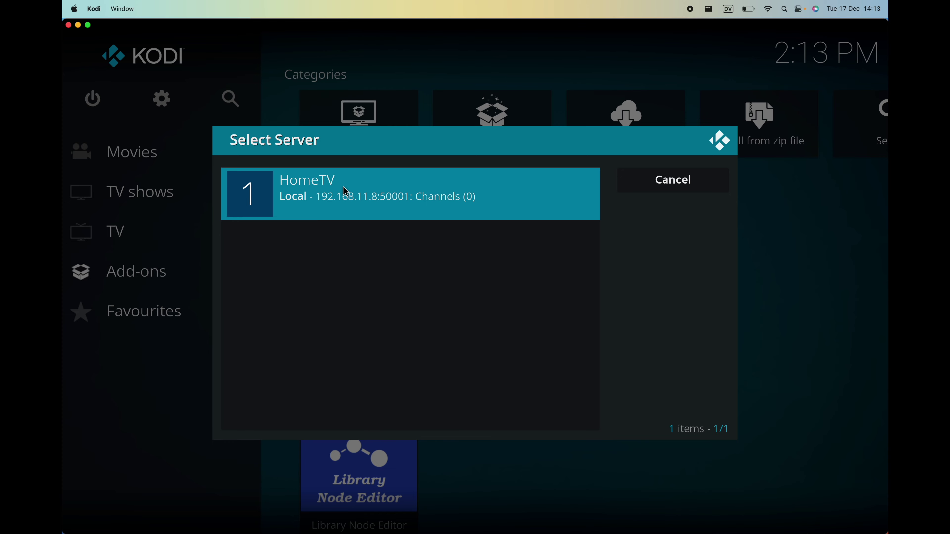
left_click(370, 212)
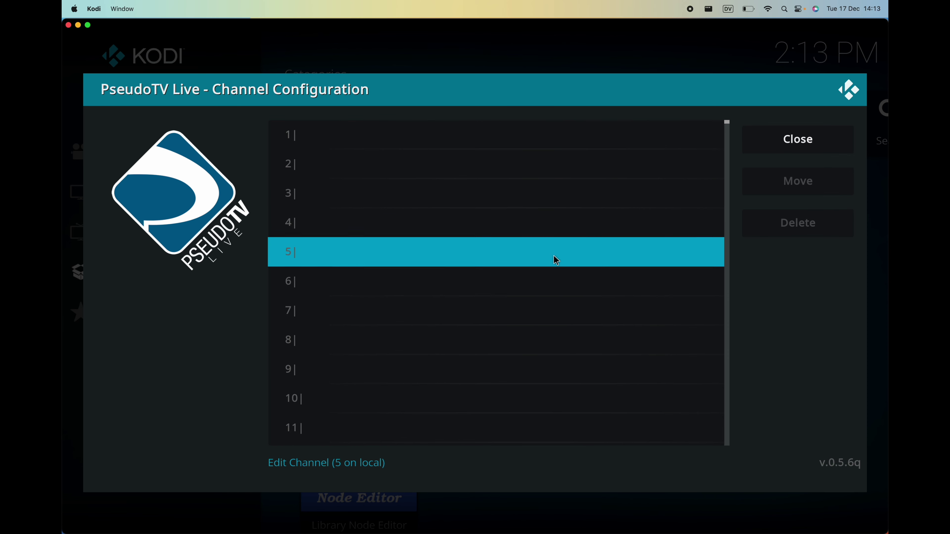
Scroll through the empty channel slots in Channel Configuration and return to the top.
scroll(587, 290, "down", 15)
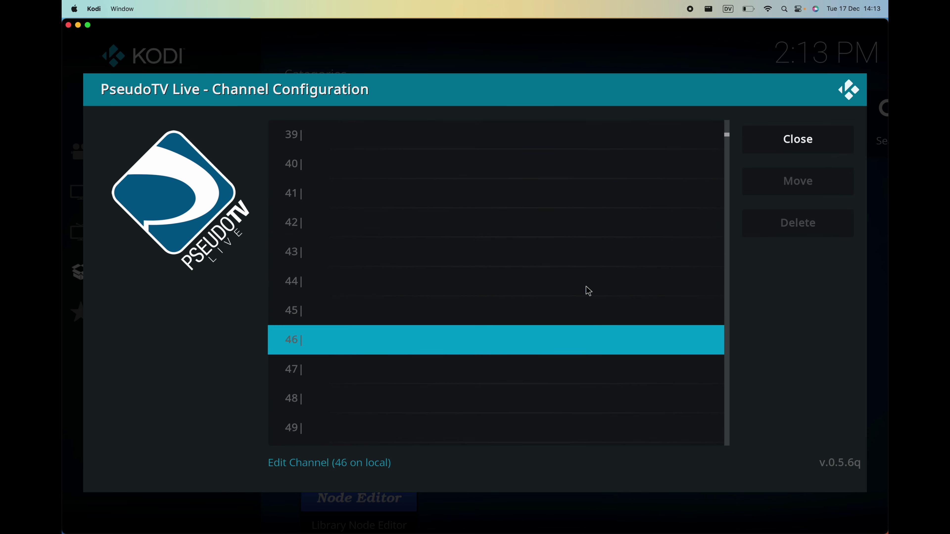
scroll(678, 260, "down", 6)
scroll(679, 260, "down", 20)
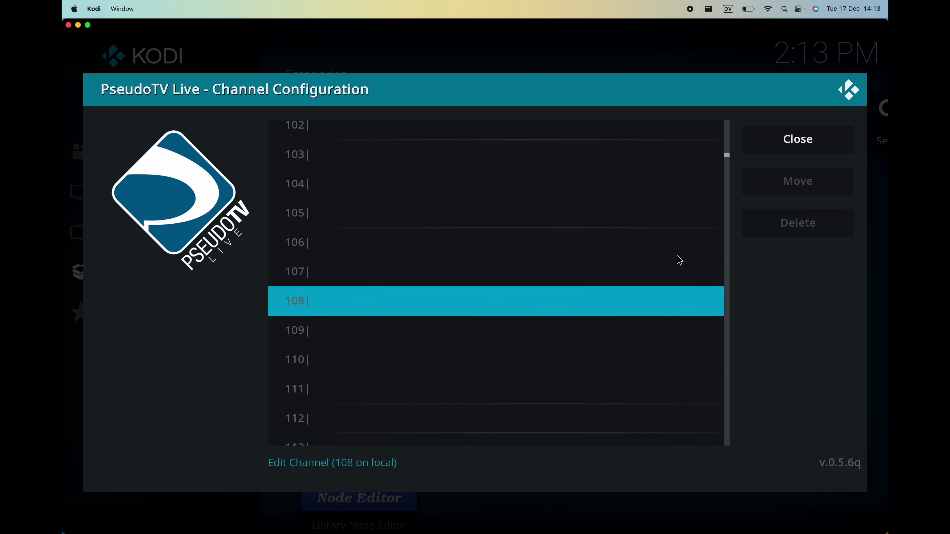
scroll(628, 277, "up", 20)
scroll(621, 280, "down", 6)
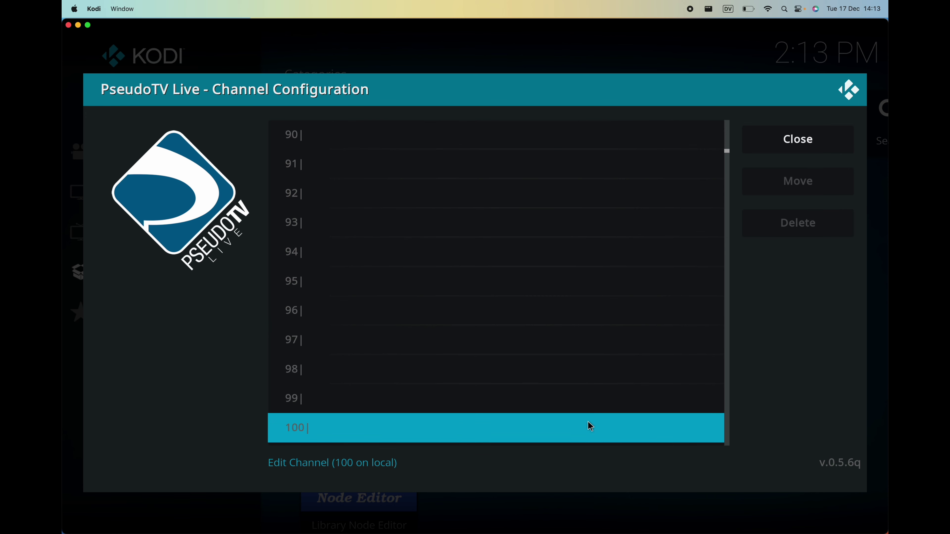
scroll(584, 276, "up", 20)
scroll(585, 278, "up", 20)
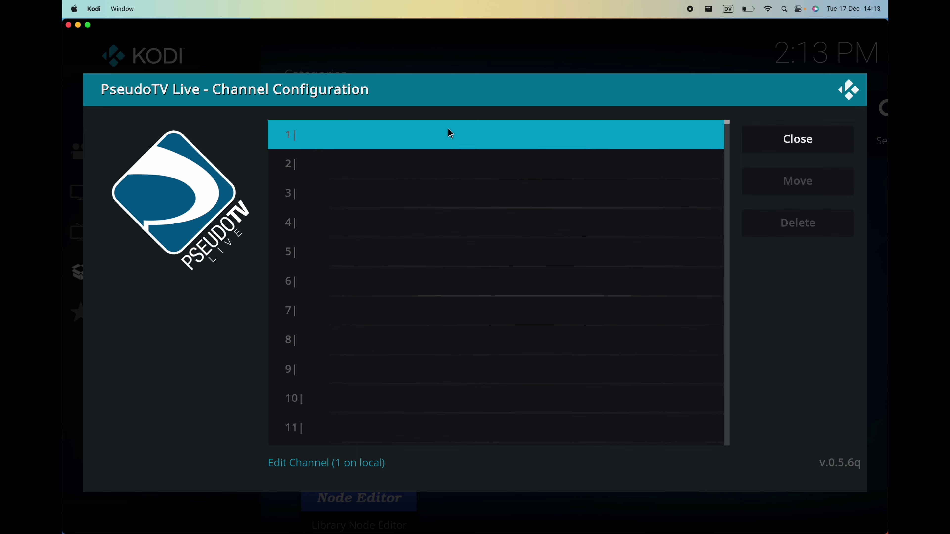
Add Slice Of Life.xsp from Video SmartPlaylists as channel 1's content path.
left_click(589, 134)
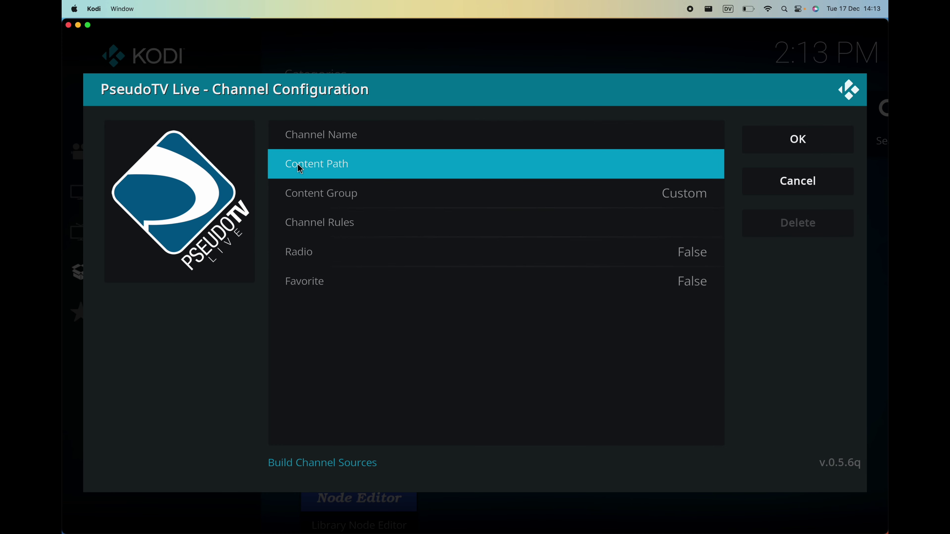
left_click(545, 173)
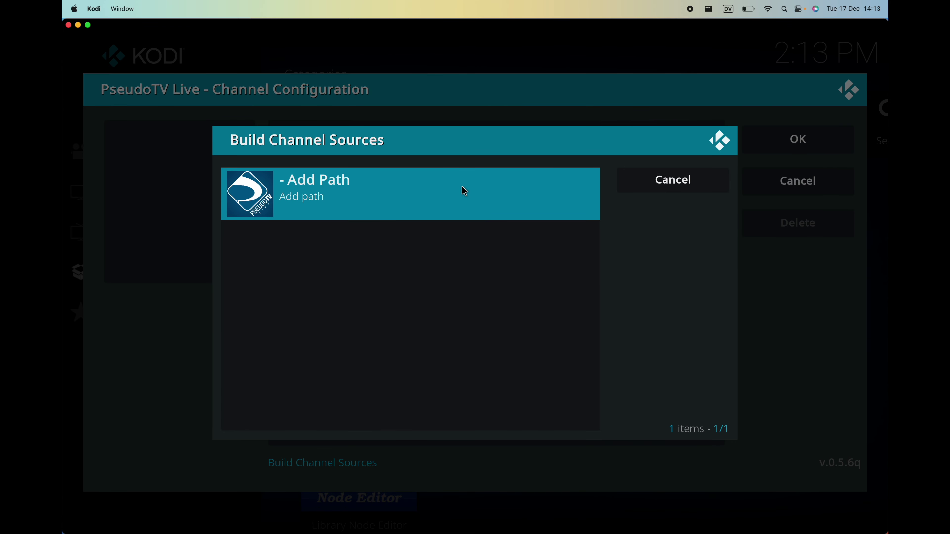
left_click(464, 191)
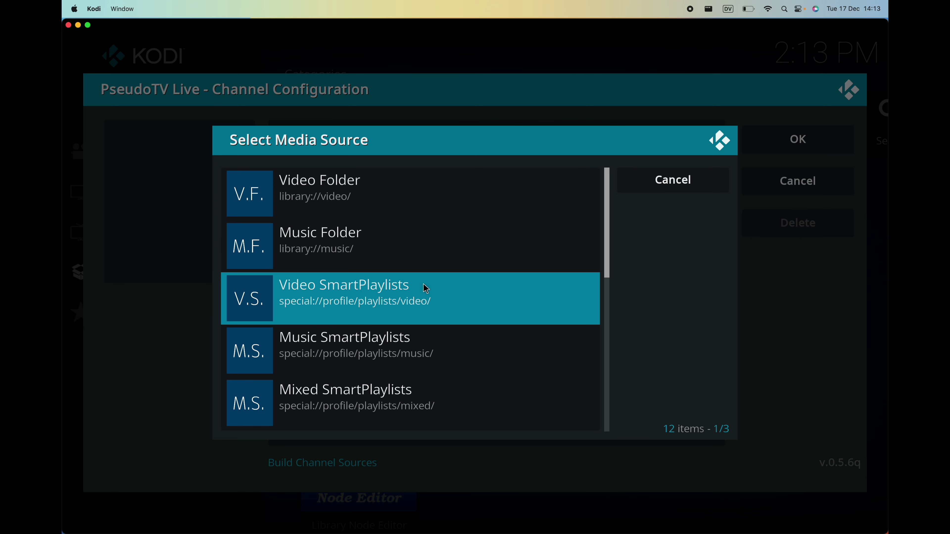
left_click(472, 291)
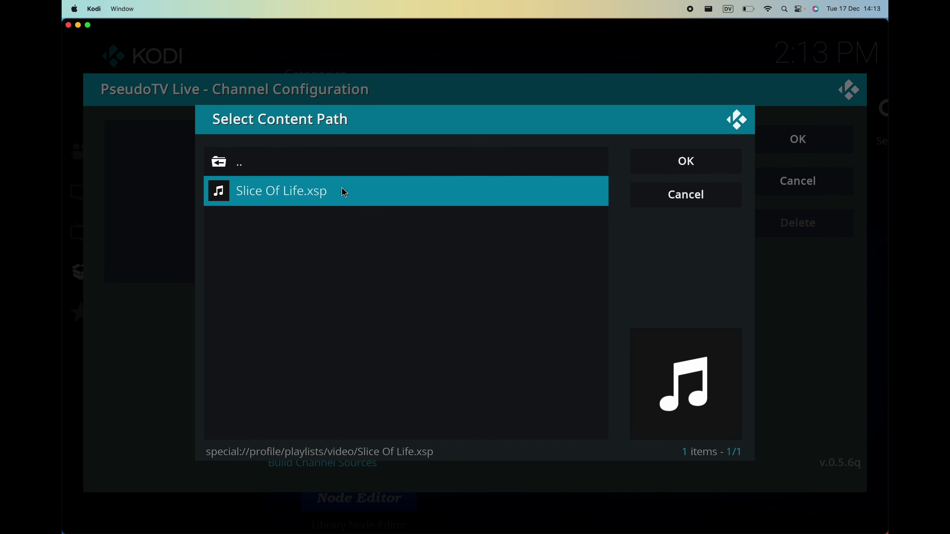
left_click(368, 192)
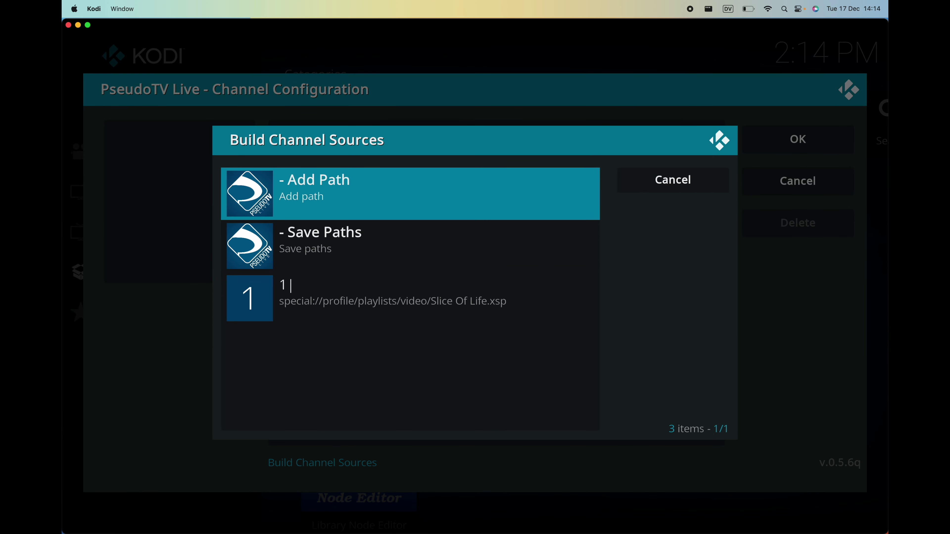
Keep the Slice Of Life.xsp source and put channel 1 in the TV Shows group only, without Custom.
left_click(407, 246)
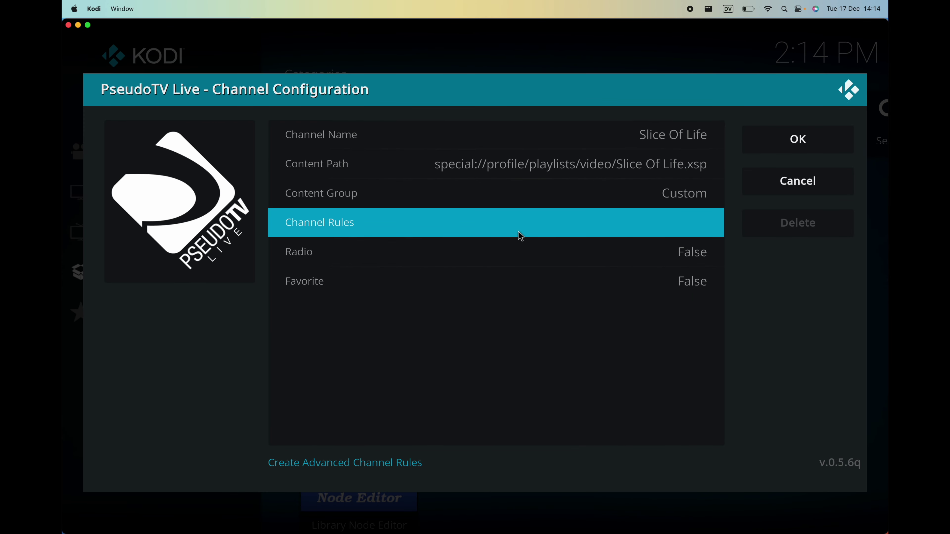
left_click(687, 198)
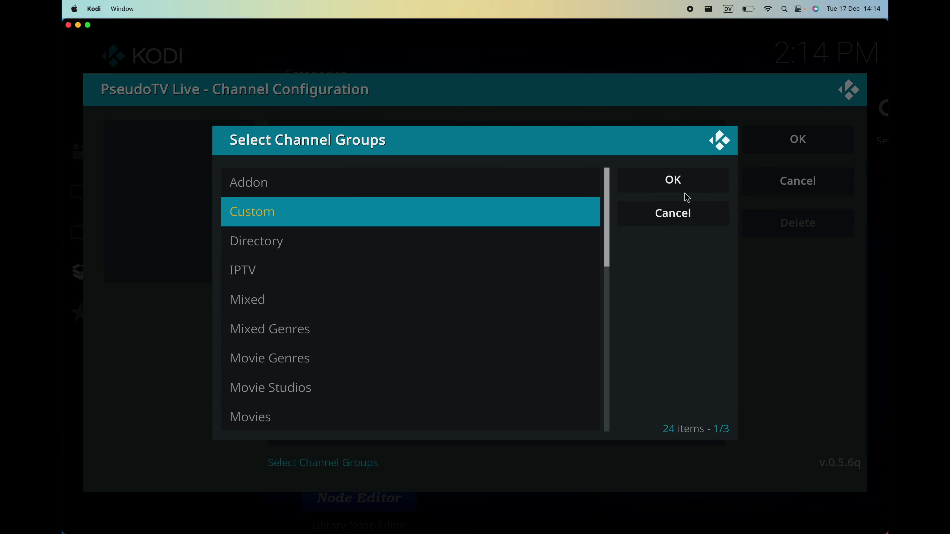
scroll(491, 212, "down", 15)
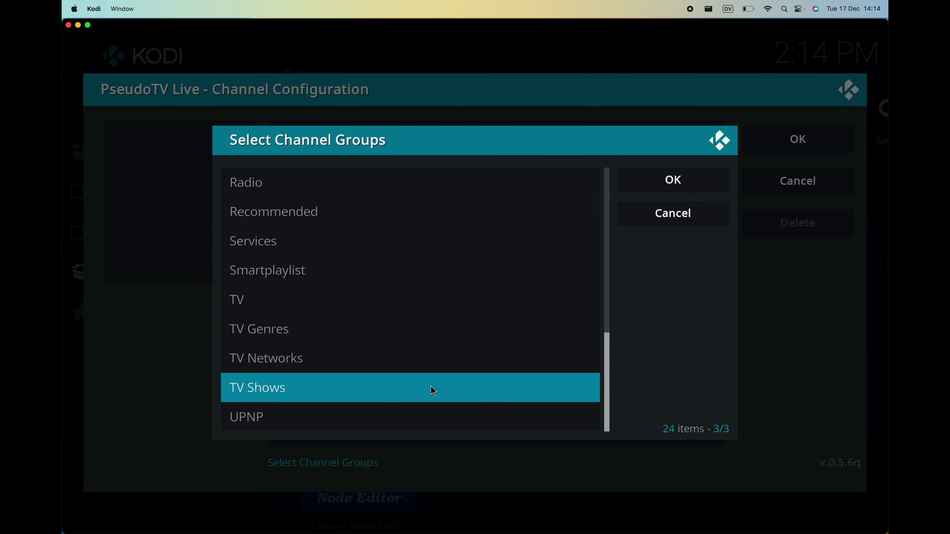
left_click(433, 390)
scroll(475, 306, "up", 15)
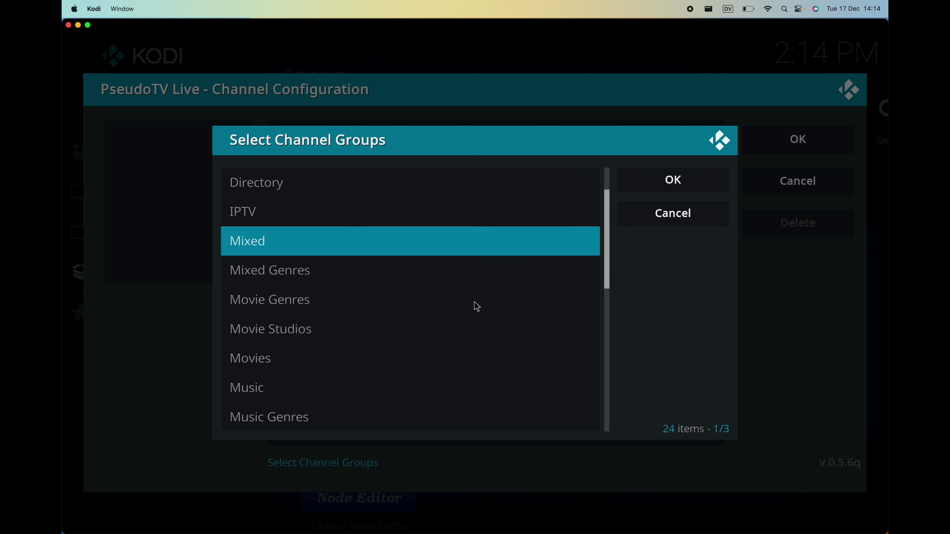
left_click(451, 212)
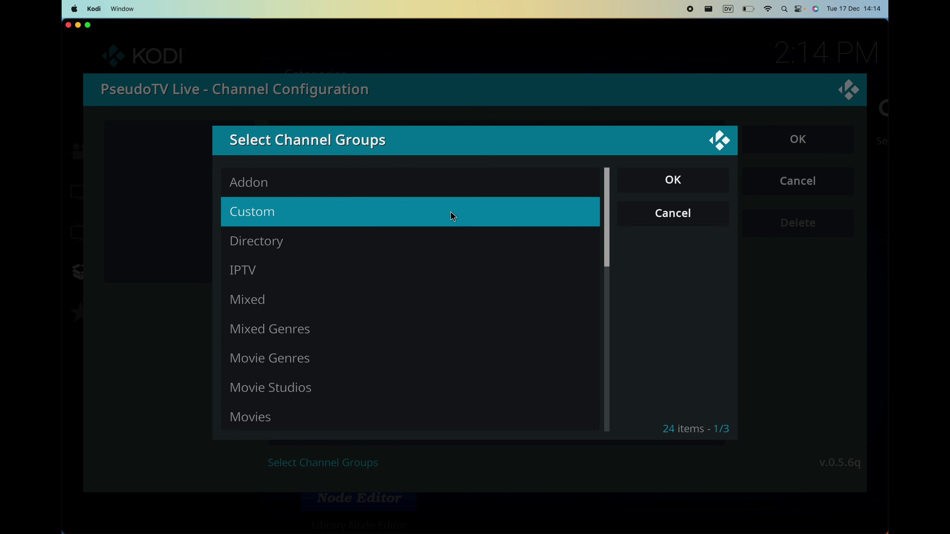
left_click(640, 181)
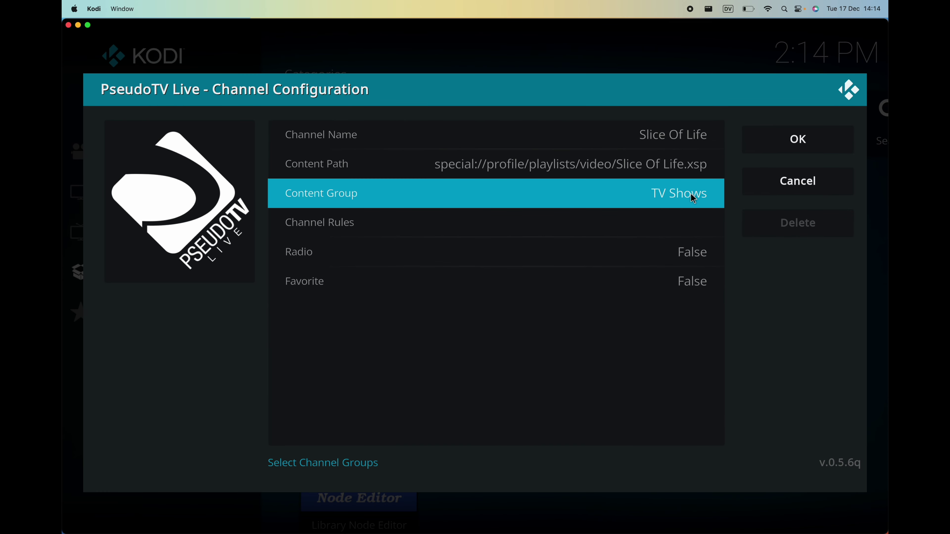
Accept channel 1 'Slice Of Life' and confirm Yes to saving all channel changes.
left_click(771, 143)
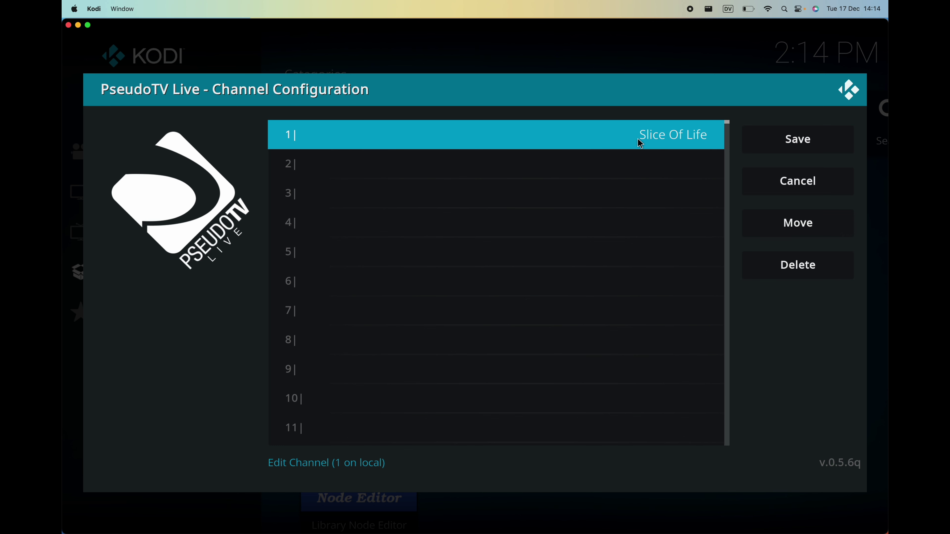
left_click(757, 144)
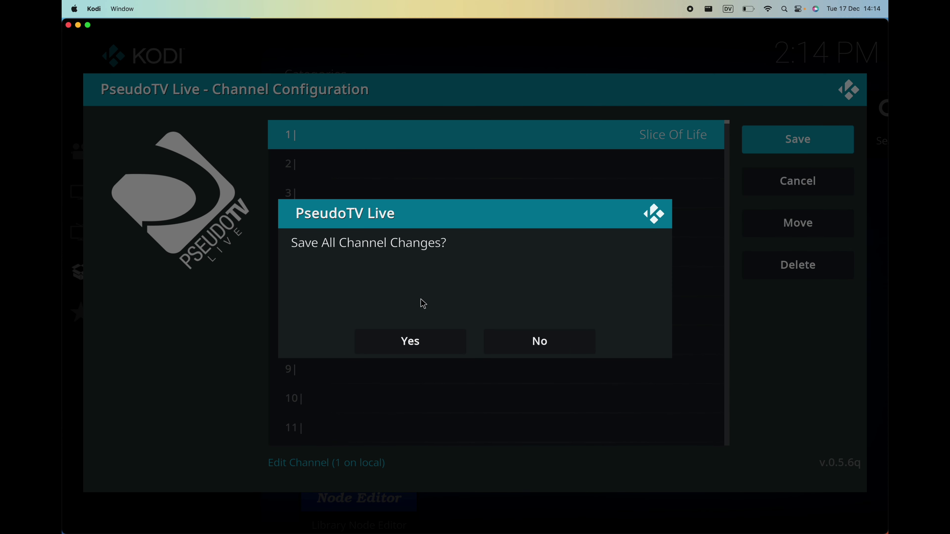
left_click(437, 342)
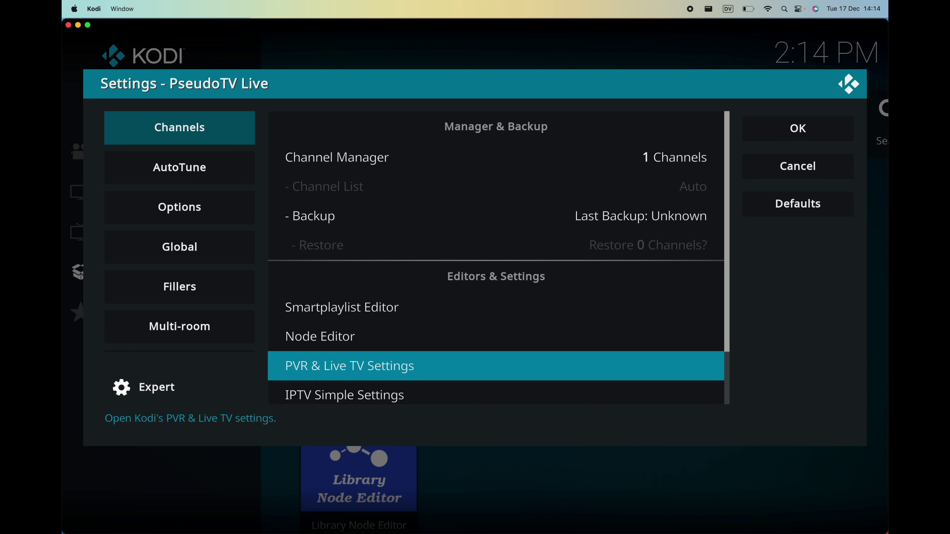
Lower the PseudoTV Live - HomeTV configuration's IPTV Simple refresh interval from 15 min to 1 min.
scroll(582, 362, "down", 1)
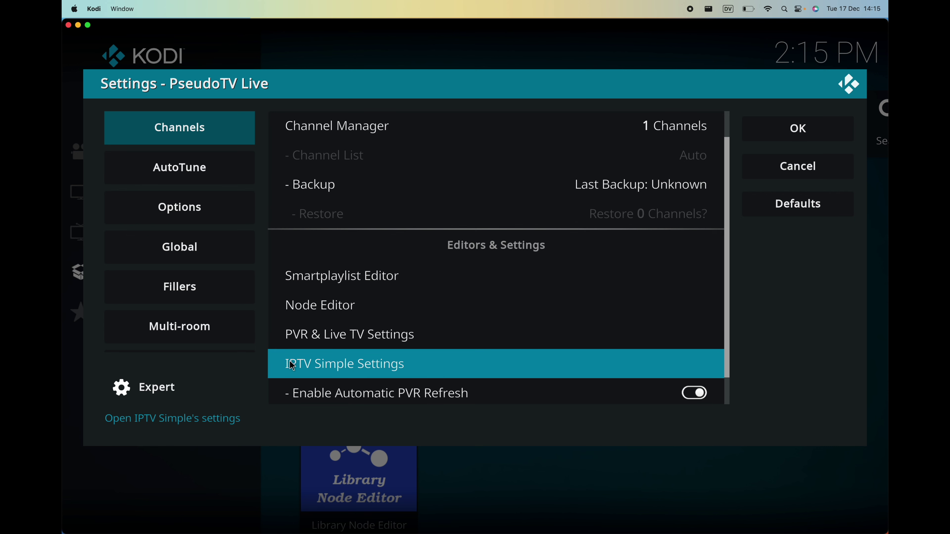
left_click(383, 363)
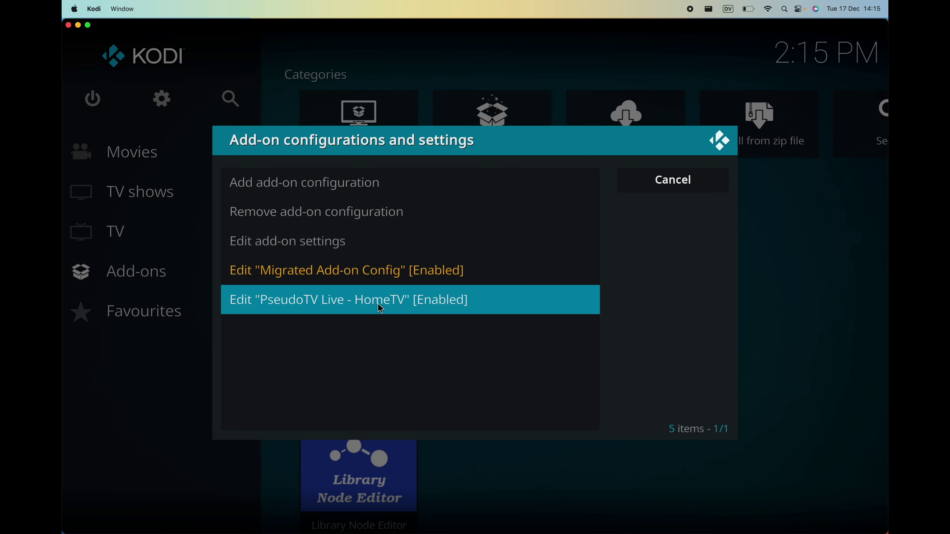
left_click(385, 308)
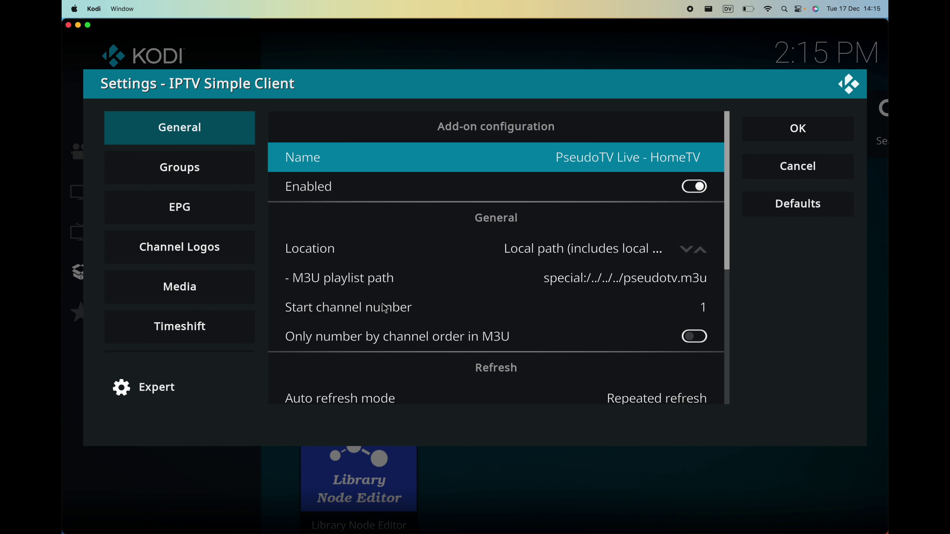
scroll(595, 327, "down", 1)
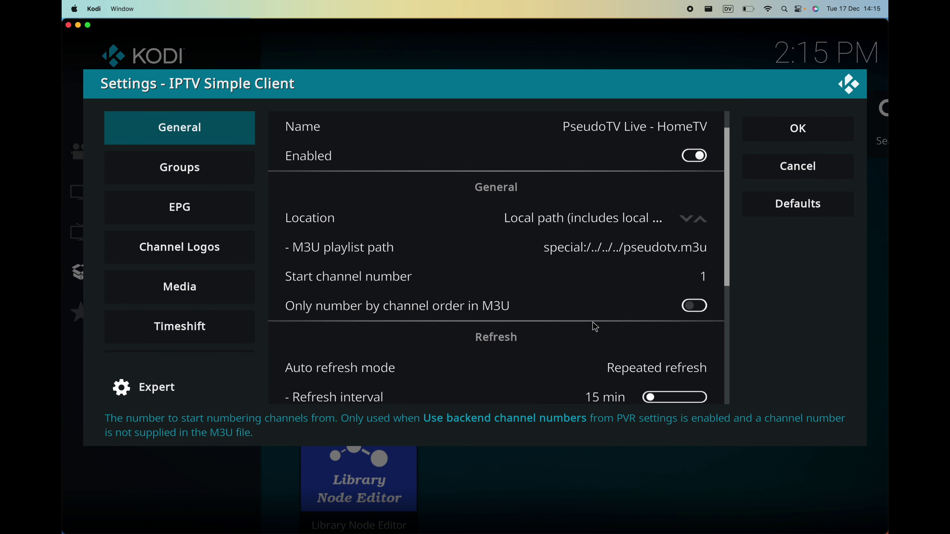
scroll(595, 328, "down", 1)
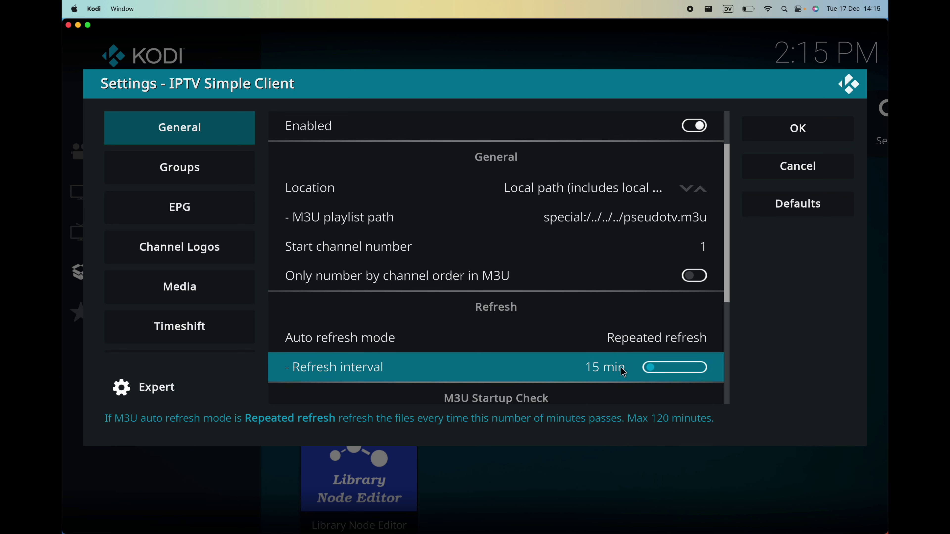
left_click_drag(652, 372, 642, 371)
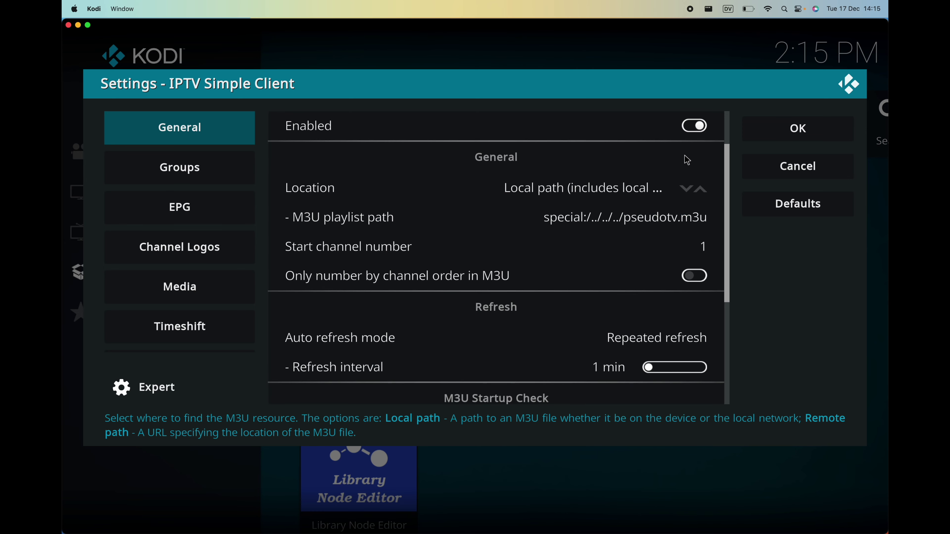
left_click(761, 133)
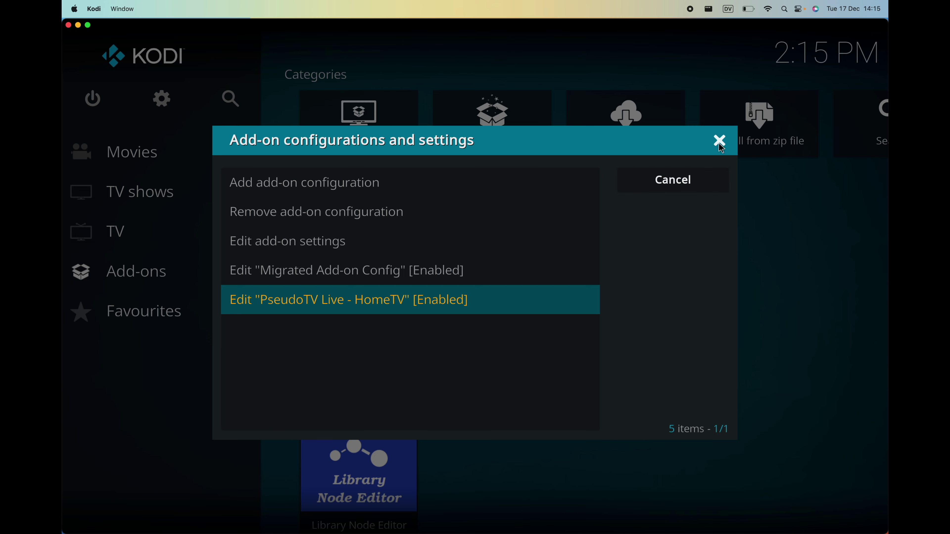
Close the add-on configurations list and launch PseudoTV Live to show the Slice Of Life guide.
left_click(720, 141)
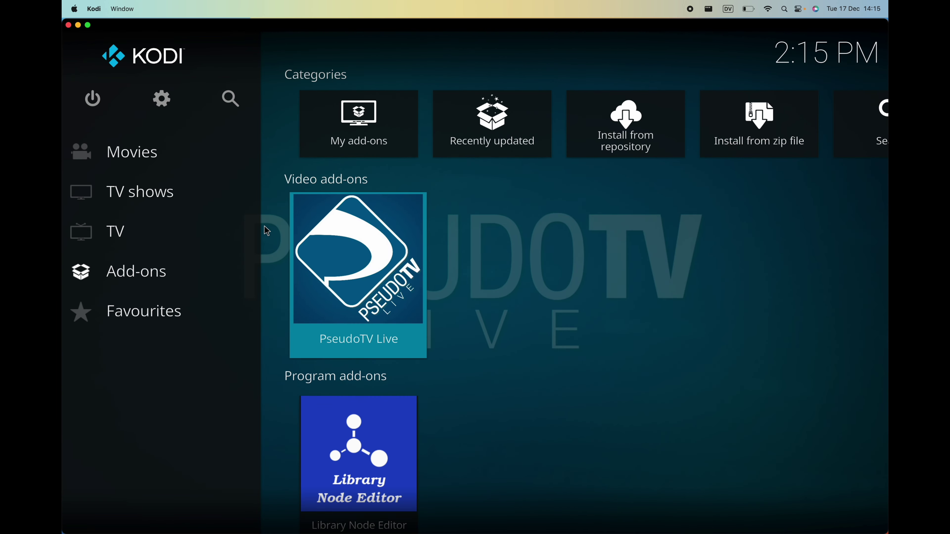
mouse_move(145, 195)
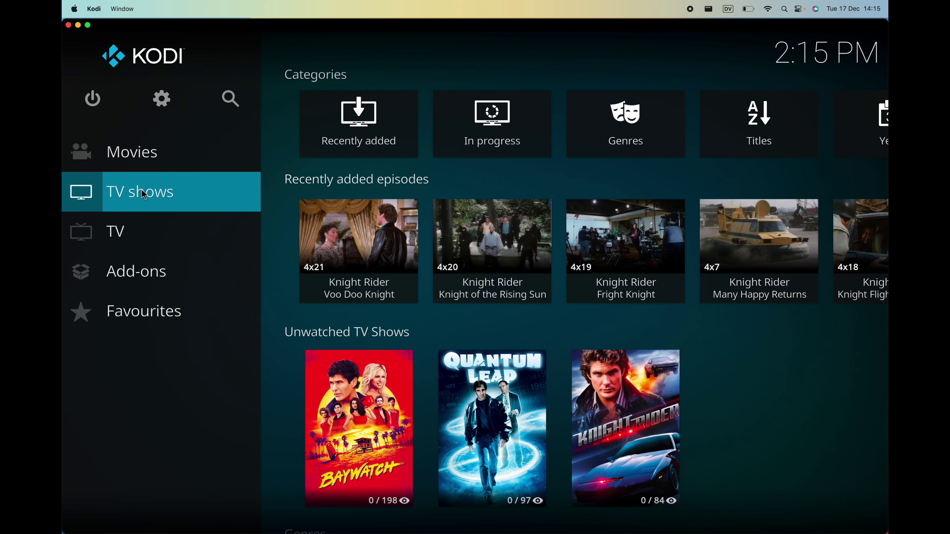
mouse_move(142, 271)
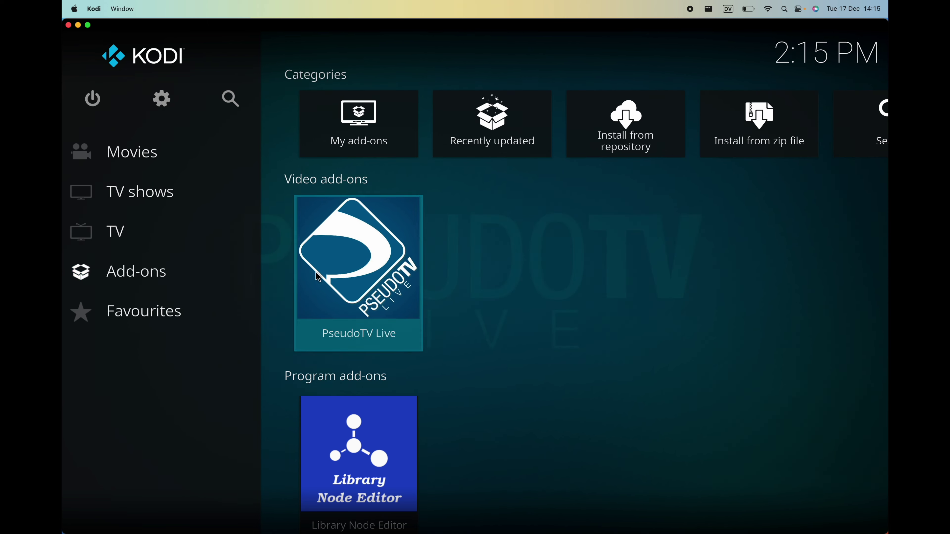
left_click(373, 260)
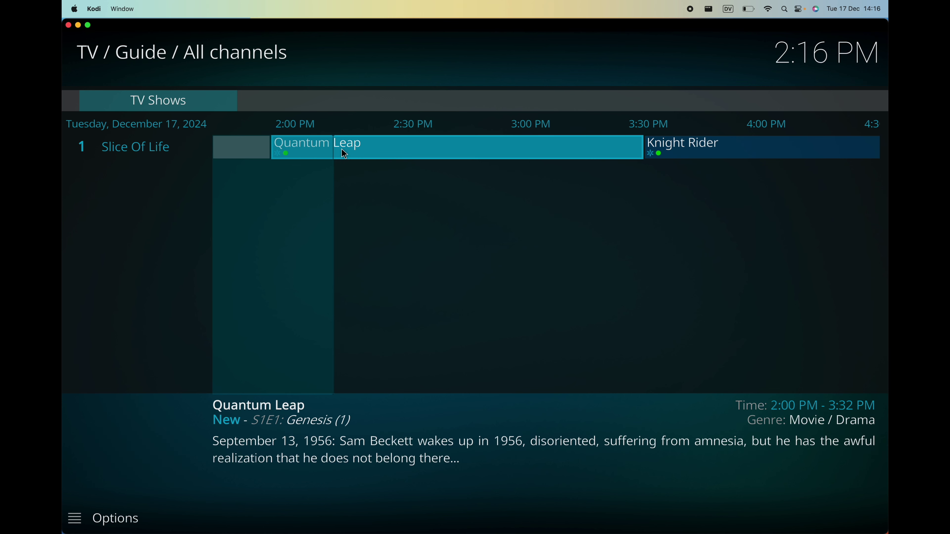
key("Right")
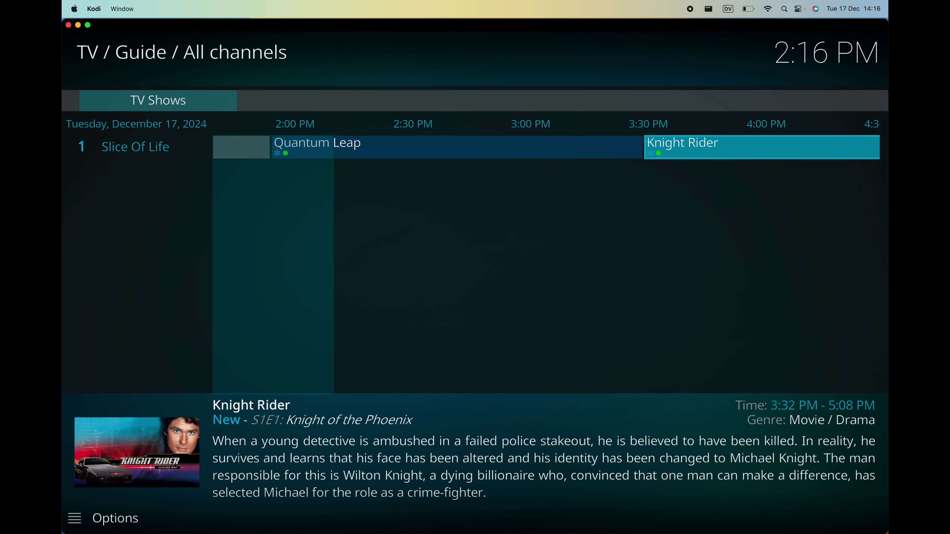
key("Right")
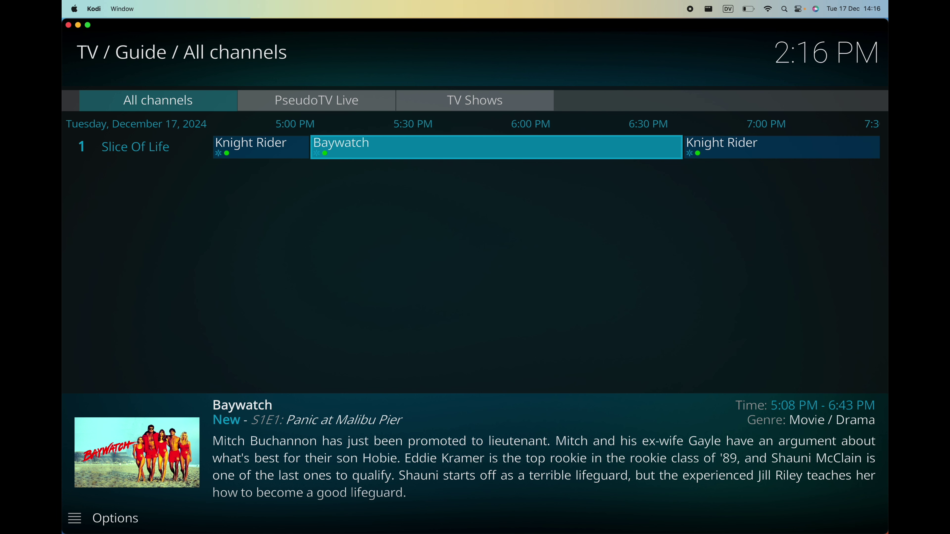
key("Right")
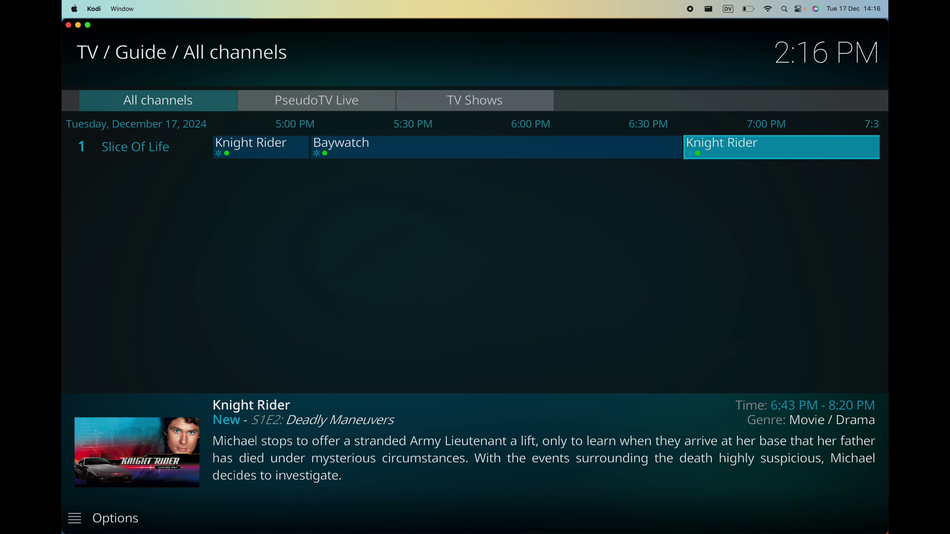
key("Right")
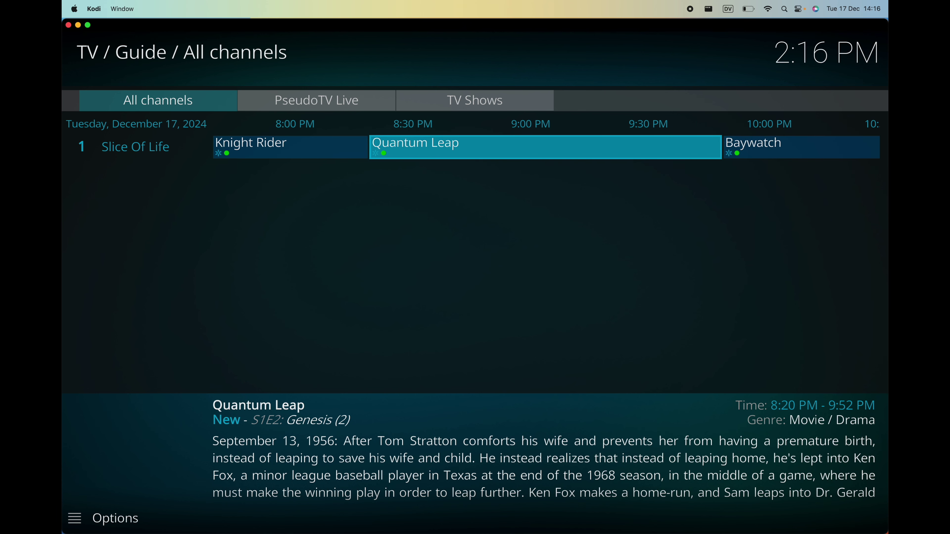
key("Right")
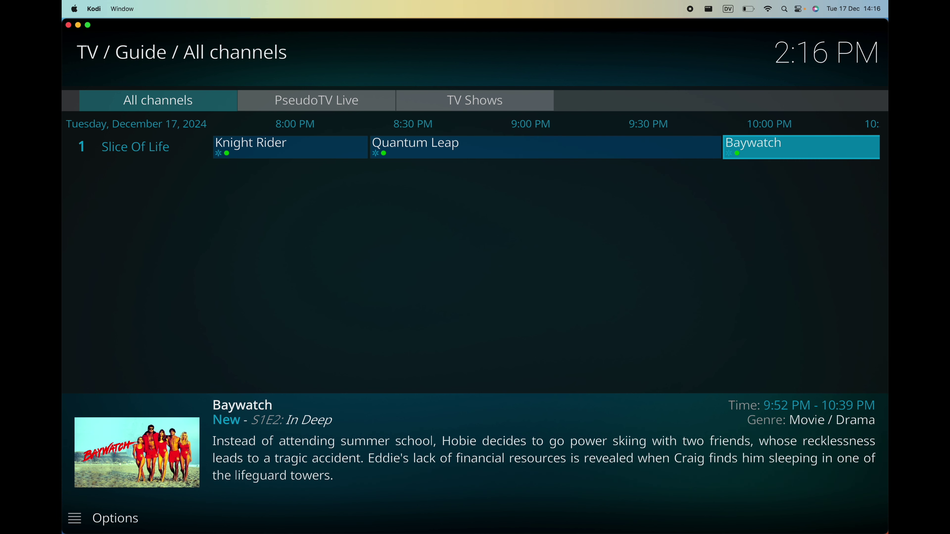
key("Right")
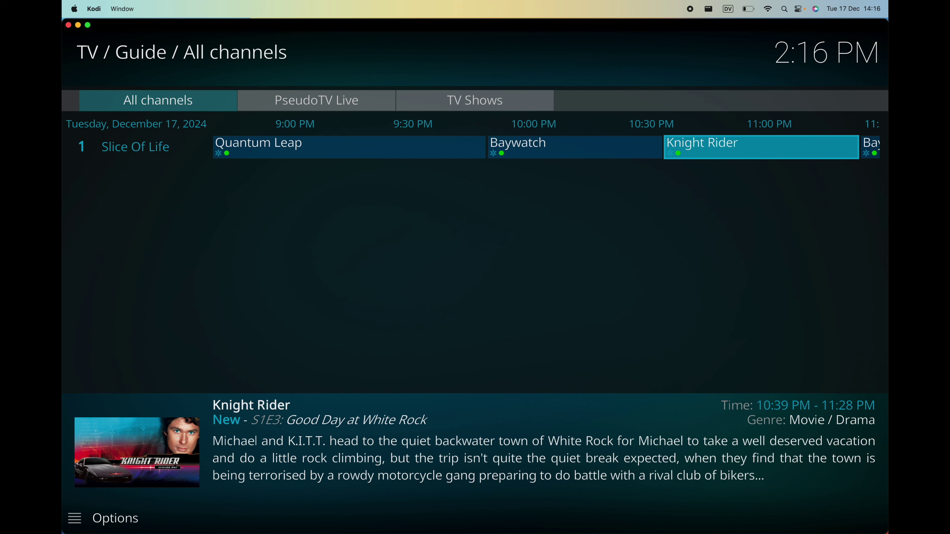
key("Left")
key("Left")
key("Left")
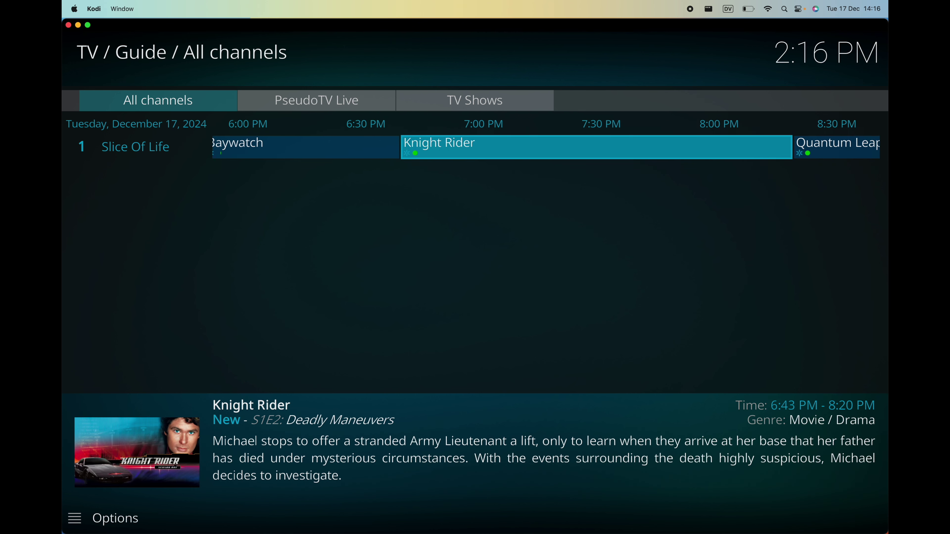
key("Left")
key("Left")
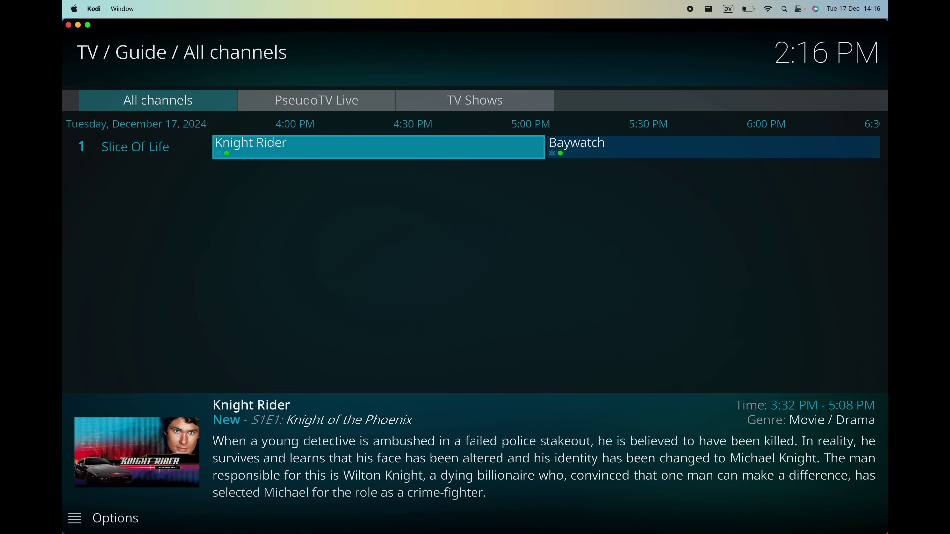